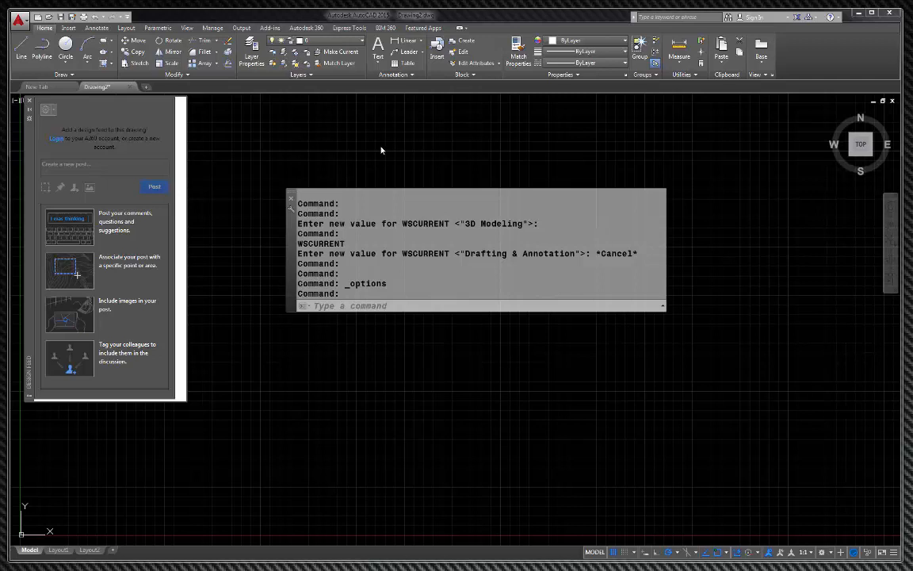
Close the Design Feed palette and review which tools the status bar can display.
left_click(28, 101)
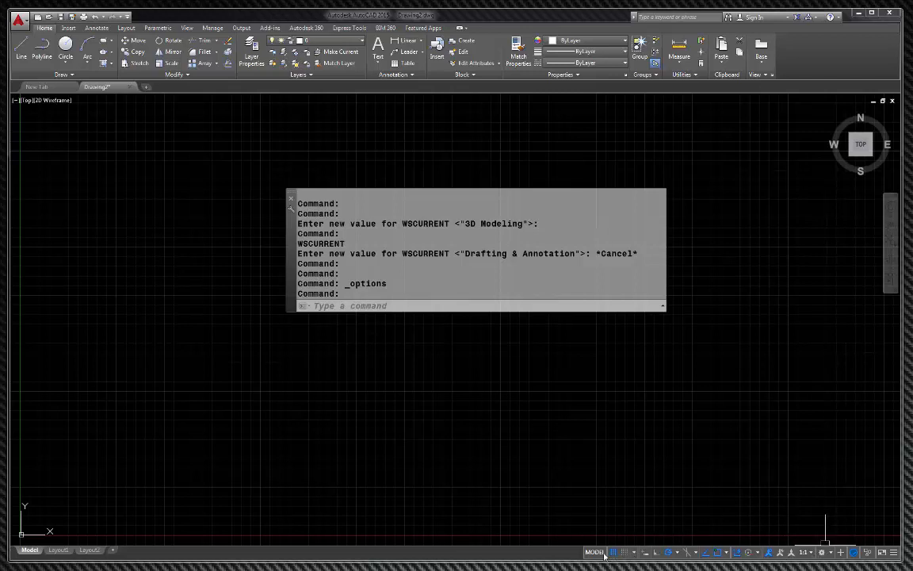
left_click(895, 553)
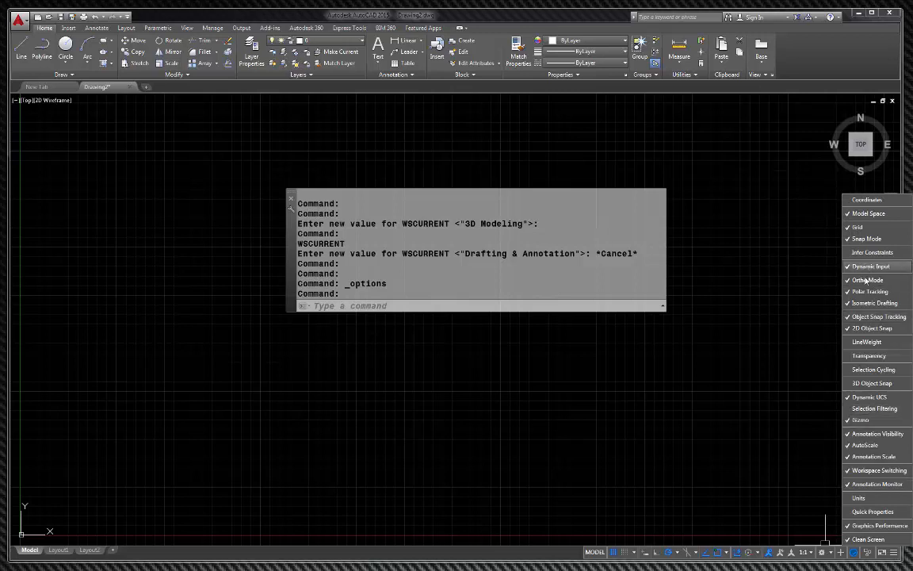
key("Escape")
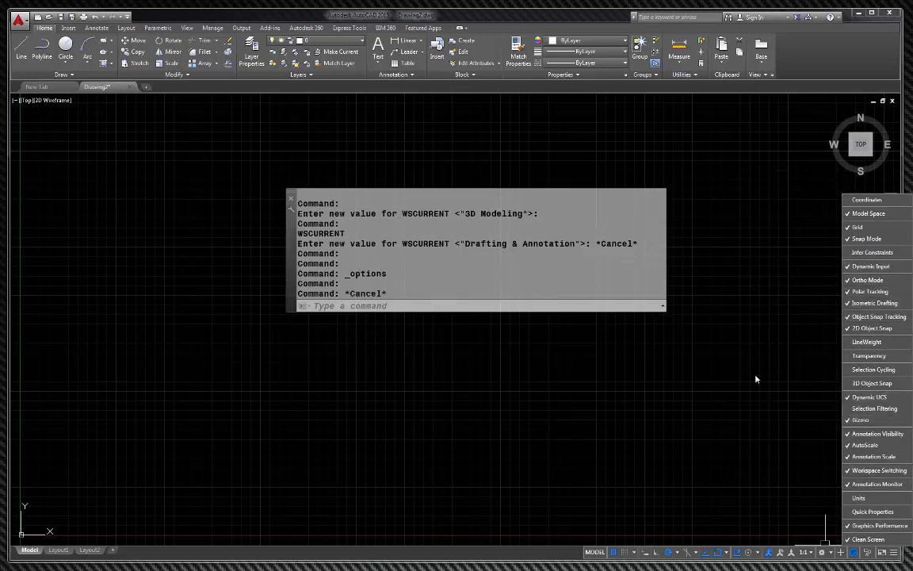
left_click(804, 454)
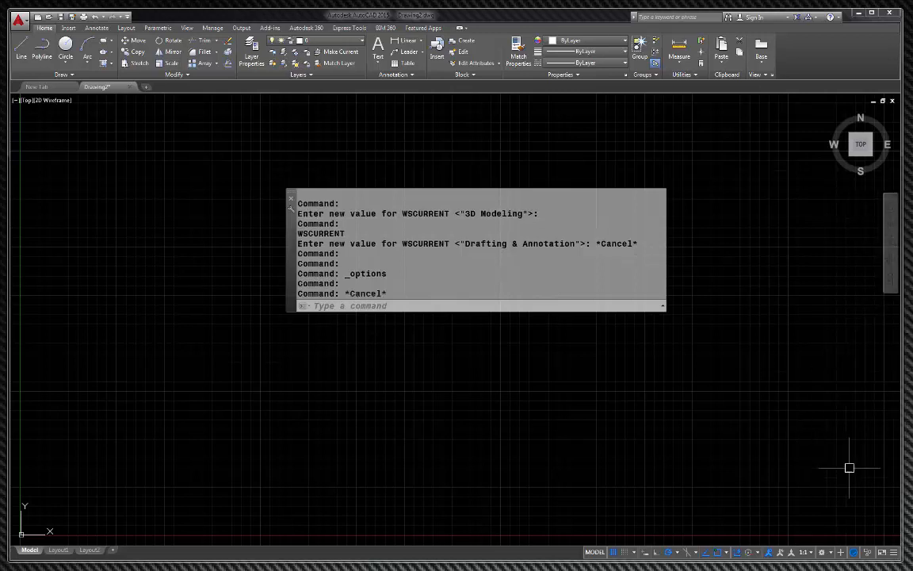
Switch the workspace to 3D Modeling.
left_click(823, 553)
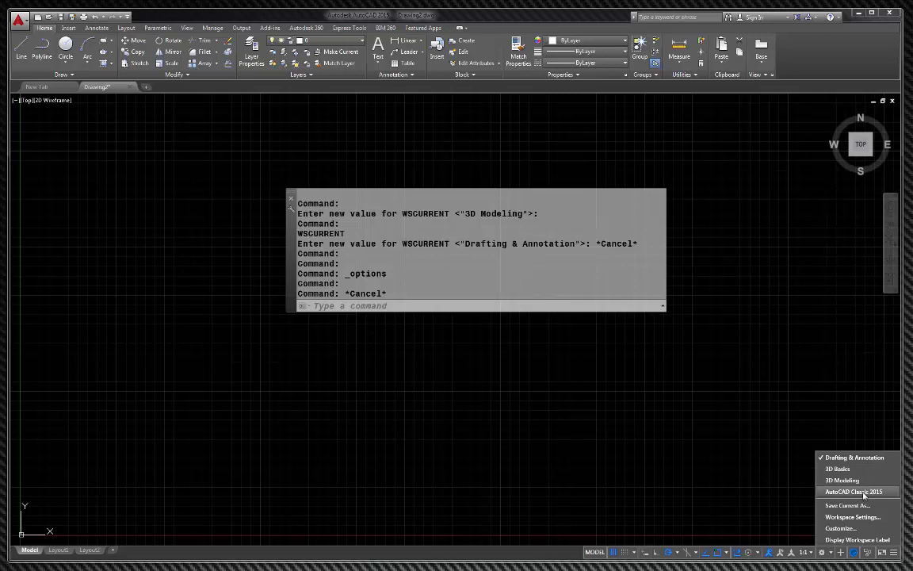
left_click(839, 481)
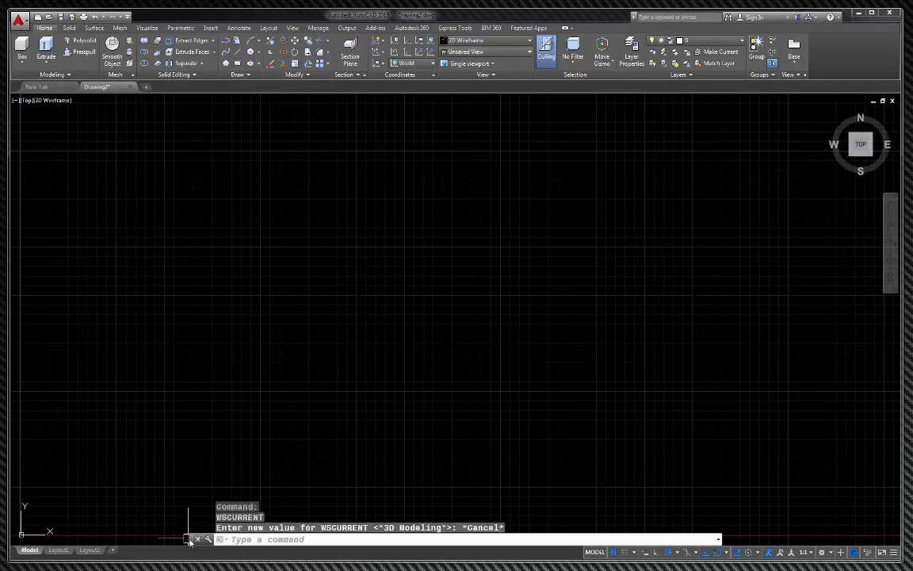
Move the command window to the middle of the drawing area and make it narrower and several lines tall.
mouse_move(192, 540)
left_mouse_down()
mouse_move(212, 321)
mouse_move(203, 337)
left_mouse_up()
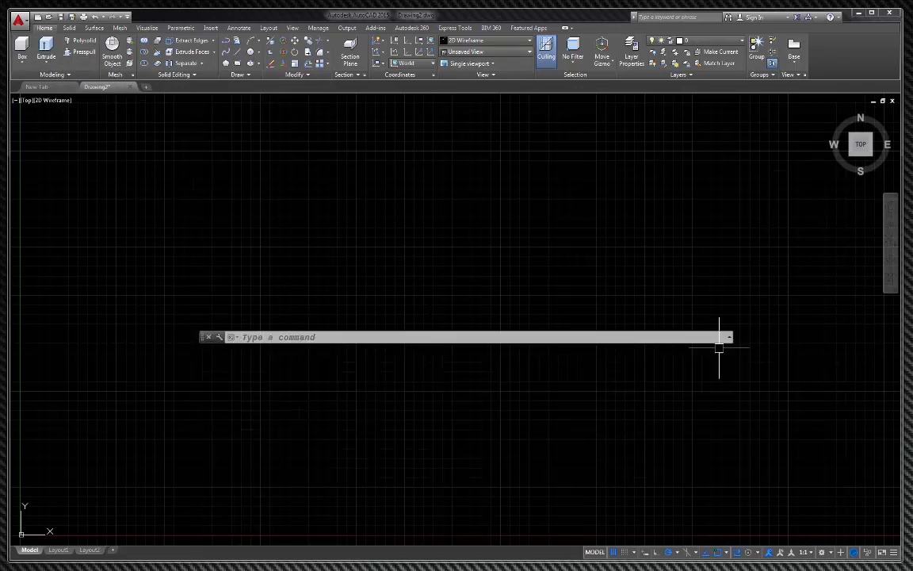
left_click_drag(728, 342, 494, 402)
left_click_drag(203, 370, 276, 294)
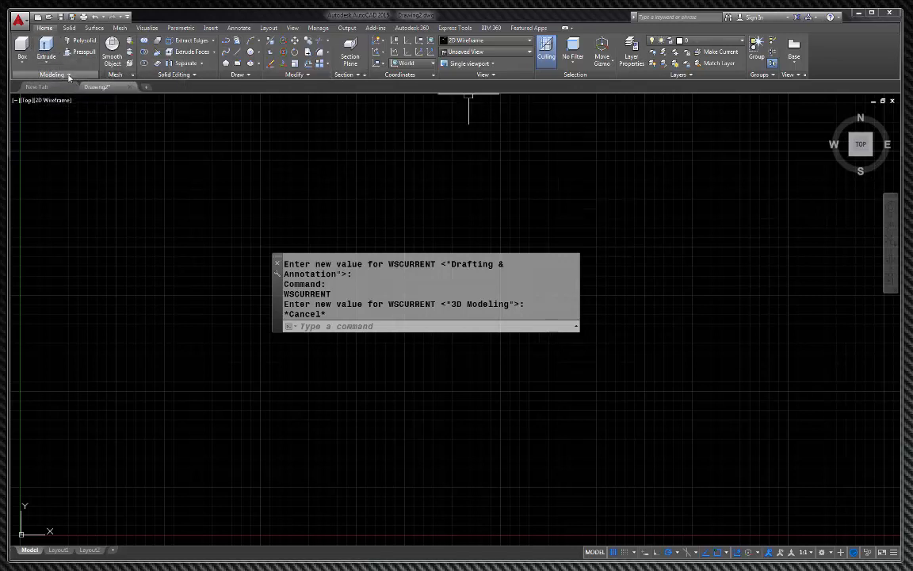
Examine the solid modeling and solid editing tool variants, the mesh tessellation options and the available visual styles.
left_click(69, 77)
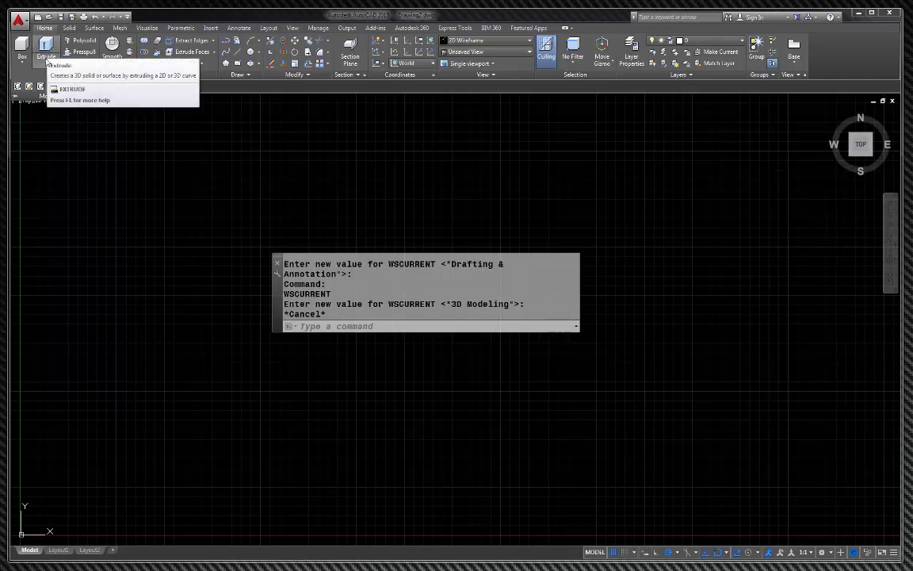
left_click(47, 63)
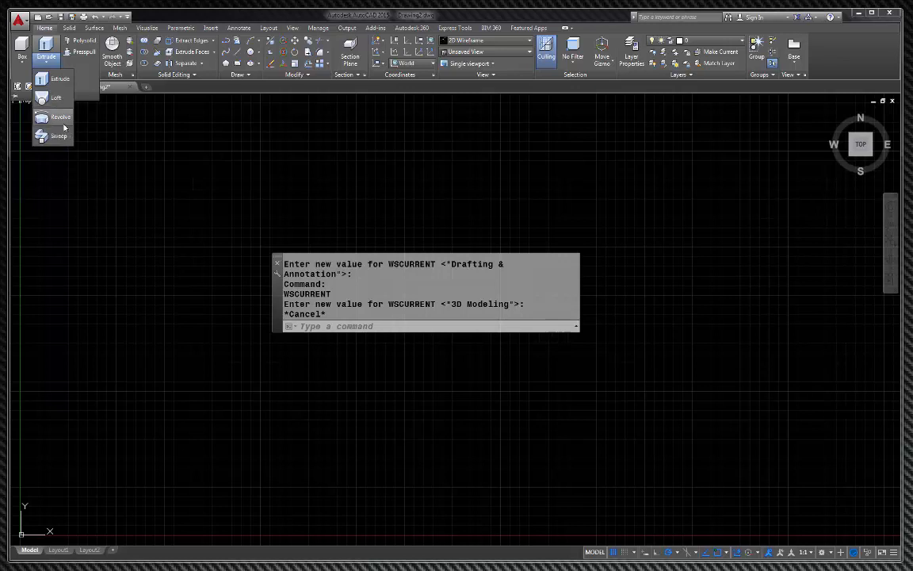
left_click(22, 62)
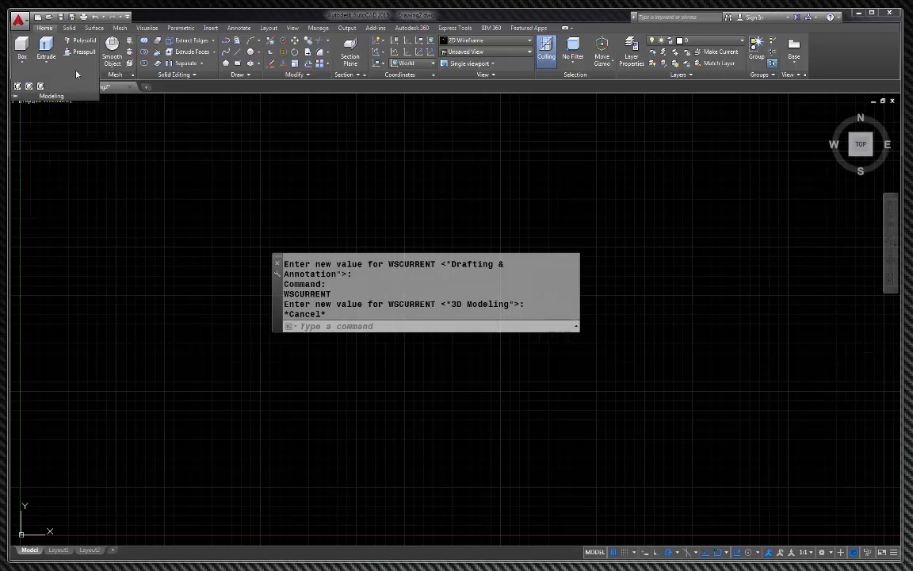
left_click(146, 96)
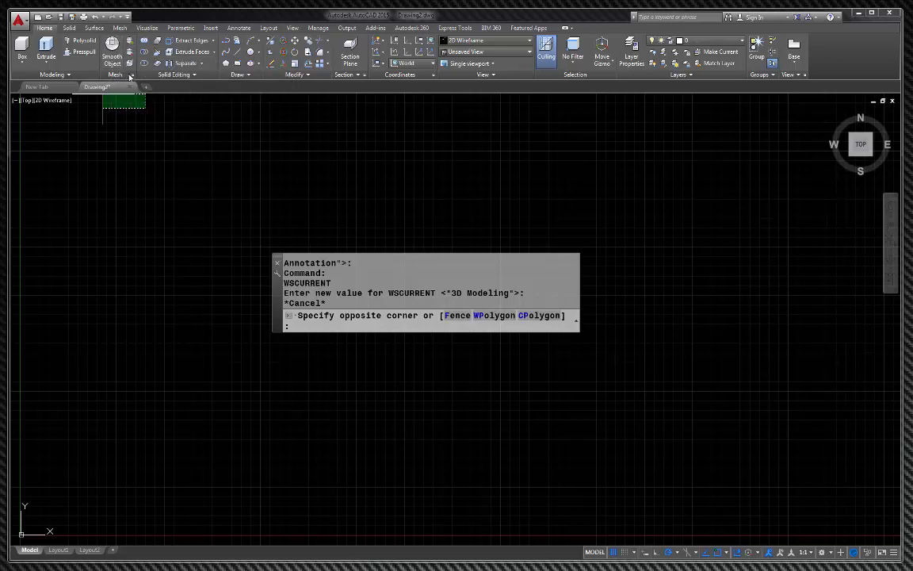
left_click(132, 74)
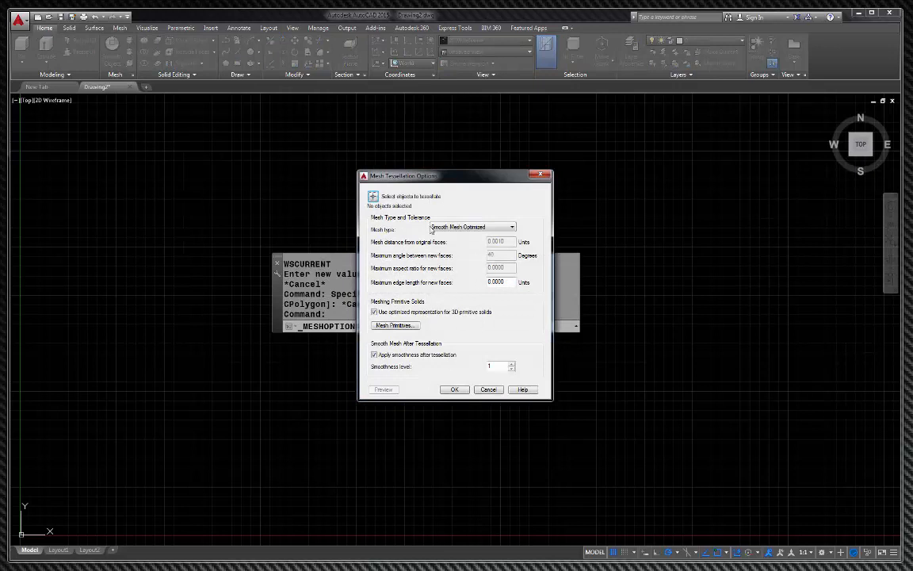
left_click(546, 176)
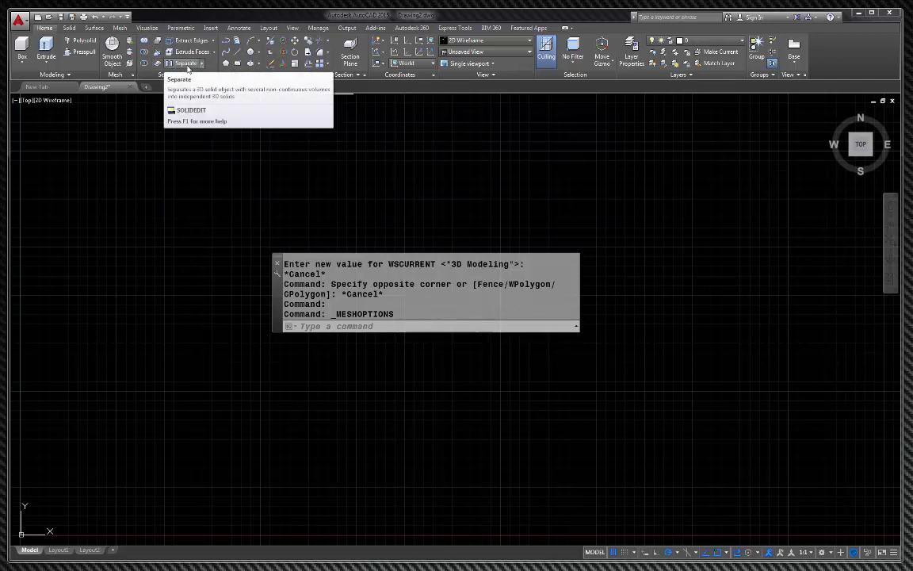
left_click(202, 63)
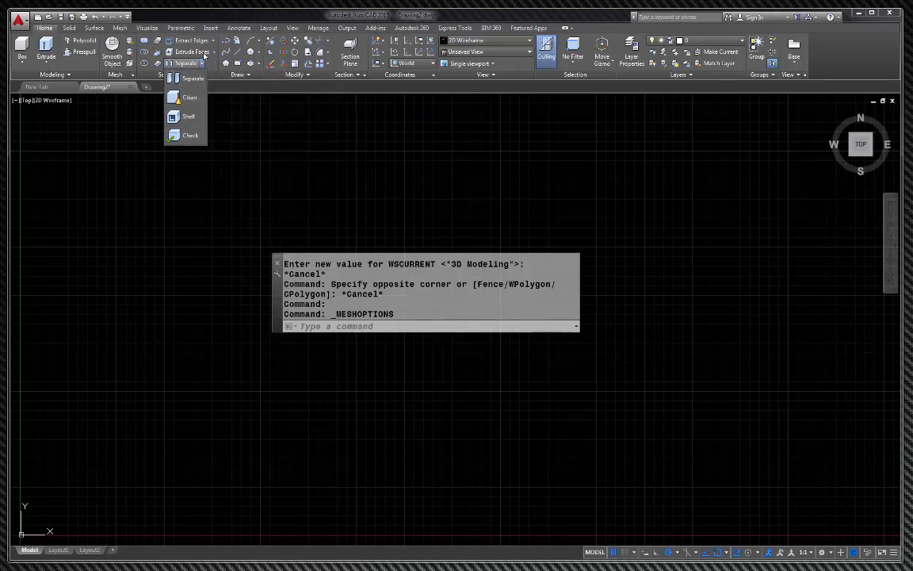
left_click(214, 52)
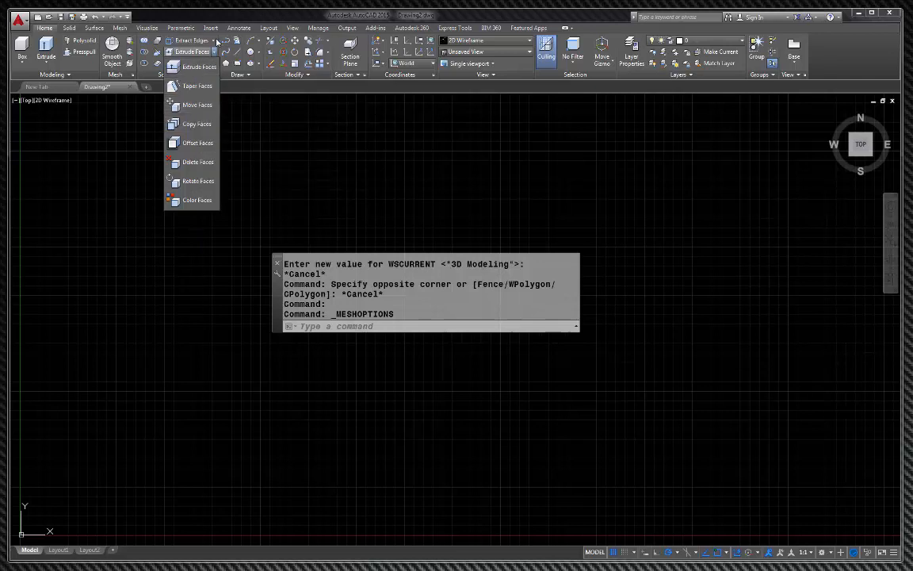
left_click(261, 87)
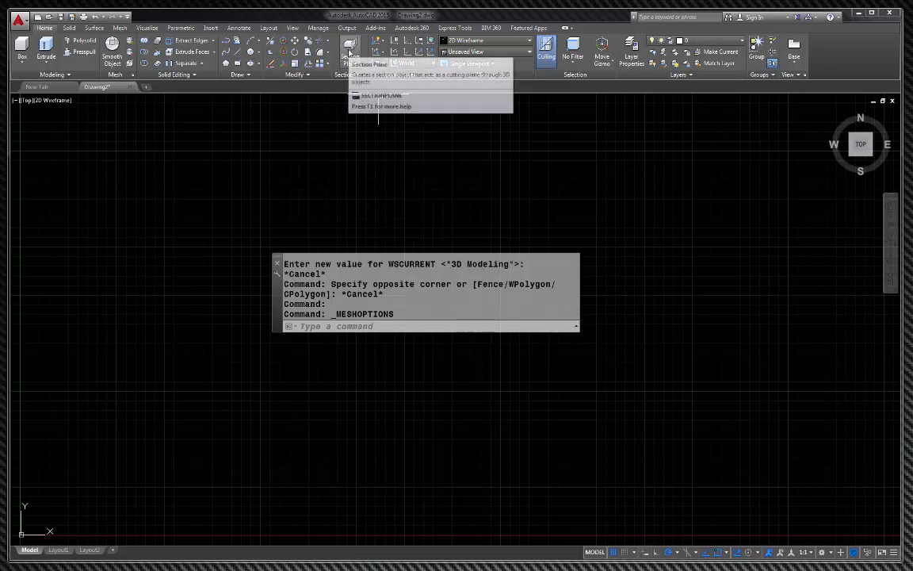
left_click(529, 44)
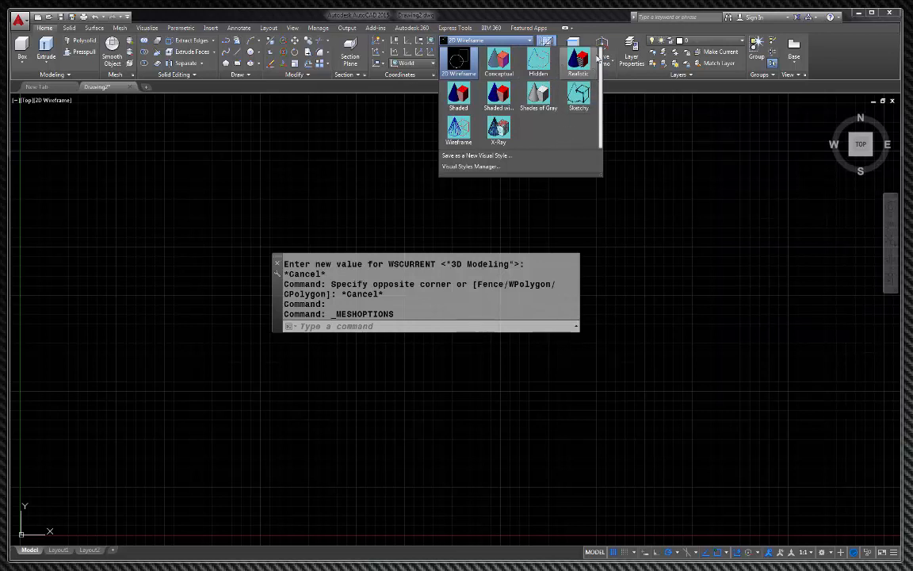
left_click(636, 115)
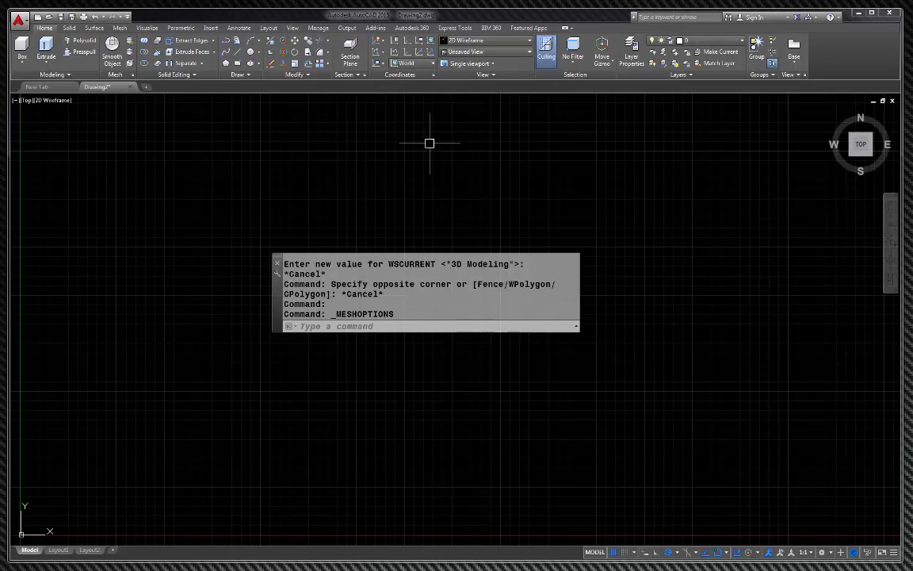
Run the -TOOLBAR command to show the UCS toolbar.
type("-T")
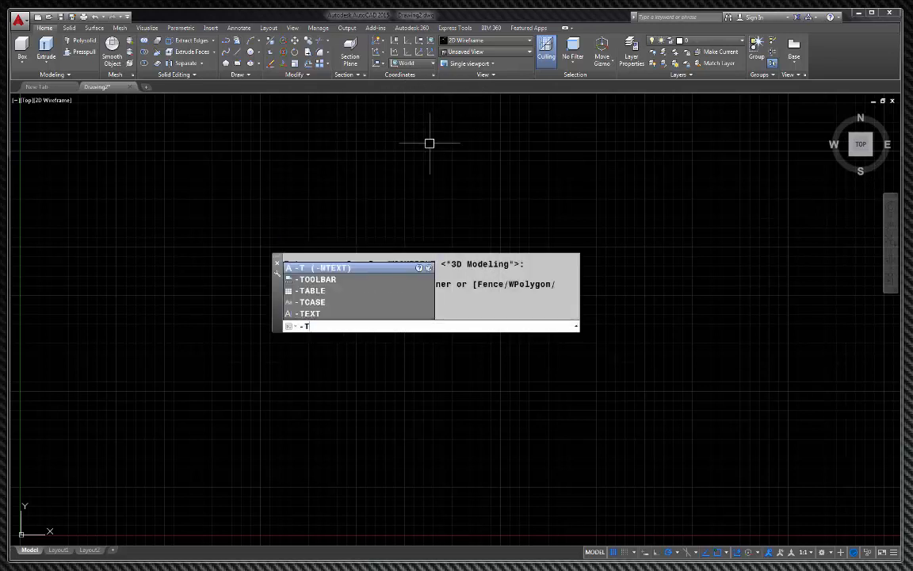
type("oo")
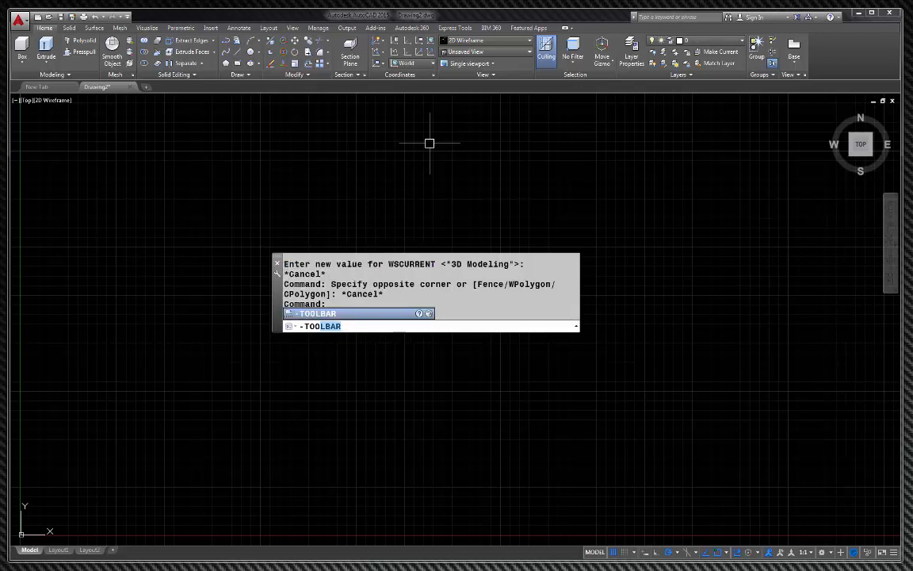
key("Return")
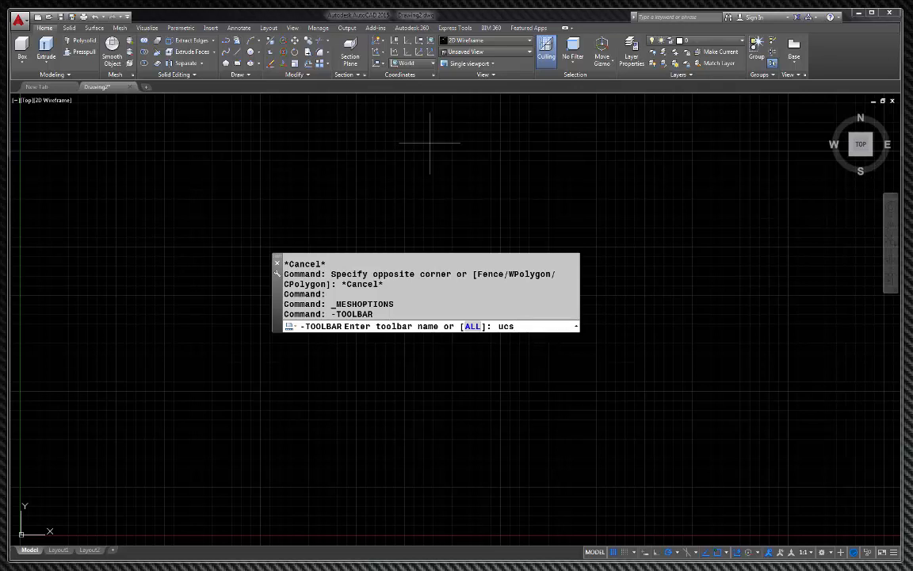
key("Return")
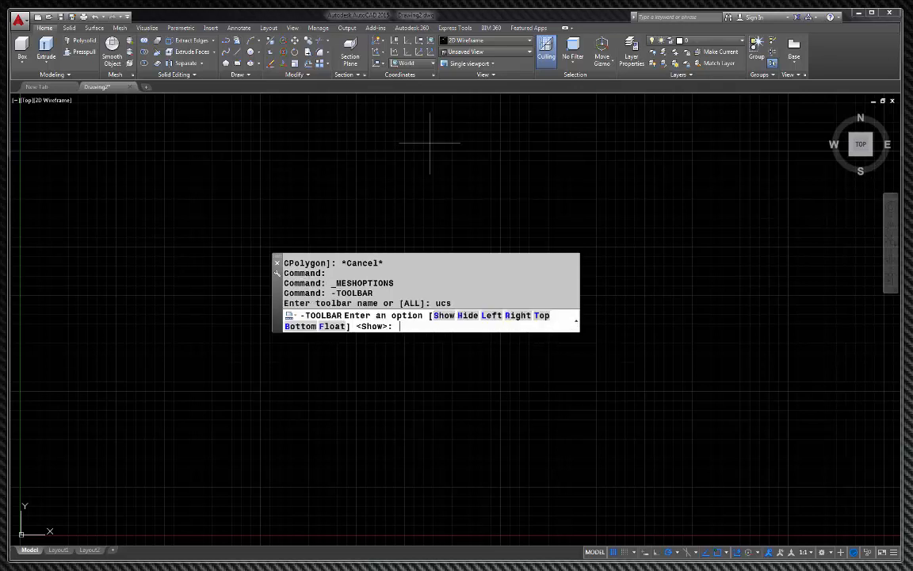
type("s")
key("Return")
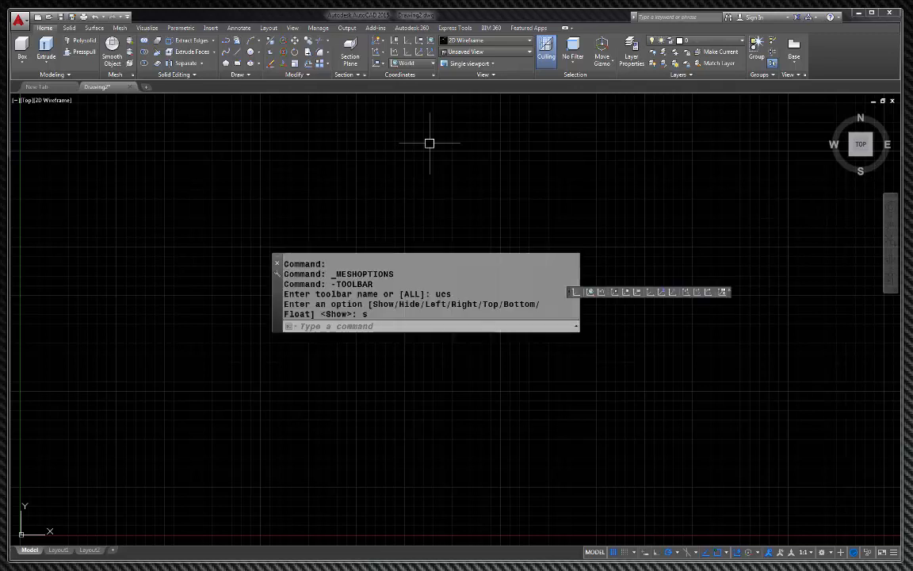
Move the UCS toolbar to the upper part of the drawing area and display the UCS II toolbar as well.
mouse_move(565, 293)
left_mouse_down()
mouse_move(435, 158)
mouse_move(359, 129)
mouse_move(348, 142)
left_mouse_up()
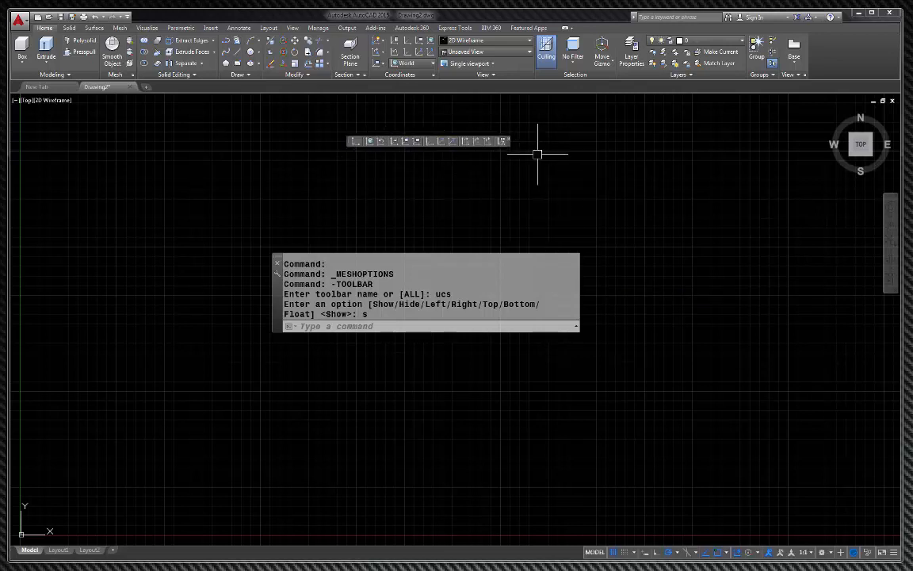
right_click(350, 145)
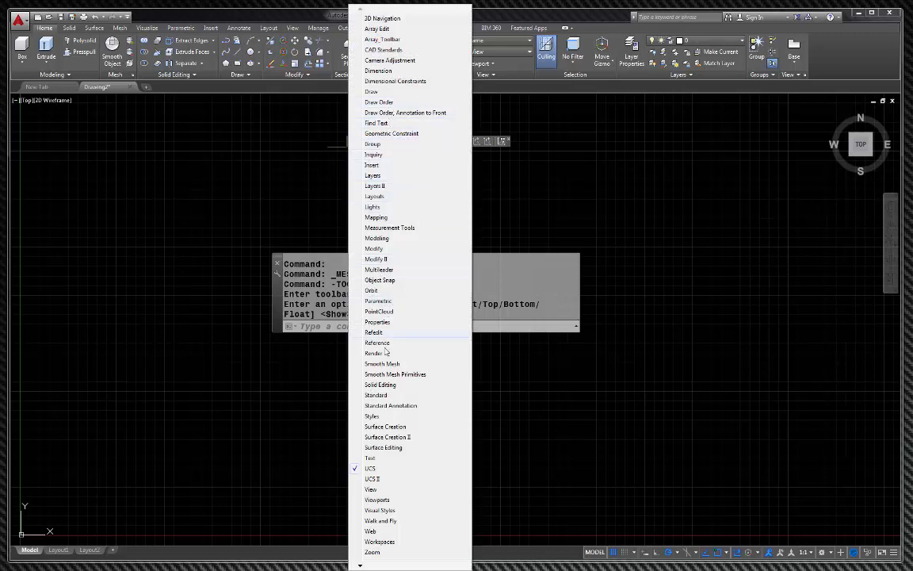
left_click(372, 480)
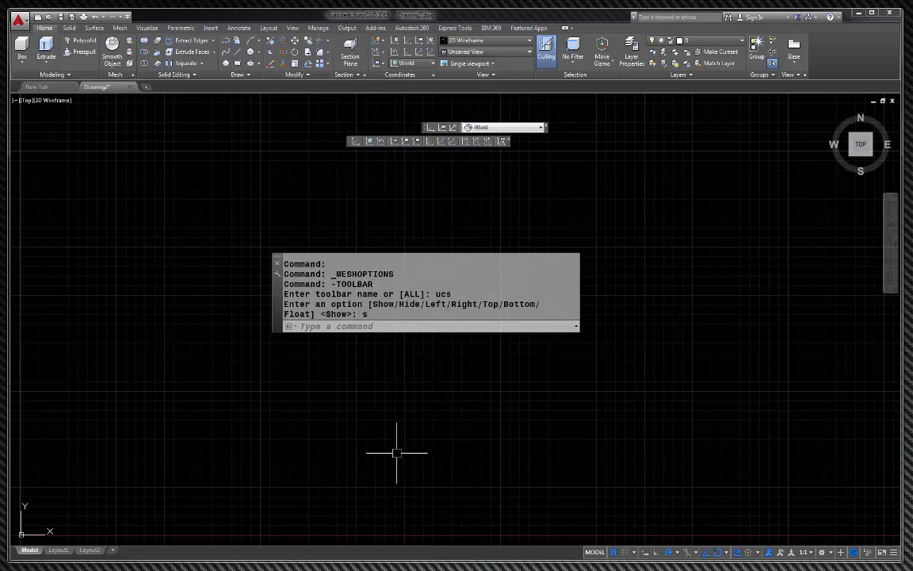
Display the Properties and Layers toolbars and dock Layers beside Properties above the drawing area.
right_click(426, 129)
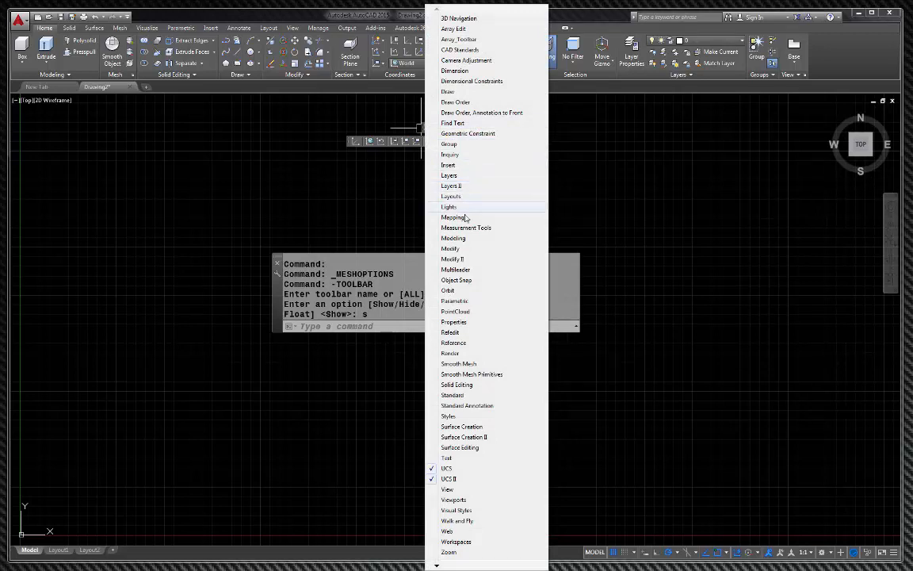
left_click(460, 322)
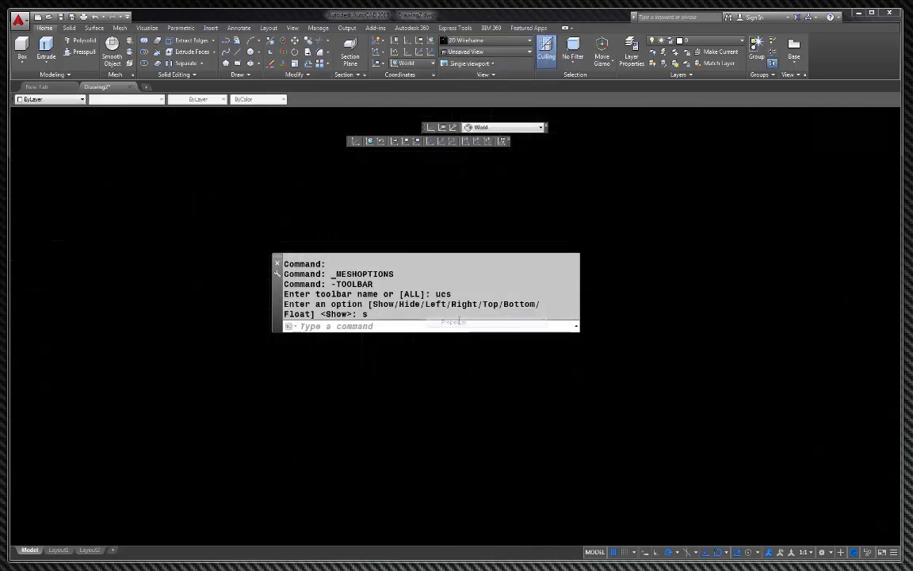
right_click(424, 135)
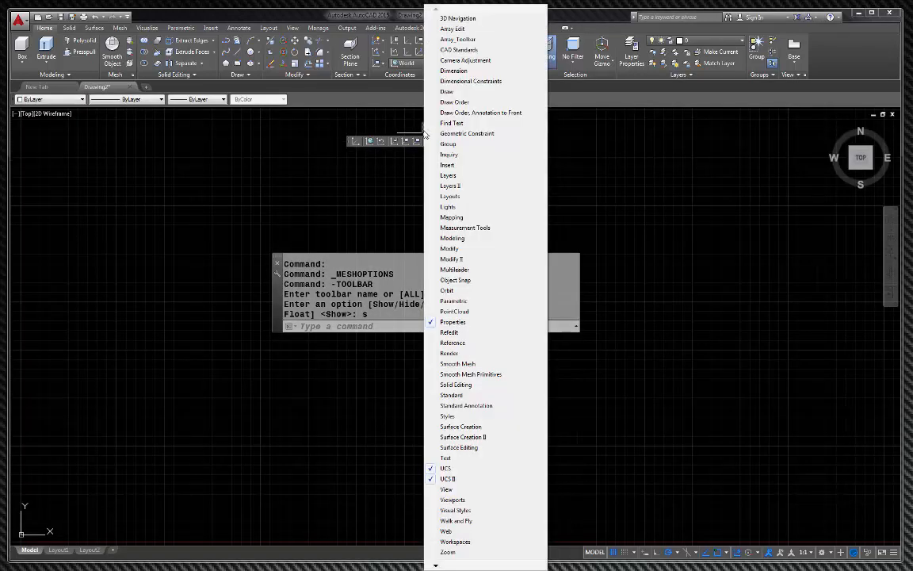
left_click(449, 175)
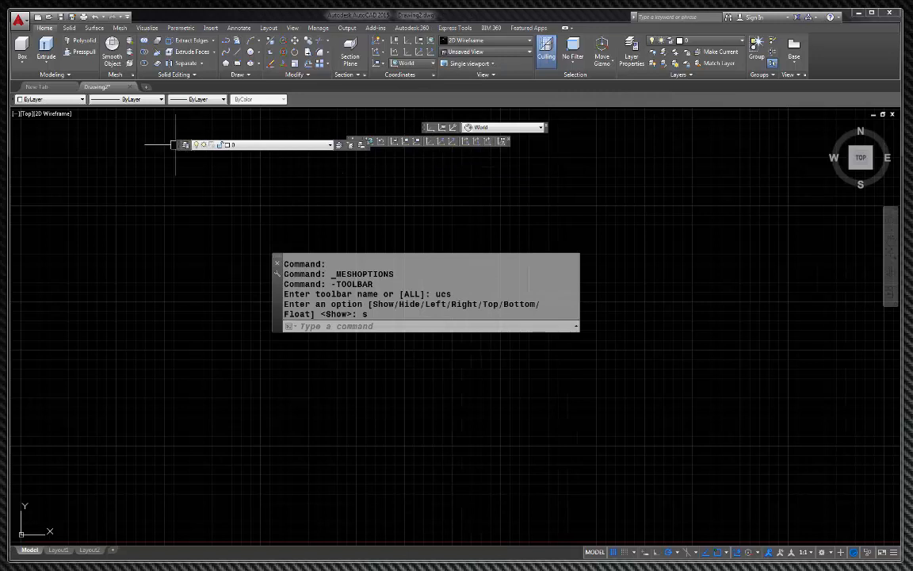
left_click_drag(177, 145, 341, 100)
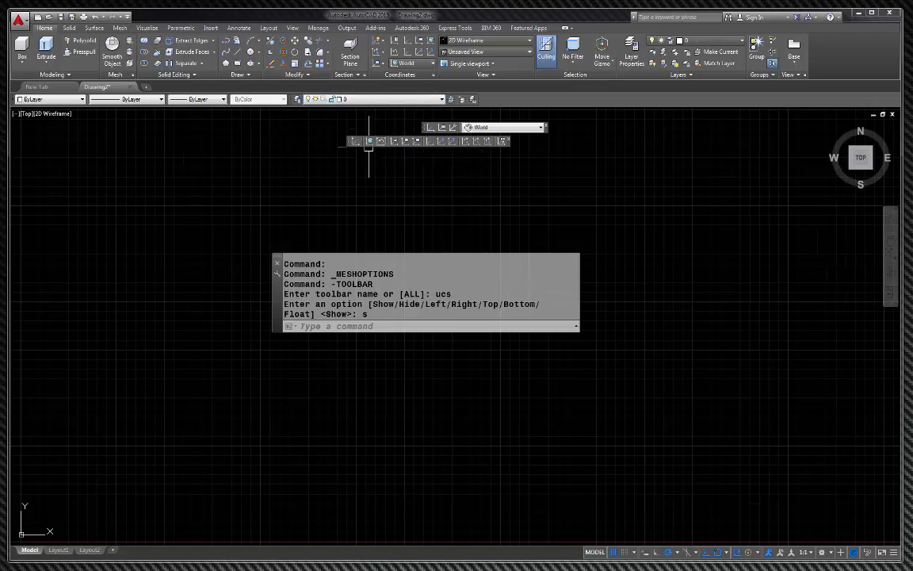
Close the floating UCS toolbar and keep UCS II displayed.
left_click(508, 141)
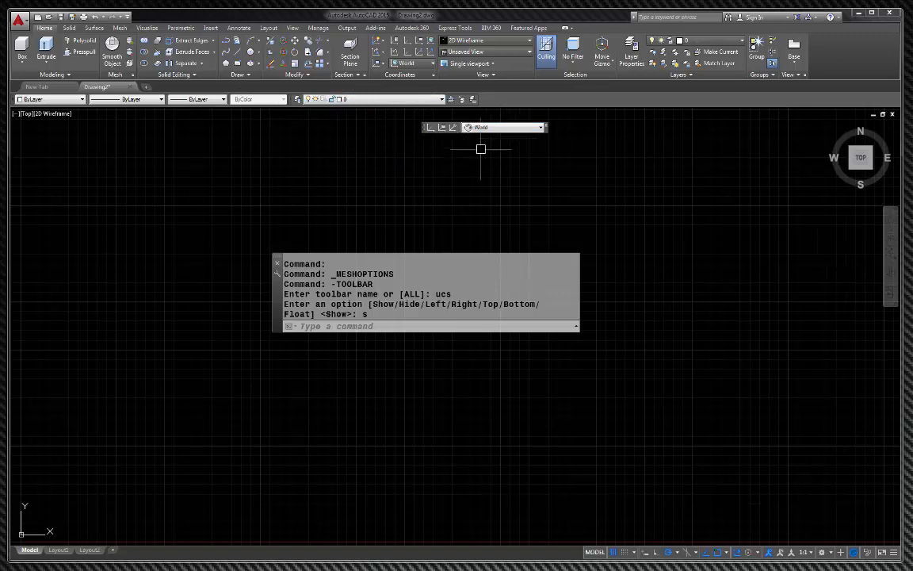
right_click(425, 129)
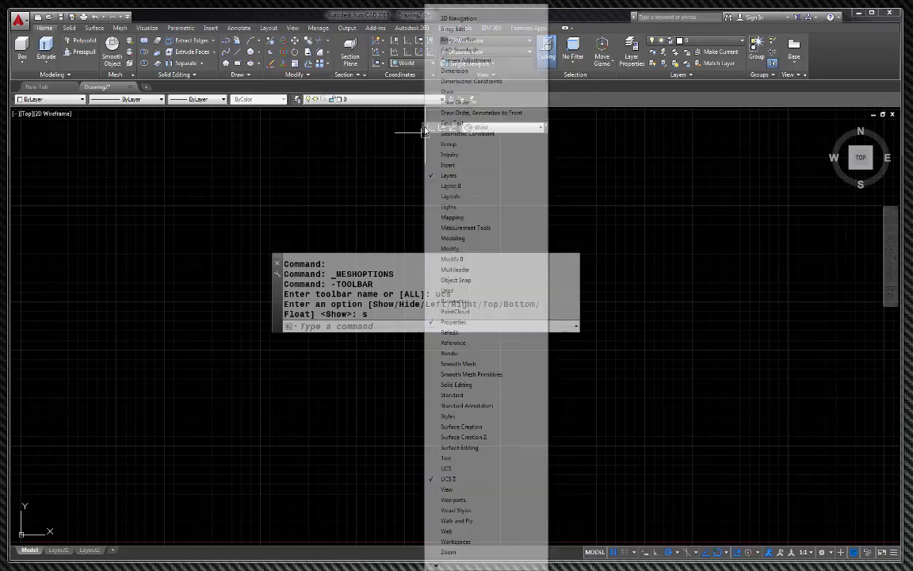
mouse_move(443, 565)
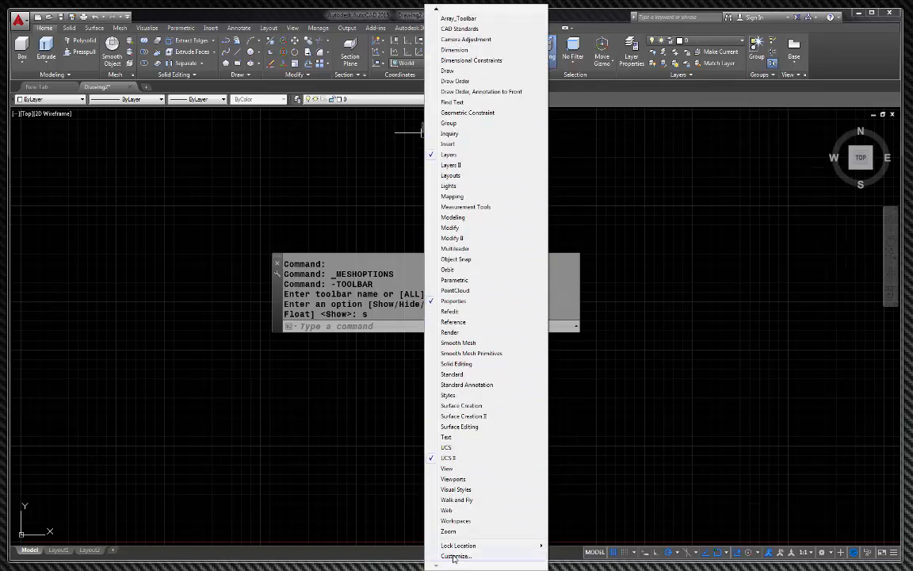
left_click(454, 556)
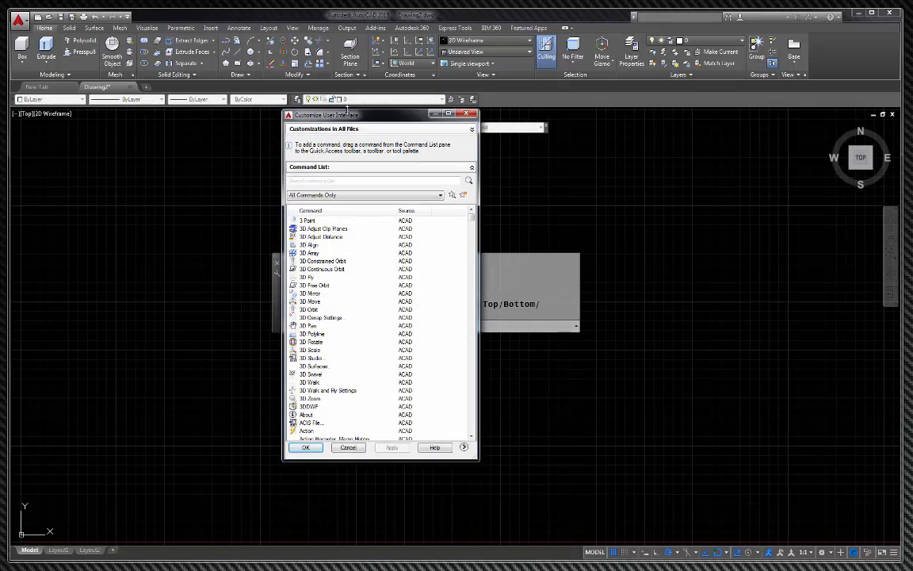
left_click_drag(372, 115, 366, 83)
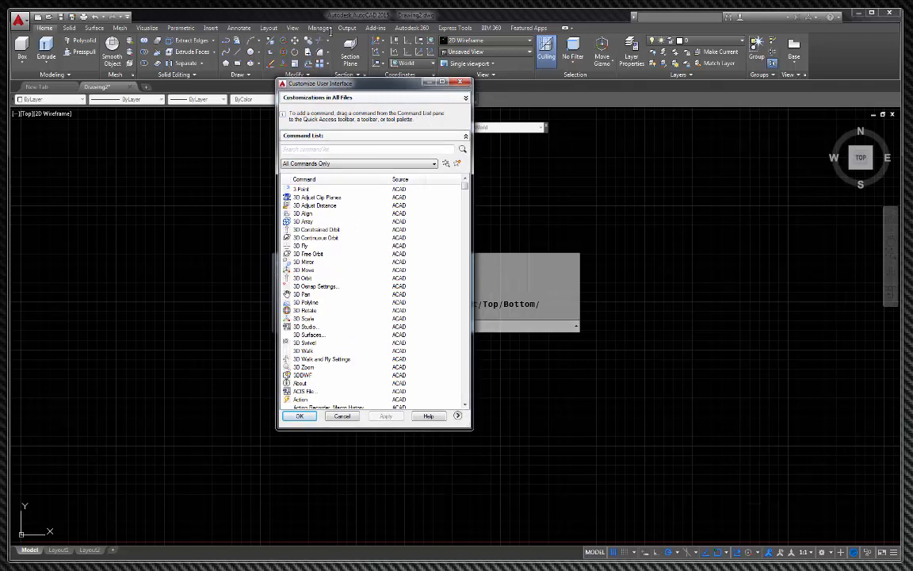
left_click(460, 82)
Open the full Customize User Interface editor, enlarge it and expand the Toolbars node.
left_click(318, 27)
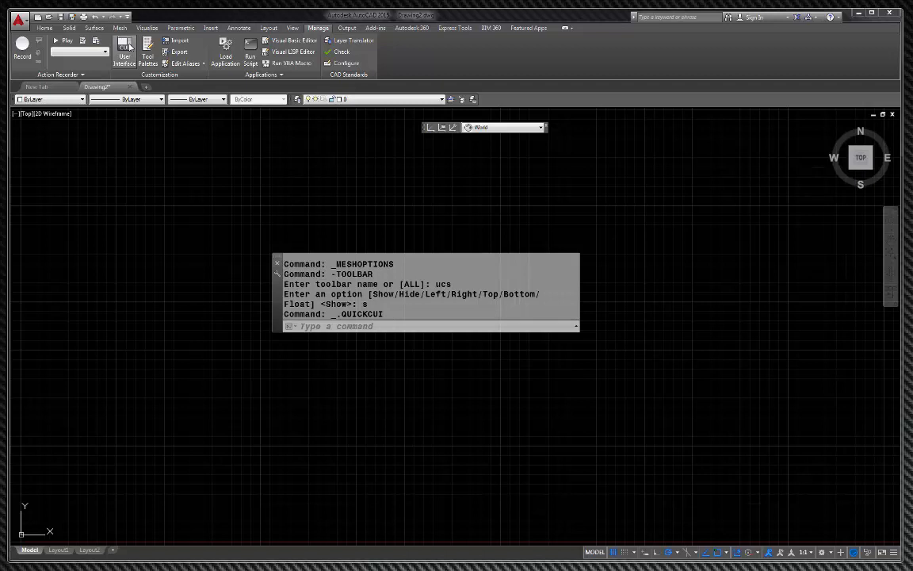
left_click(125, 47)
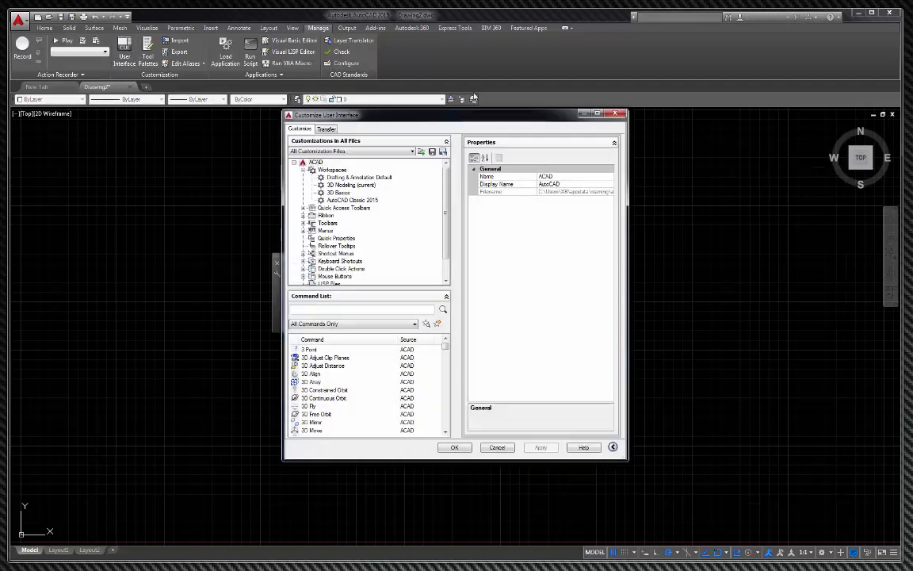
left_click_drag(489, 117, 487, 56)
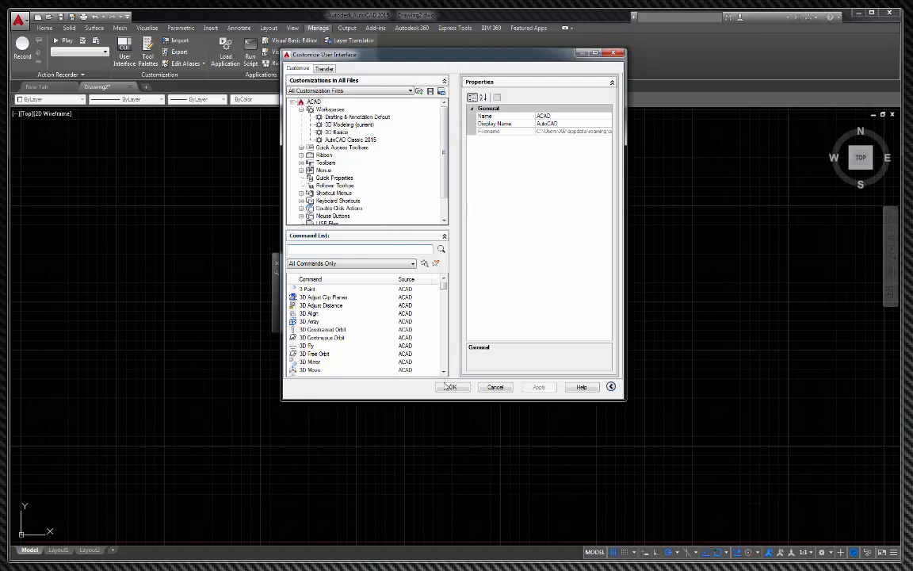
left_click_drag(421, 403, 417, 444)
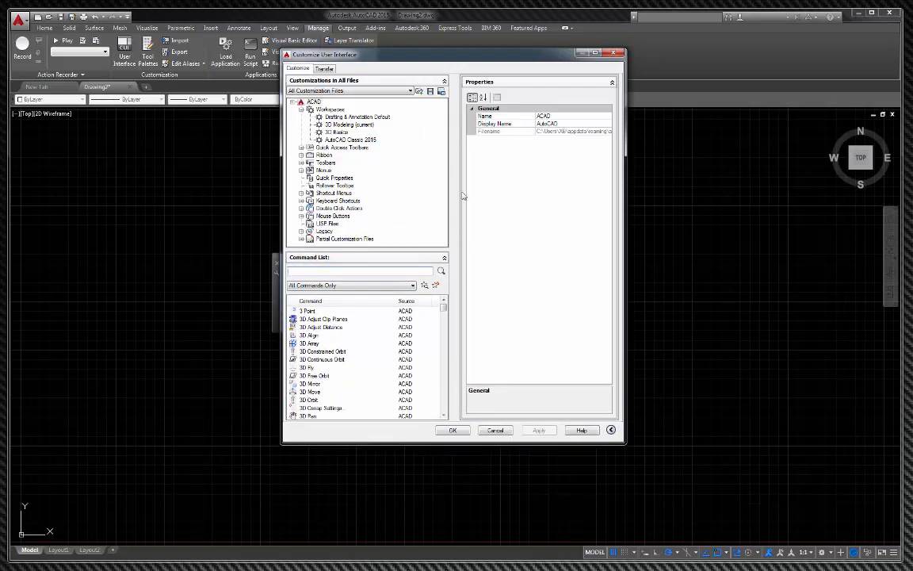
left_click(302, 163)
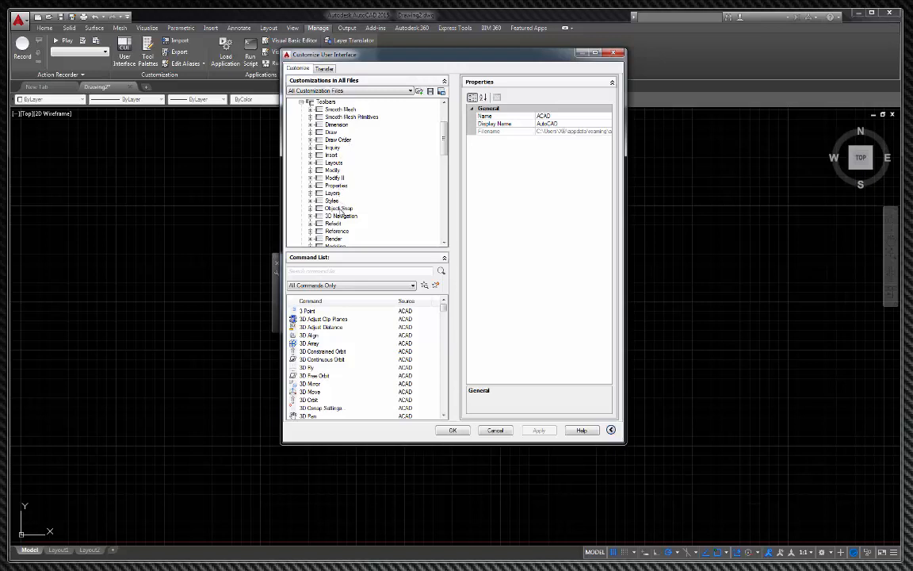
left_click_drag(459, 54, 625, 50)
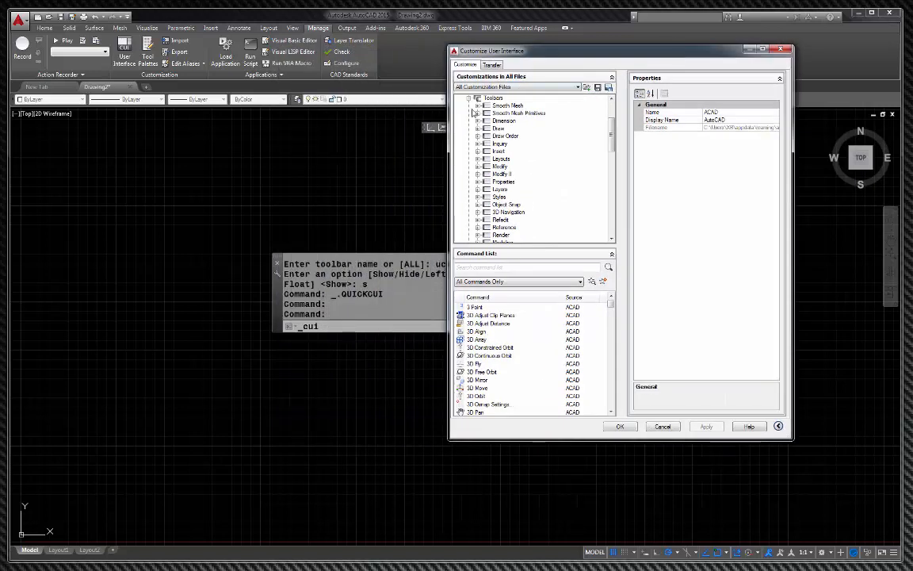
left_click(425, 132)
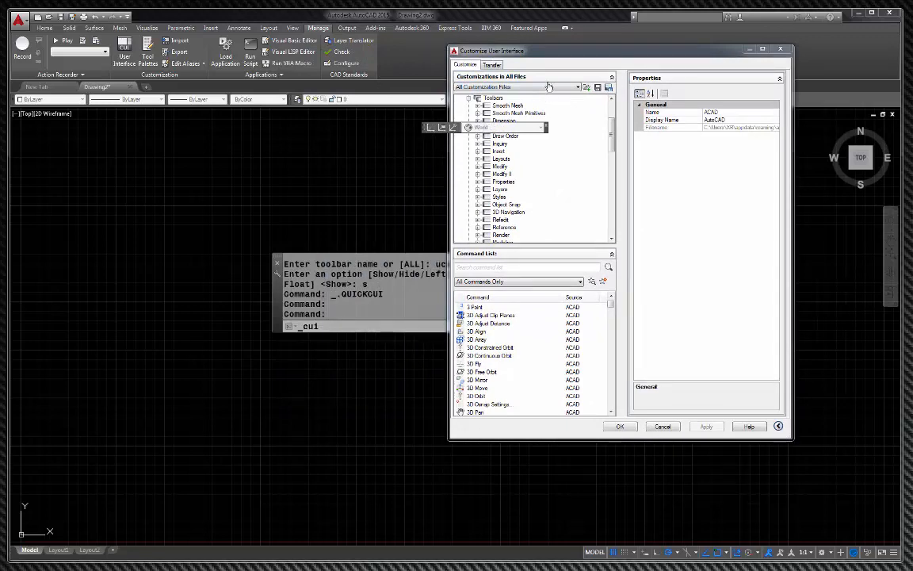
left_click_drag(571, 52, 338, 68)
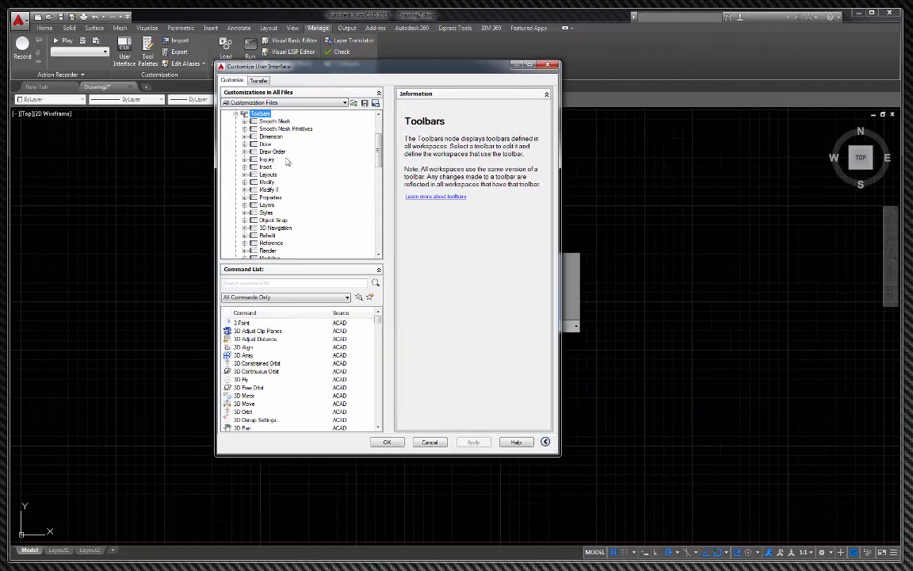
Create a new toolbar under the Toolbars node, named with the owner's first name followed by "3D Toolbar".
scroll(380, 148, "down", 4)
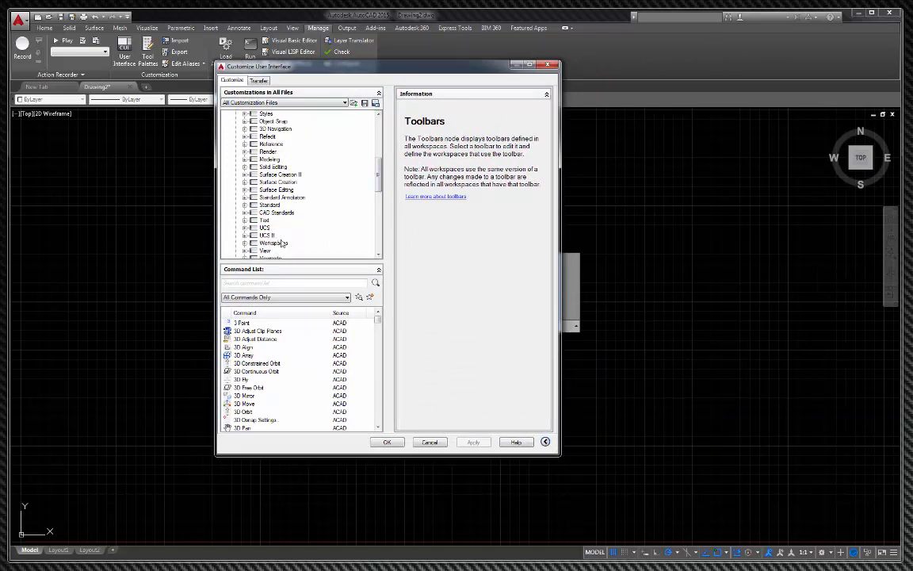
scroll(376, 200, "down", 4)
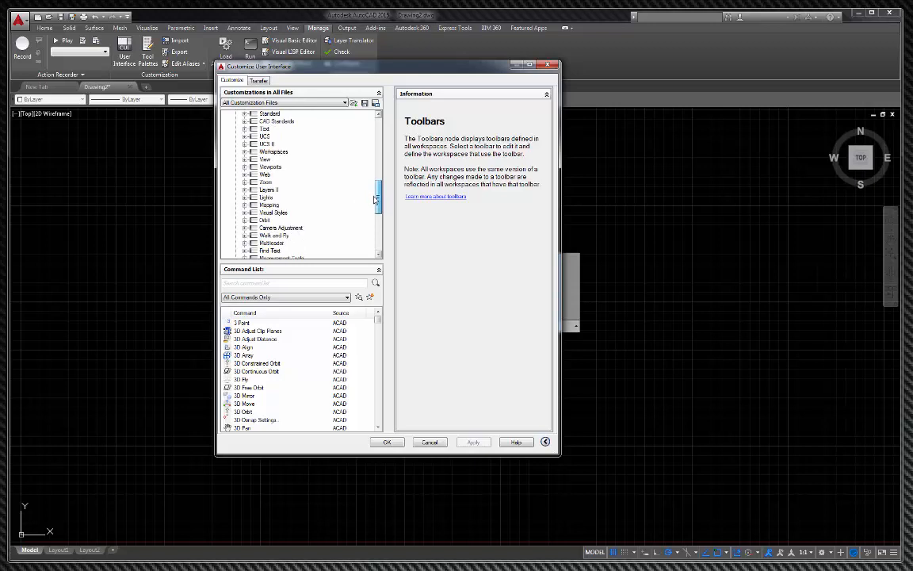
left_click_drag(376, 200, 379, 131)
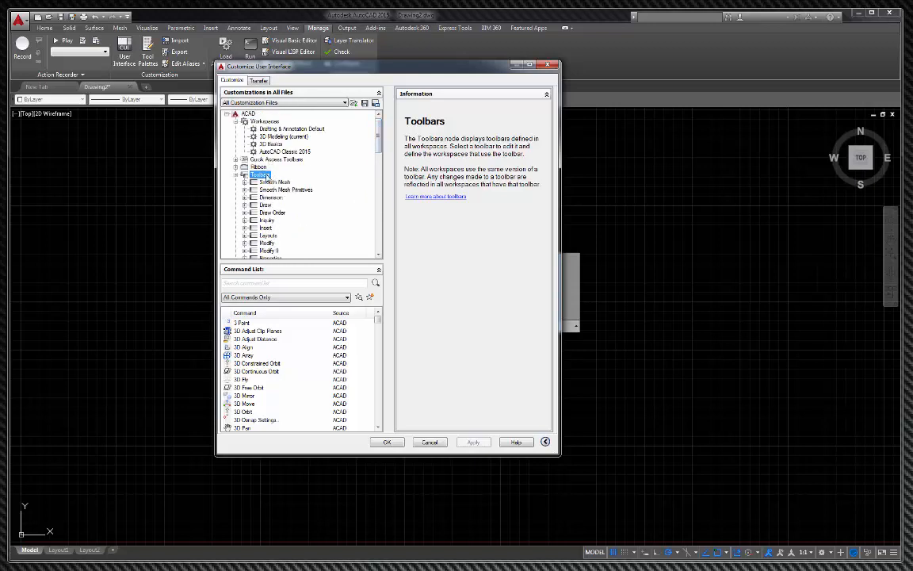
right_click(262, 175)
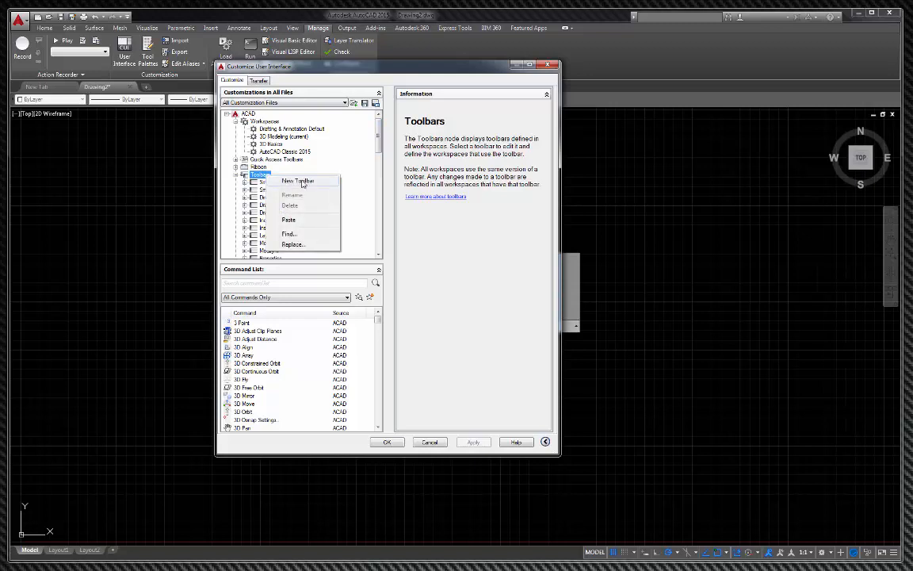
left_click(298, 180)
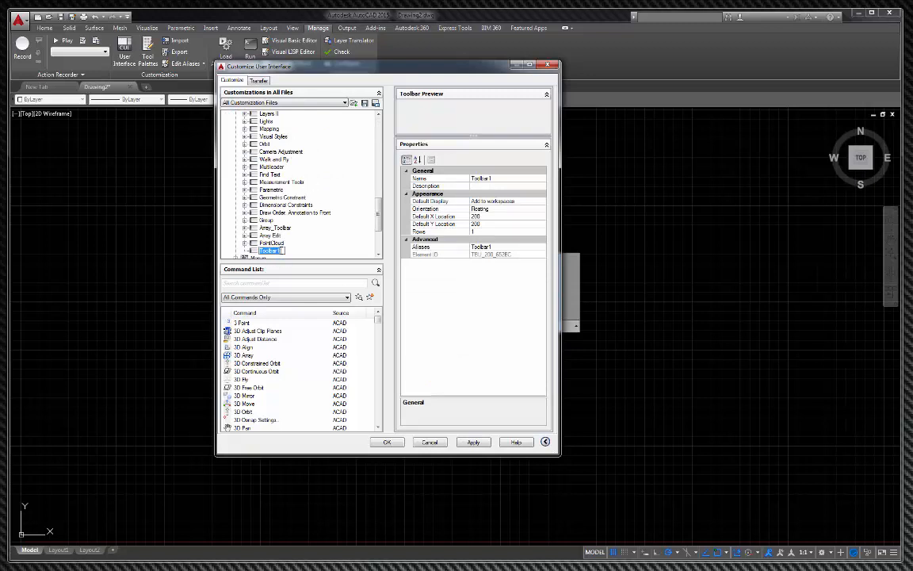
type("Douge 3D Toolbar")
key("Return")
Apply the new toolbar customization and close the Customize User Interface editor.
scroll(377, 212, "down", 3)
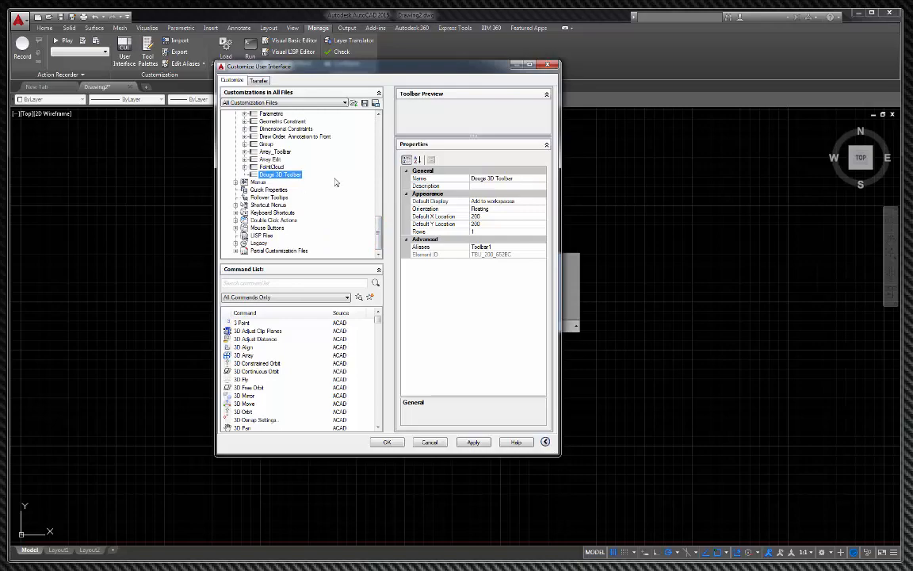
left_click_drag(418, 66, 408, 110)
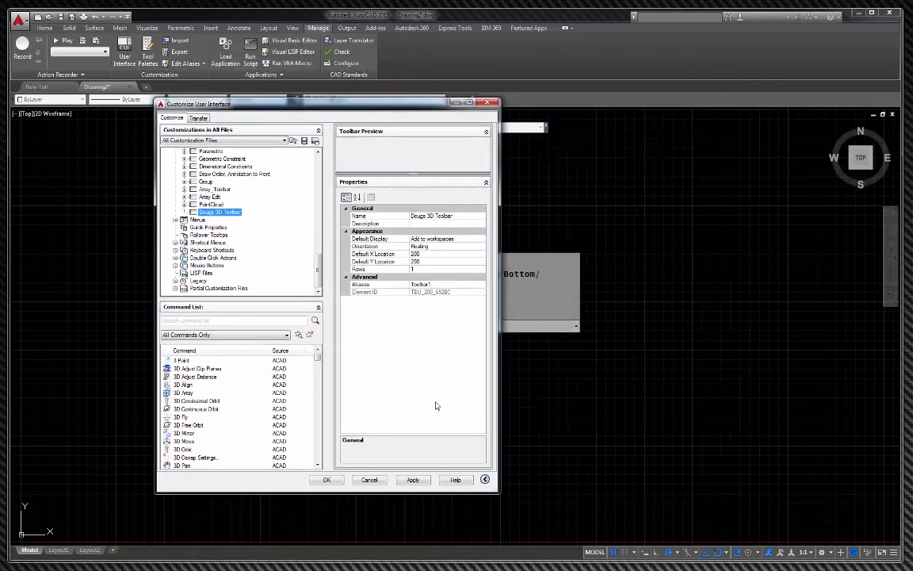
left_click(413, 480)
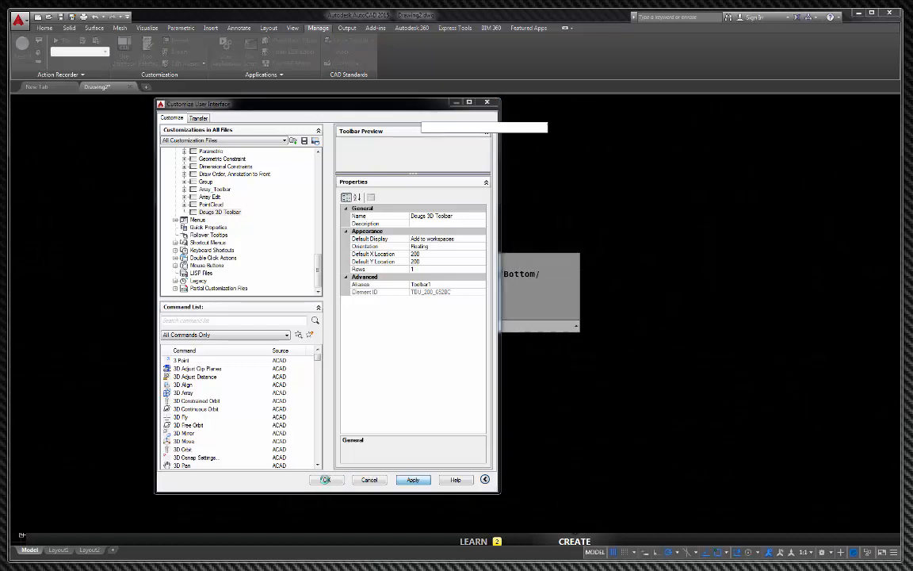
left_click(326, 480)
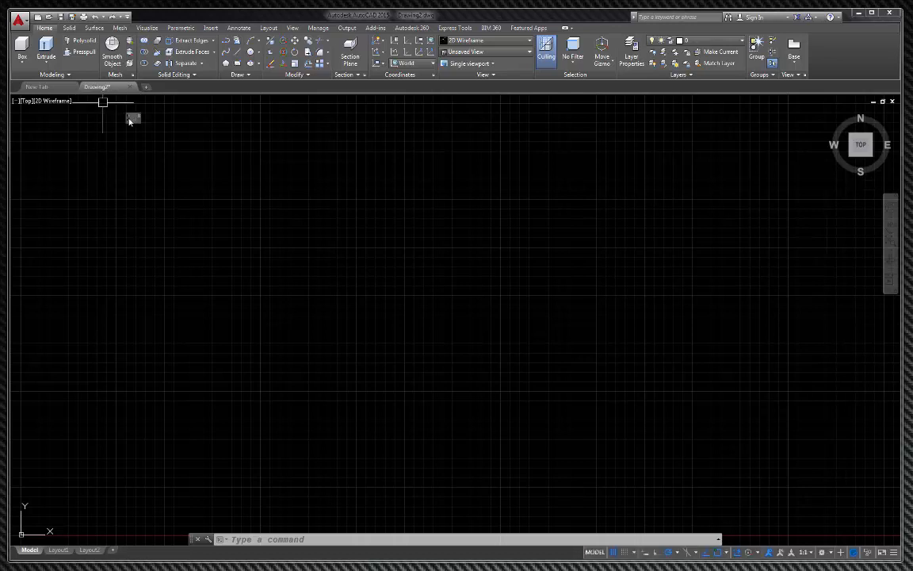
Move the new empty toolbar toward the upper middle of the drawing area.
left_click_drag(220, 145, 365, 154)
right_click(366, 151)
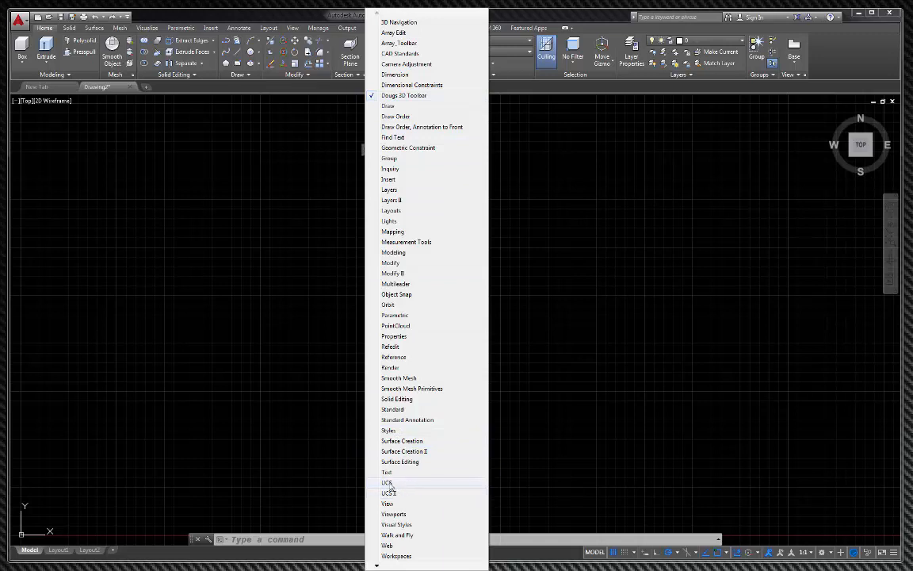
left_click(313, 159)
left_click(377, 143)
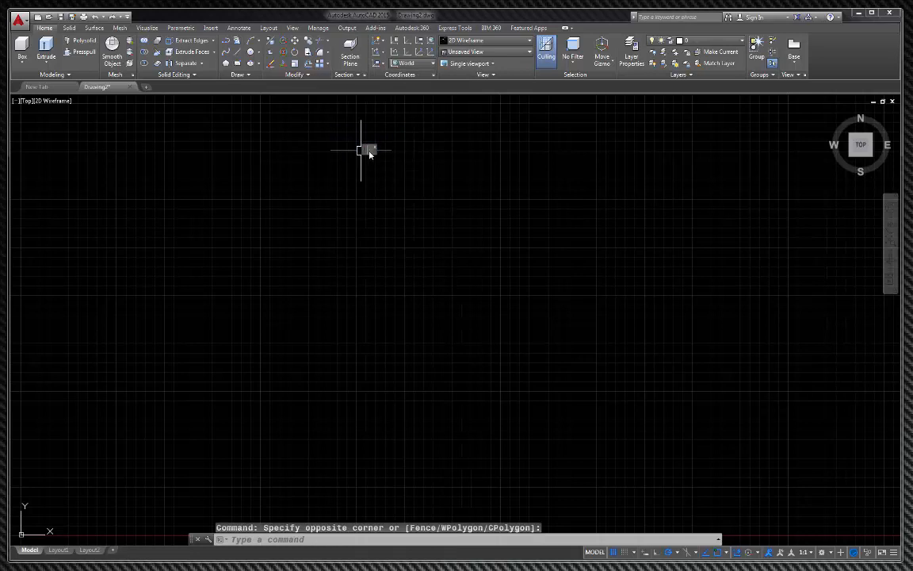
Reopen the quick customization dialog, expand the customizations tree and locate the custom 3D toolbar in it.
right_click(368, 149)
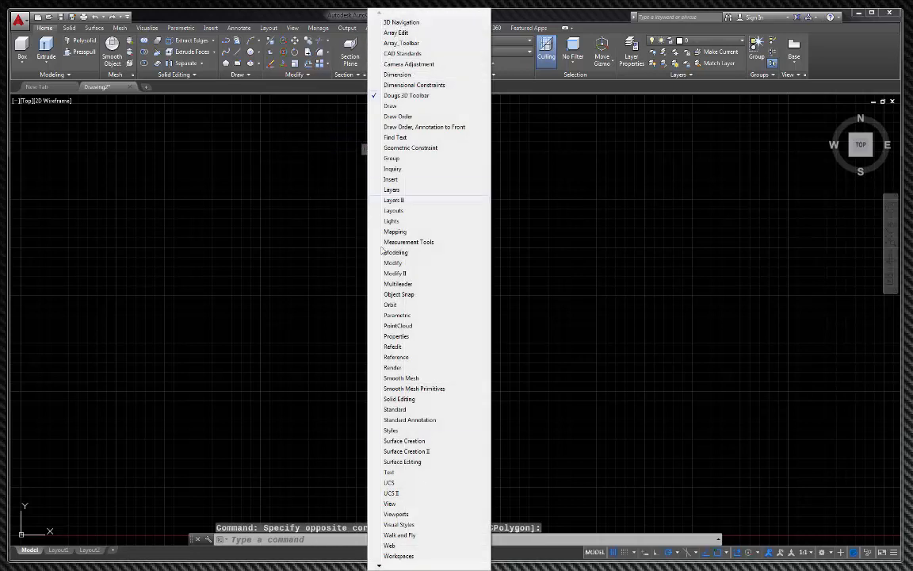
mouse_move(399, 565)
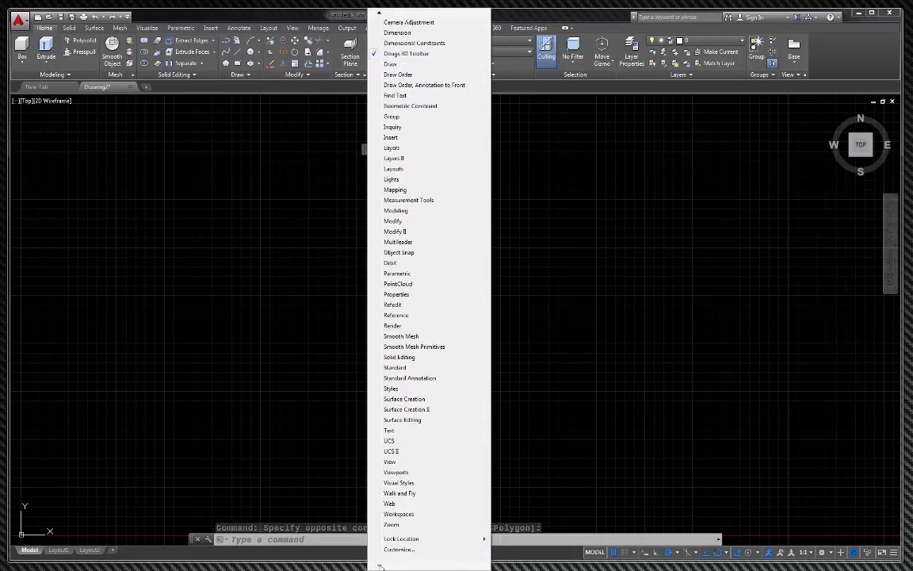
left_click(403, 549)
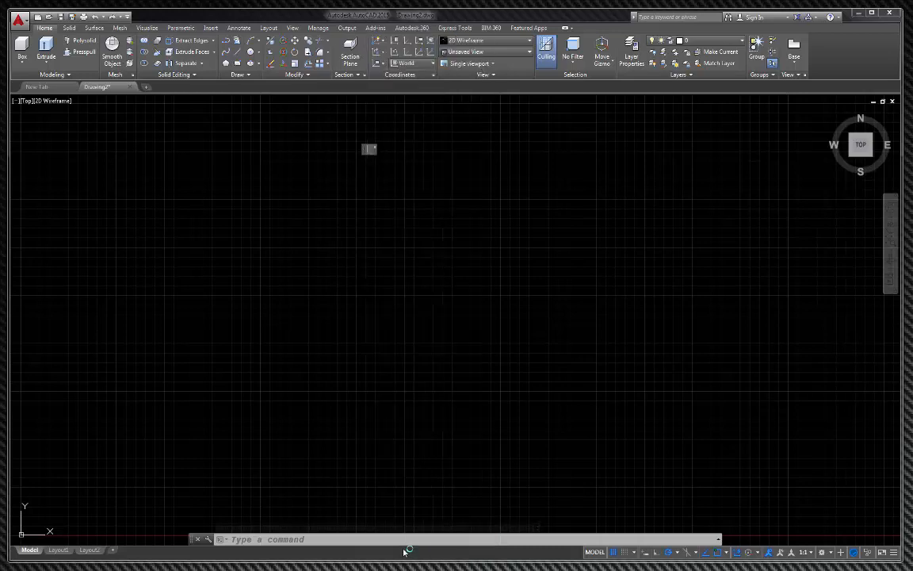
left_click_drag(422, 109, 550, 92)
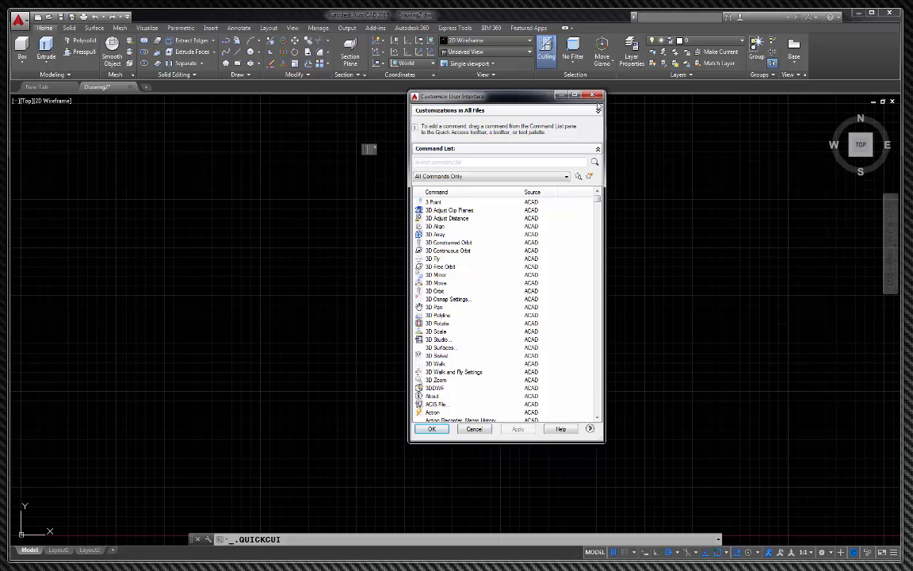
left_click(599, 149)
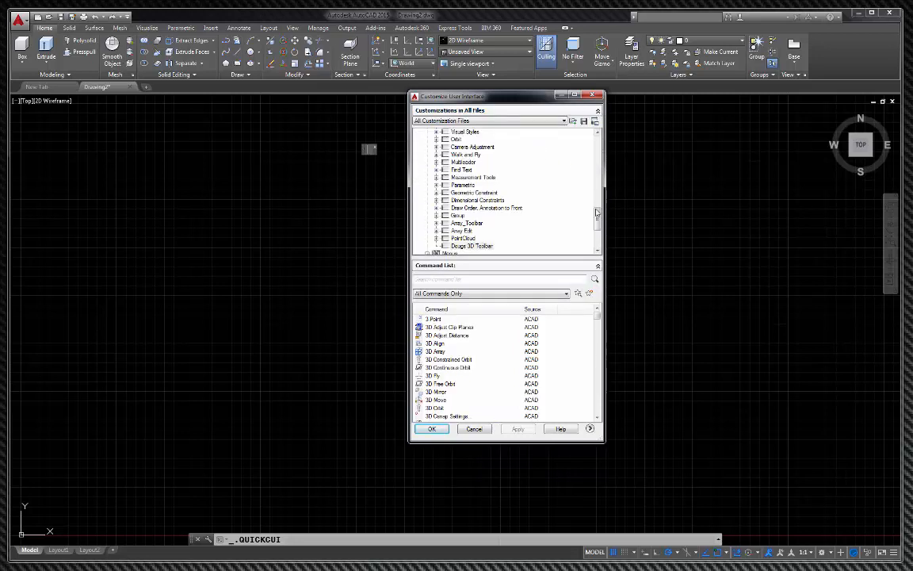
left_click_drag(598, 220, 599, 168)
left_click_drag(499, 95, 505, 56)
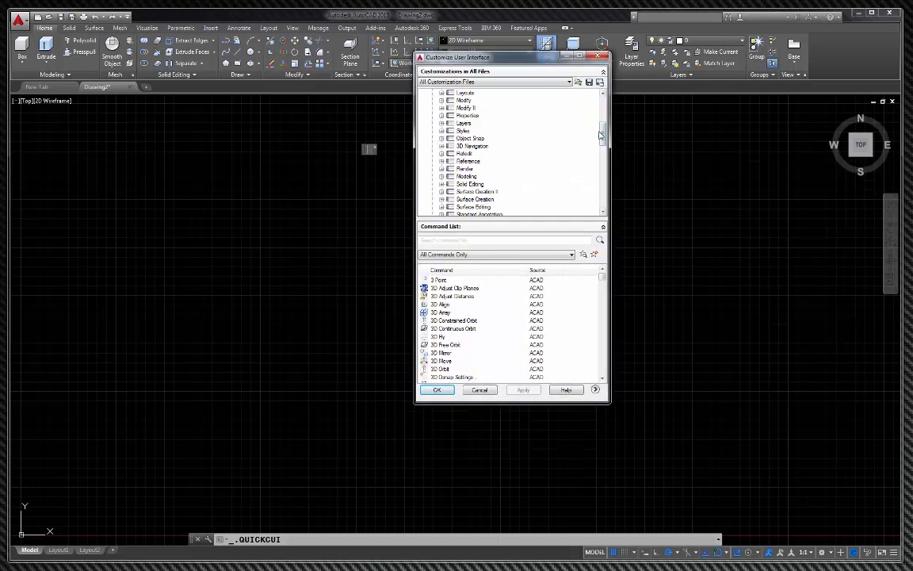
left_click_drag(600, 136, 602, 190)
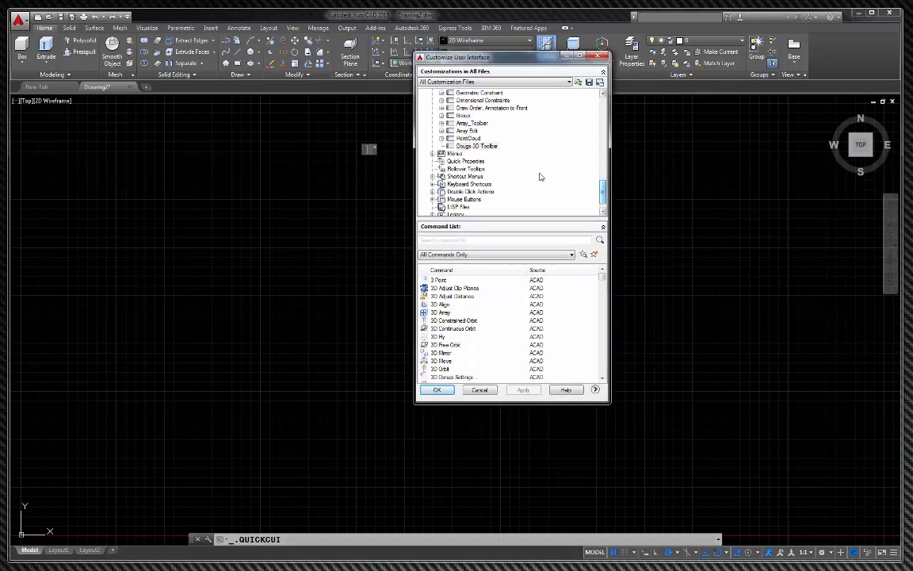
Find the 3D Rotate command in the command list and add it to the custom 3D toolbar.
left_click(441, 240)
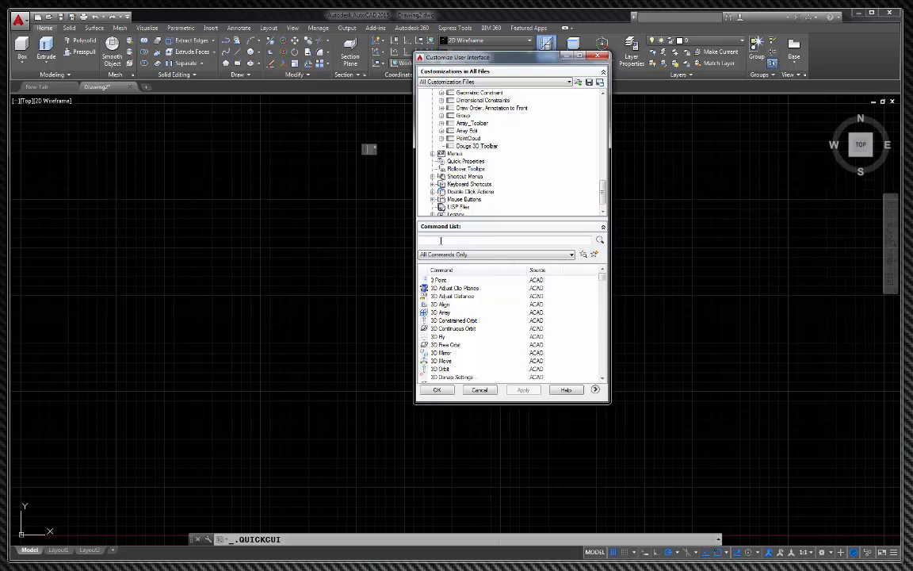
type("3d")
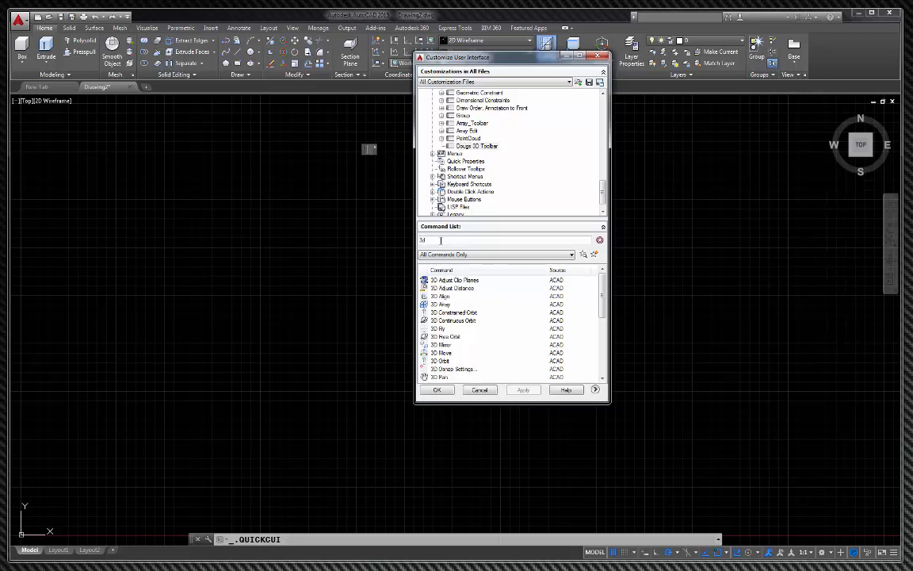
type("r")
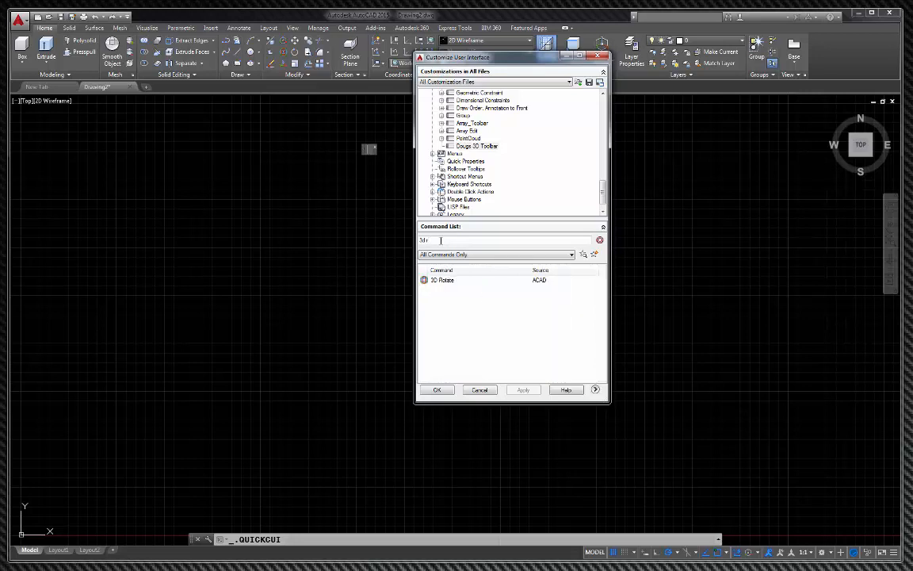
key("BackSpace")
type("m")
key("BackSpace")
type("r")
left_click_drag(442, 285, 480, 138)
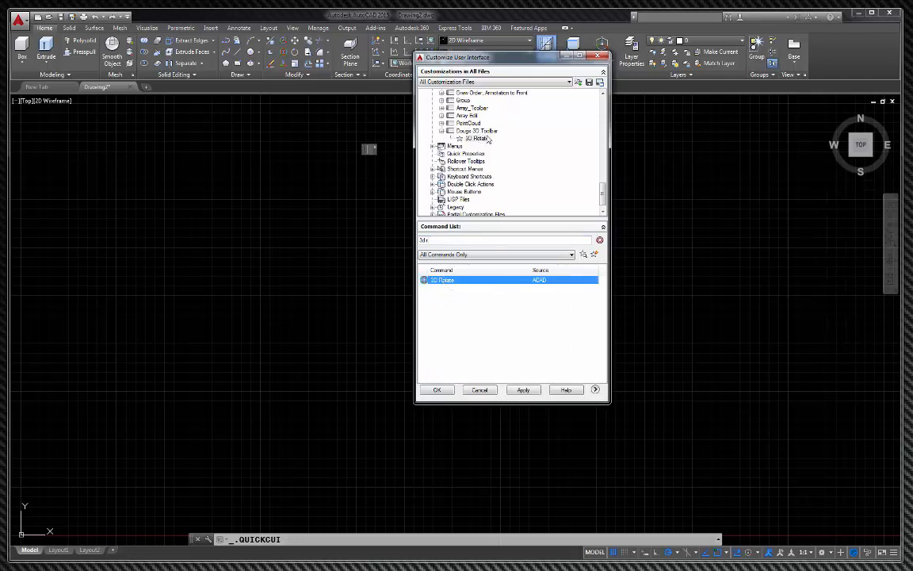
Apply the custom 3D toolbar changes, close the customization dialog and dock that toolbar along the upper edge of the drawing area.
left_click(522, 391)
left_click(441, 391)
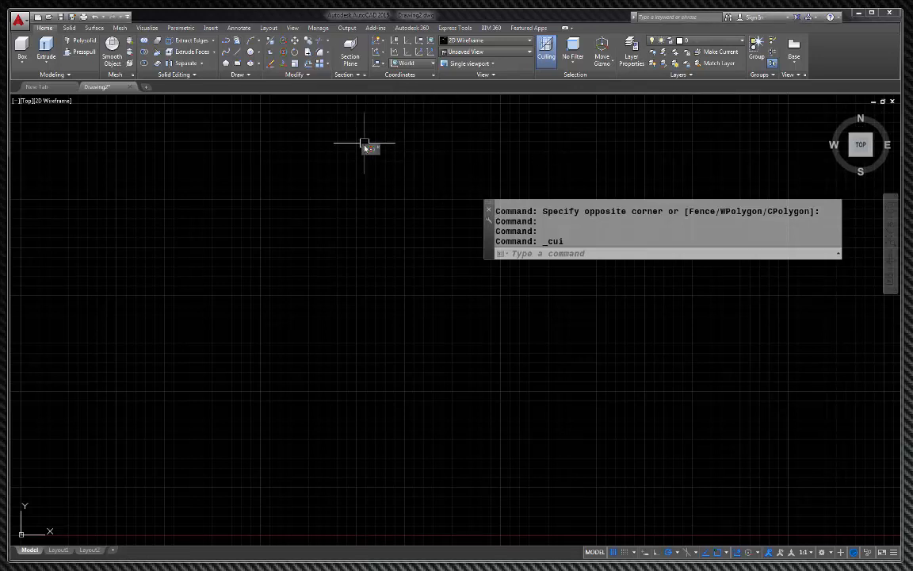
left_click_drag(364, 151, 366, 152)
left_click_drag(394, 96, 394, 97)
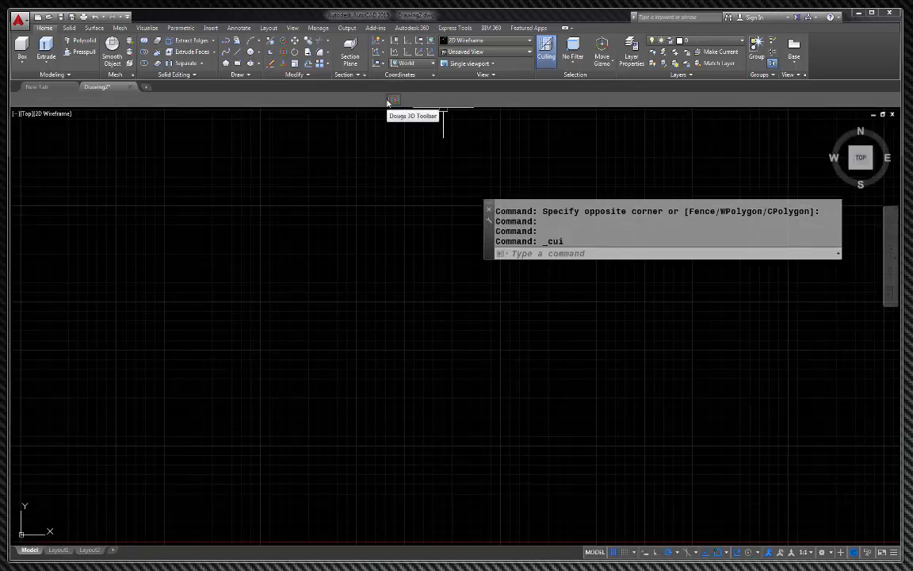
Display the Layers and Properties toolbars alongside the docked custom 3D toolbar.
right_click(389, 103)
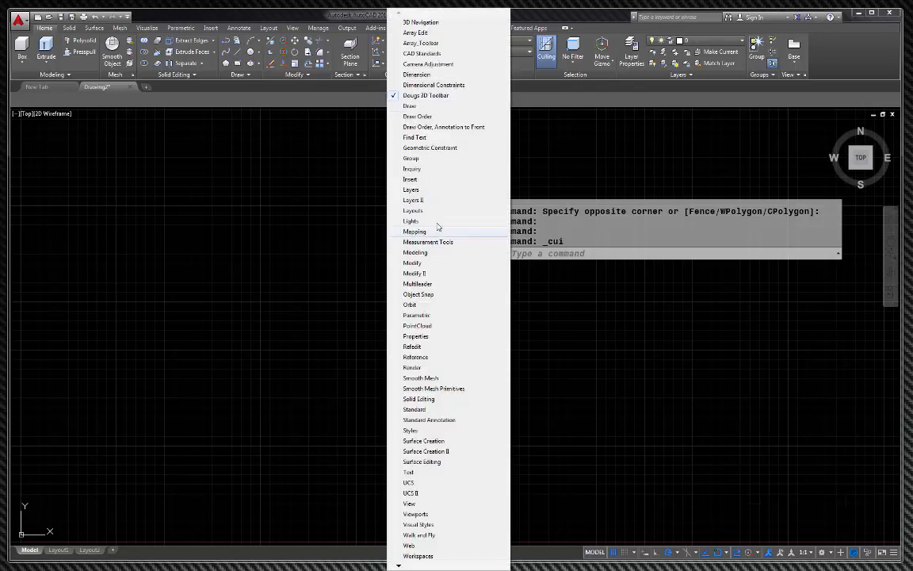
left_click(412, 191)
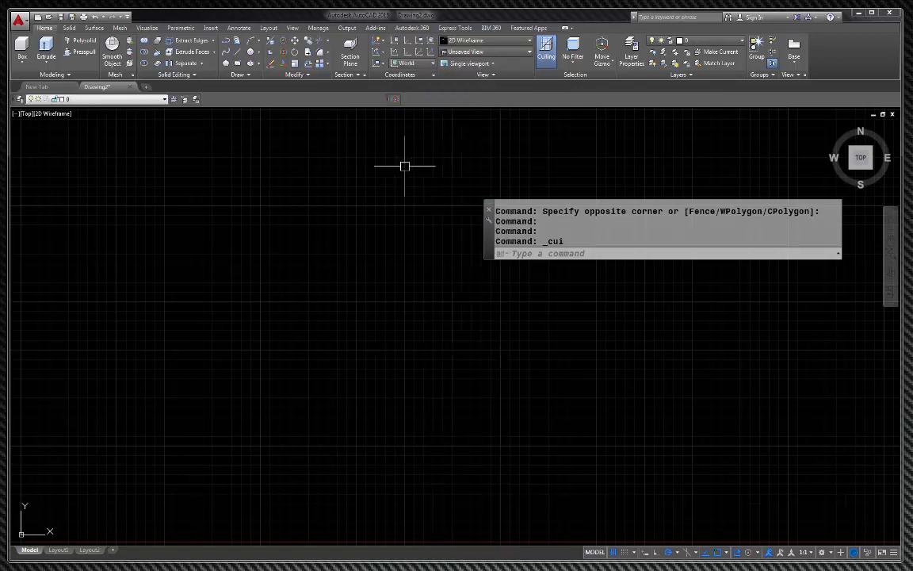
right_click(388, 104)
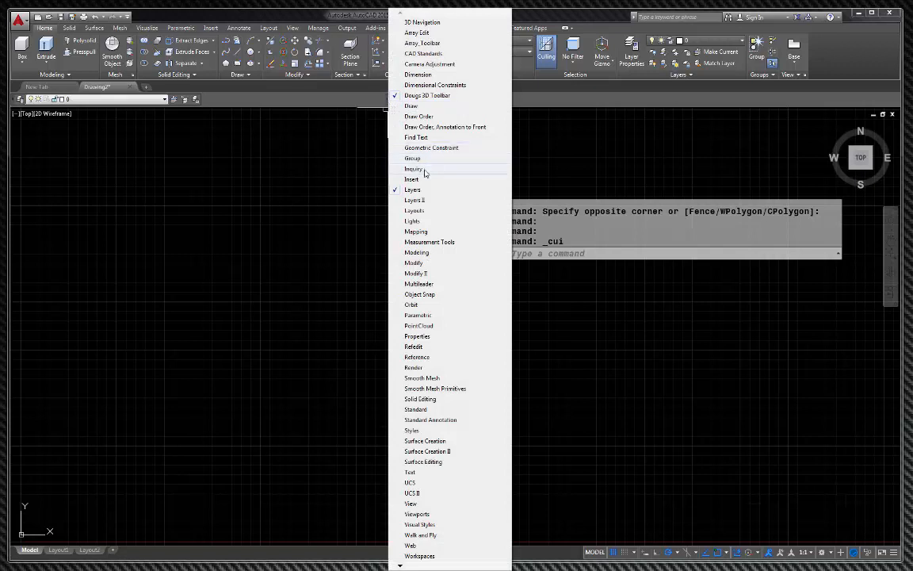
left_click(418, 336)
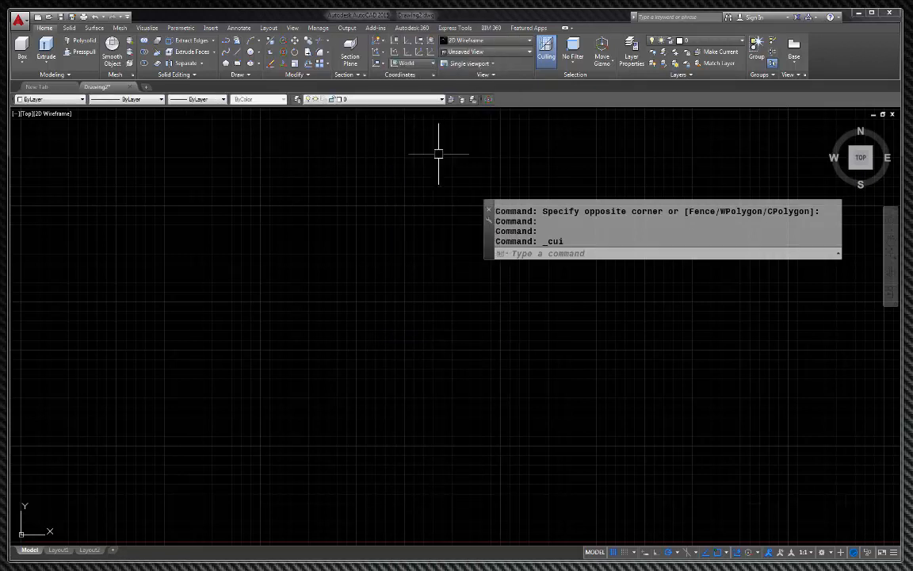
Display the UCS II toolbar and dock it in the same row, directly beside the custom 3D toolbar.
right_click(486, 101)
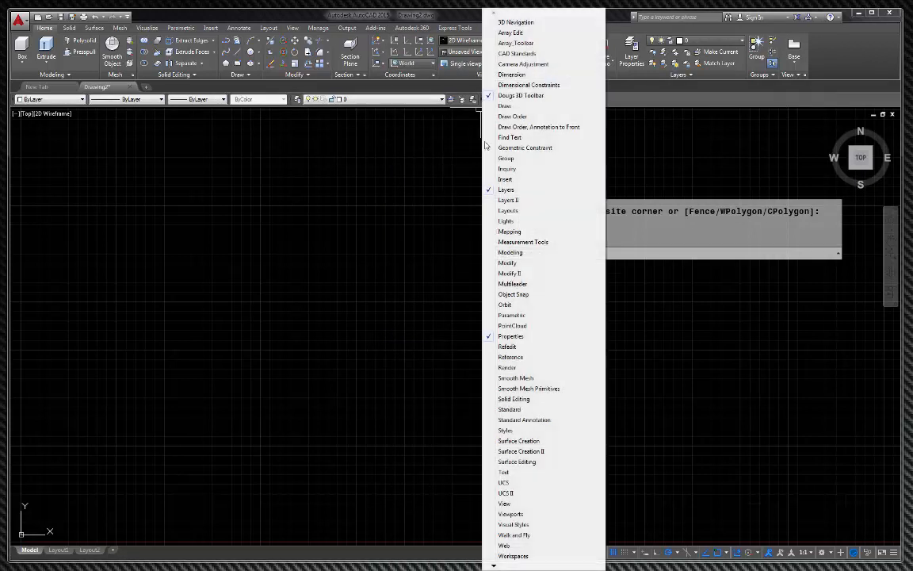
left_click(504, 483)
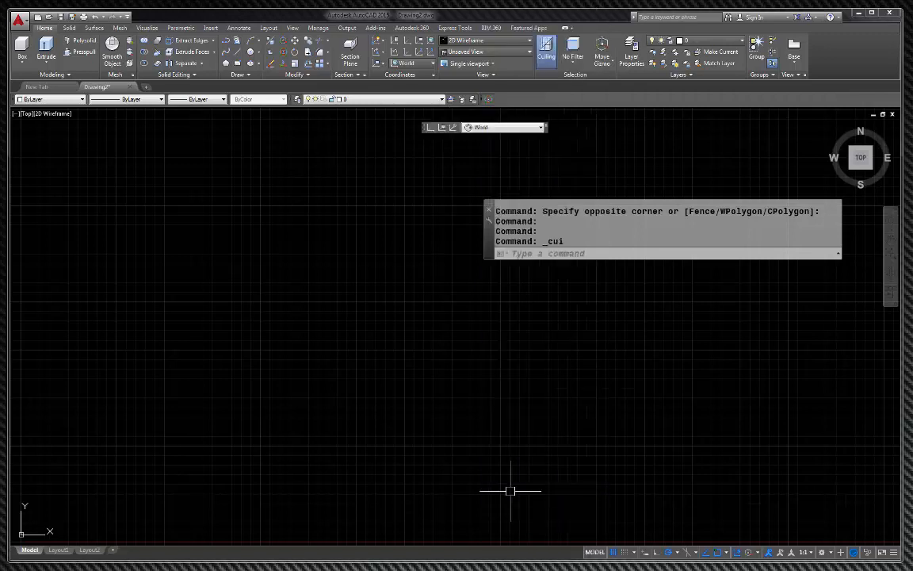
left_click_drag(425, 127, 565, 97)
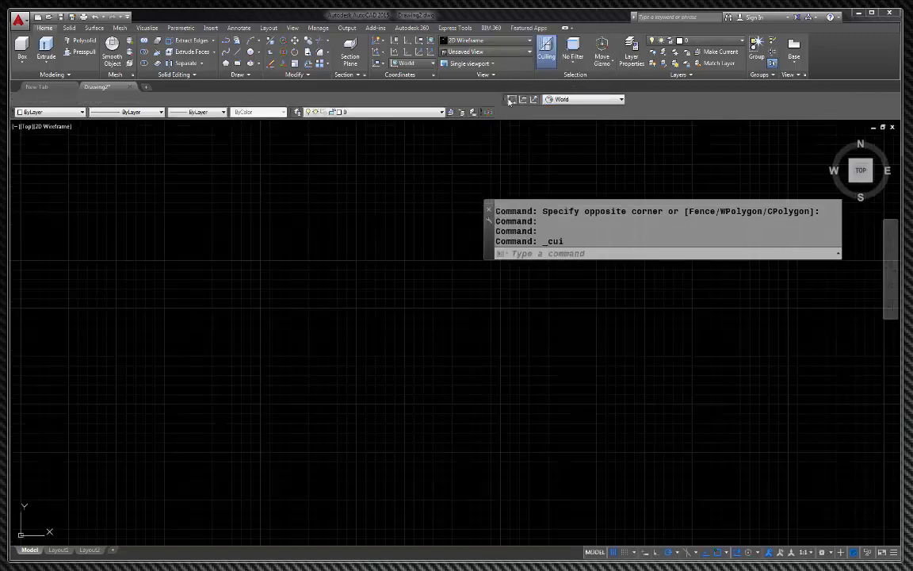
left_click_drag(504, 101, 510, 111)
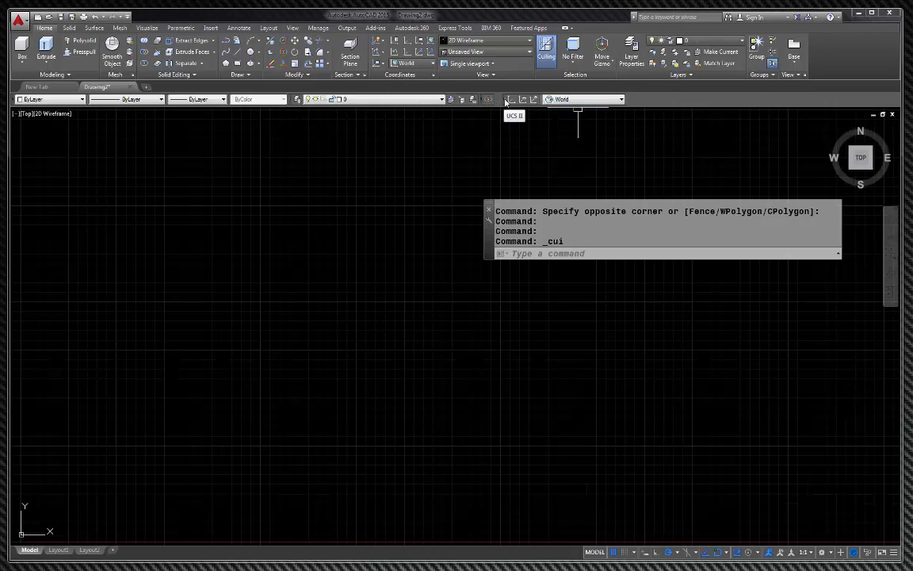
left_click_drag(507, 102, 498, 103)
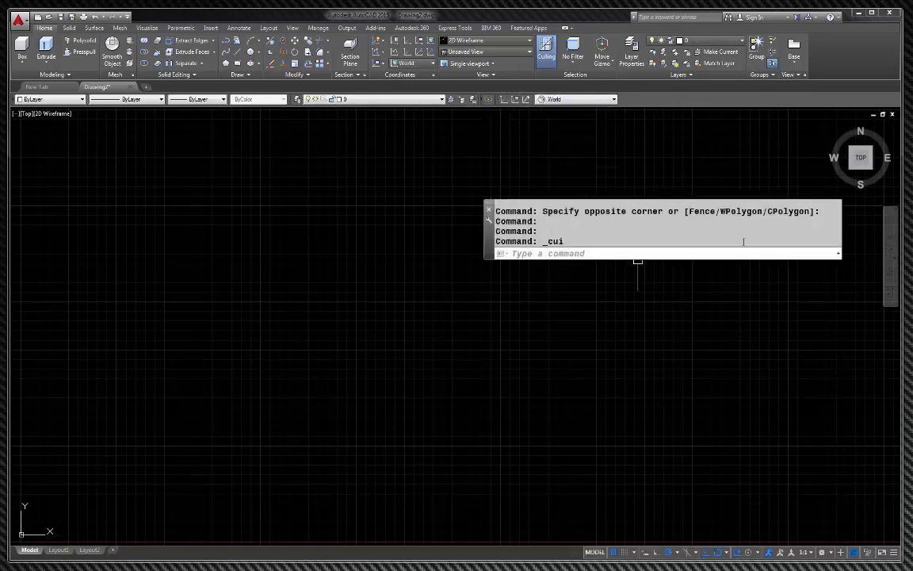
Narrow the floating command line window and move it to the upper-left corner of the drawing area.
left_click_drag(840, 255, 689, 258)
mouse_move(482, 230)
left_mouse_down()
mouse_move(94, 187)
mouse_move(34, 176)
mouse_move(27, 161)
left_mouse_up()
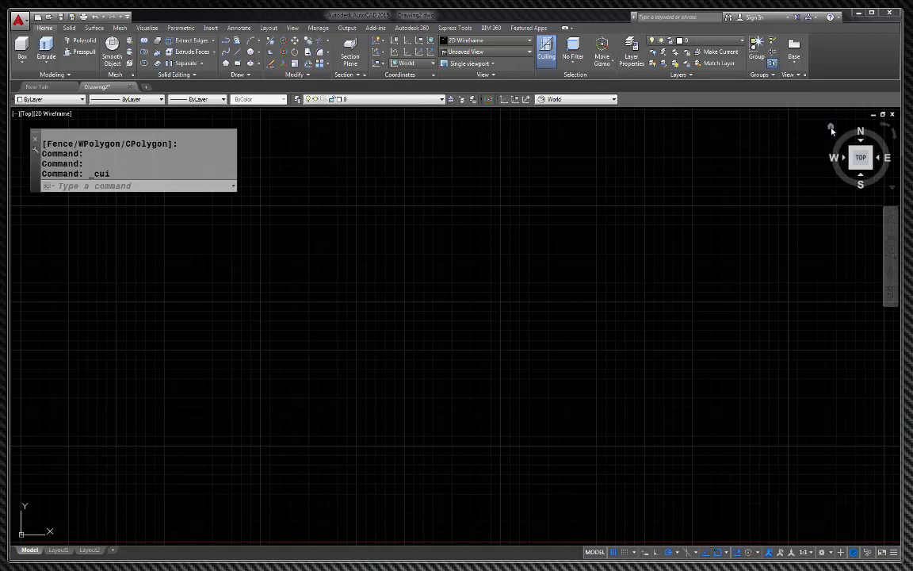
Switch to the home isometric view and try out panning, zooming to extents and orbiting in the empty drawing.
left_click(832, 131)
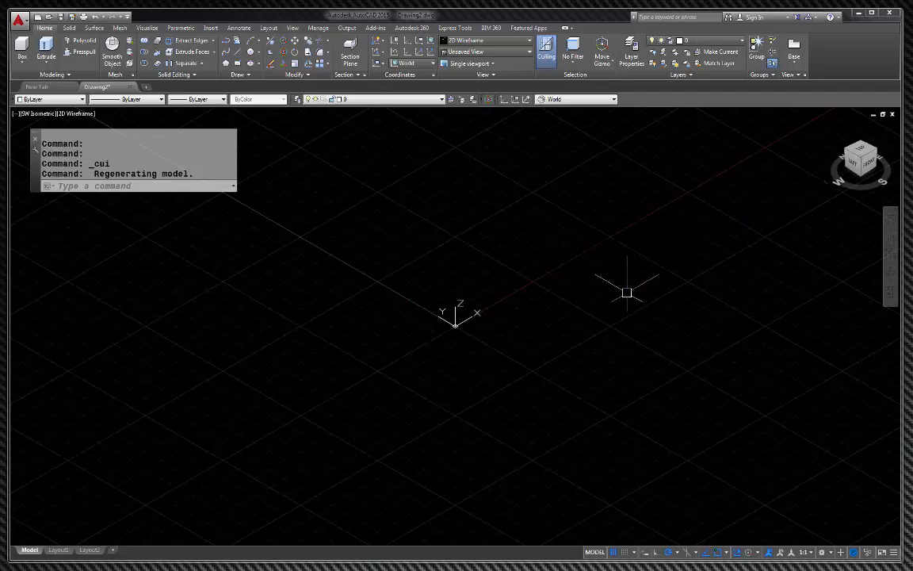
left_click(890, 239)
left_click_drag(824, 236, 763, 251)
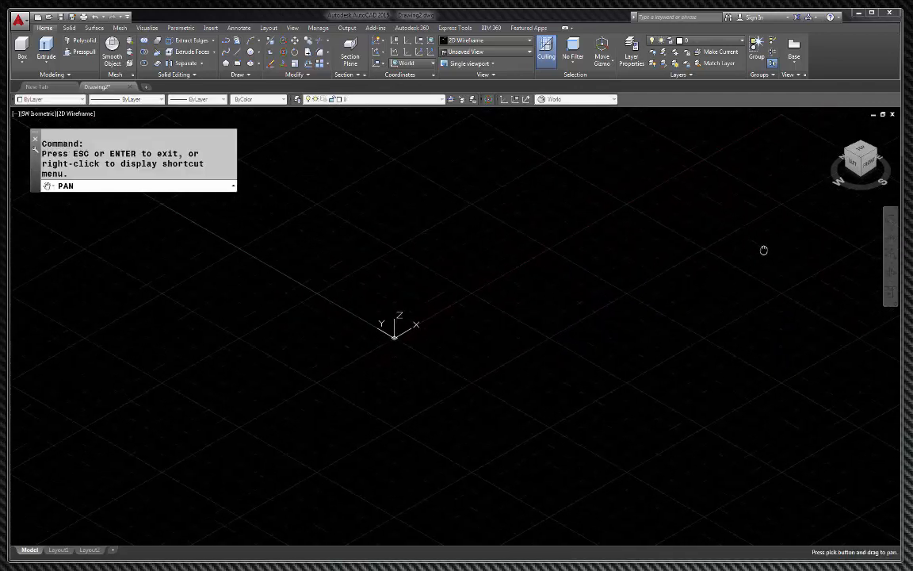
left_click(890, 254)
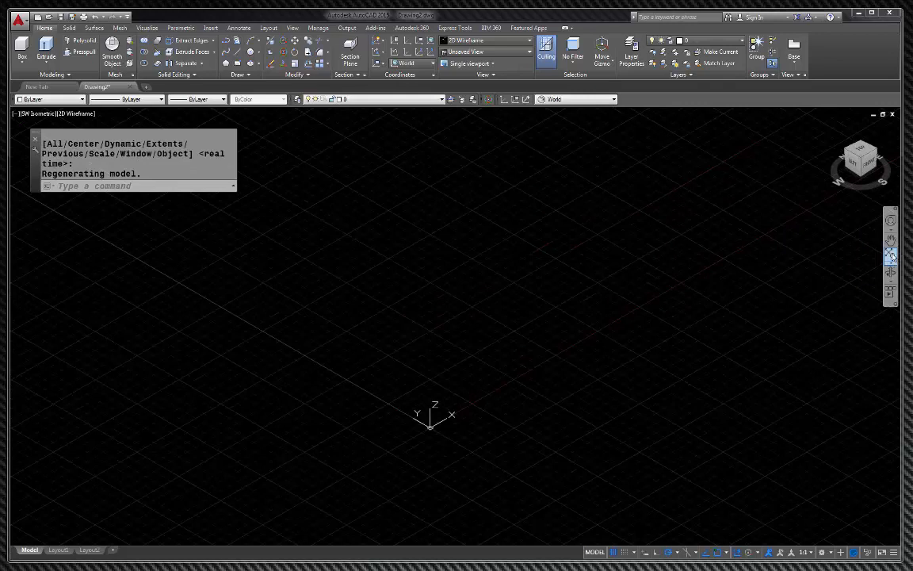
scroll(564, 254, "down", 2)
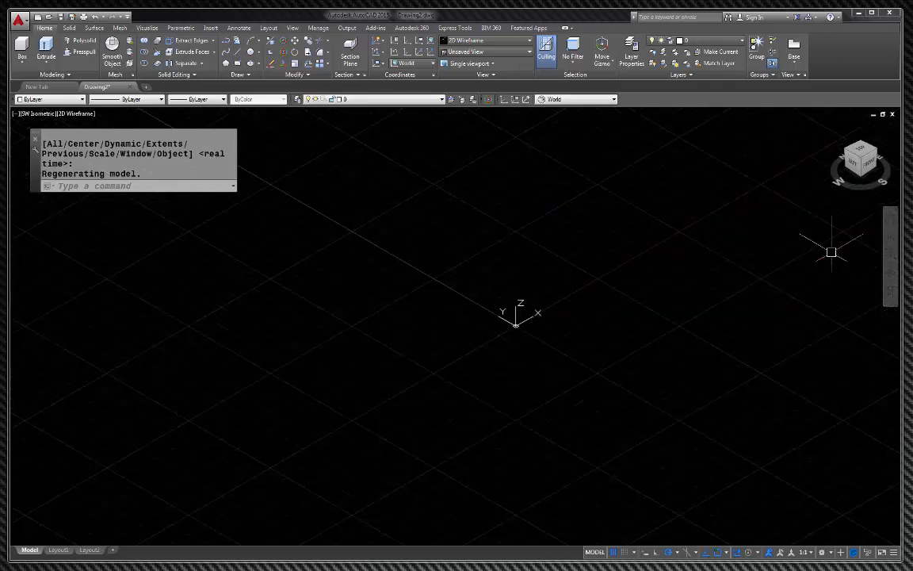
left_click(893, 259)
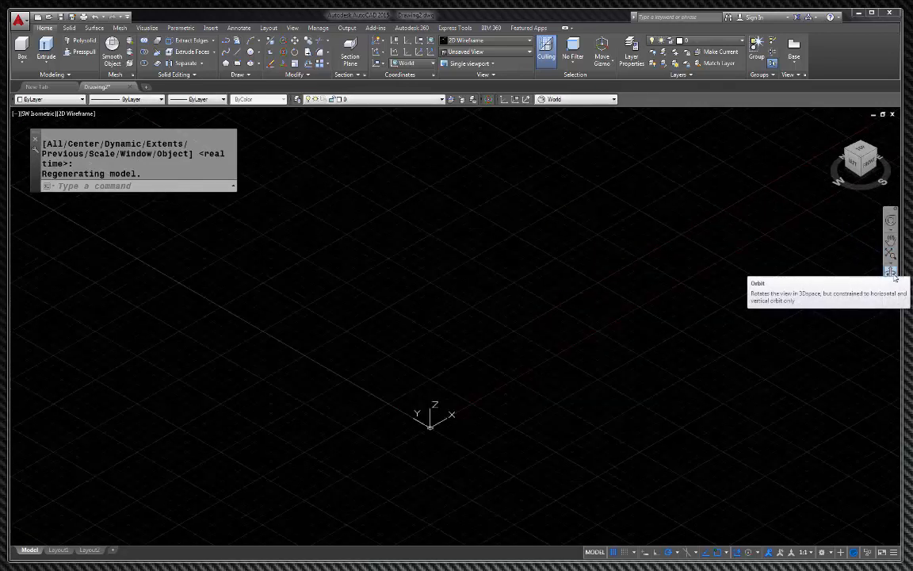
left_click(892, 272)
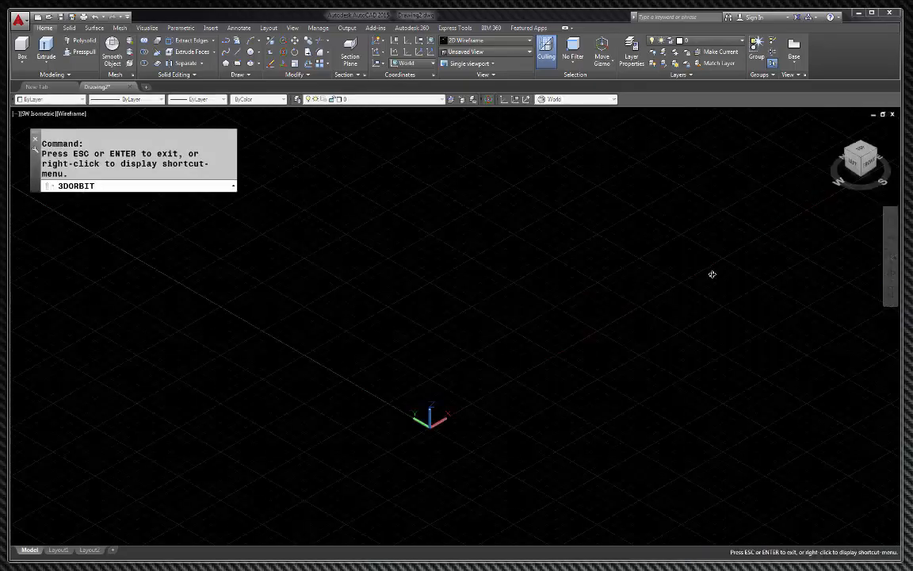
left_click_drag(711, 274, 893, 312)
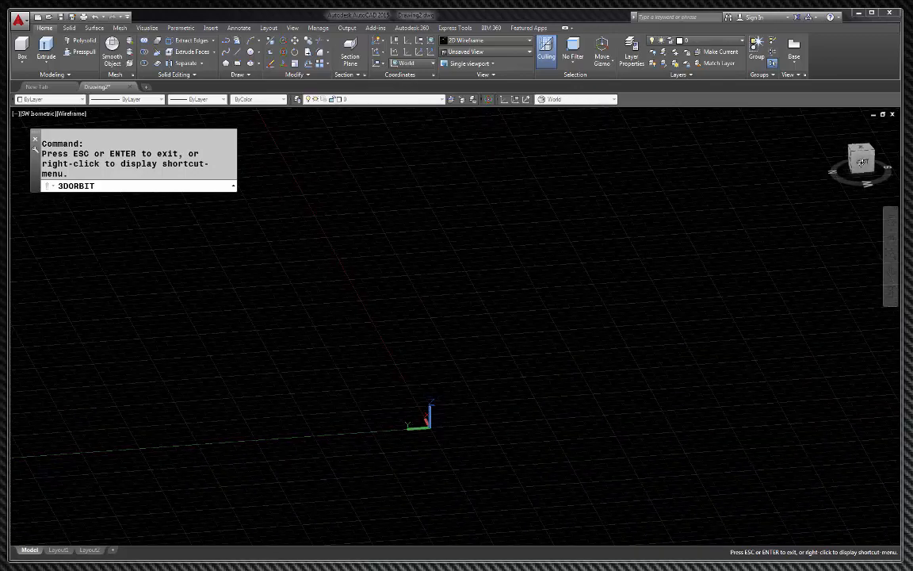
key("Escape")
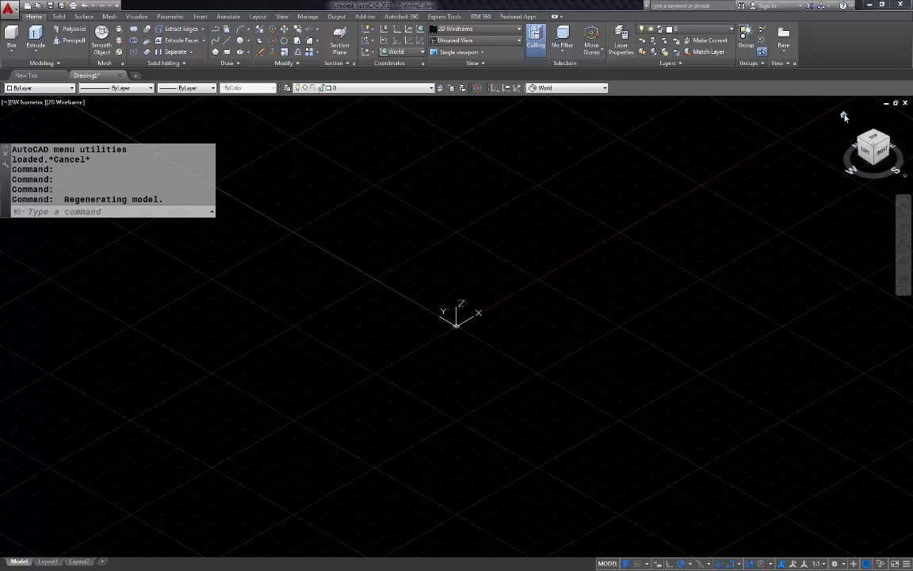
Look at the empty drawing from the home and Top views, and return to the home isometric view.
left_click(844, 116)
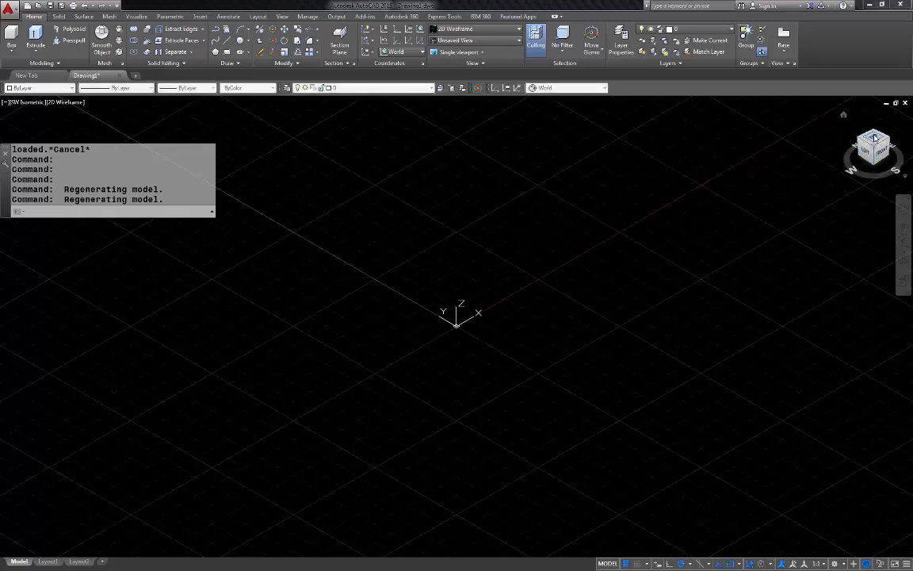
left_click(873, 140)
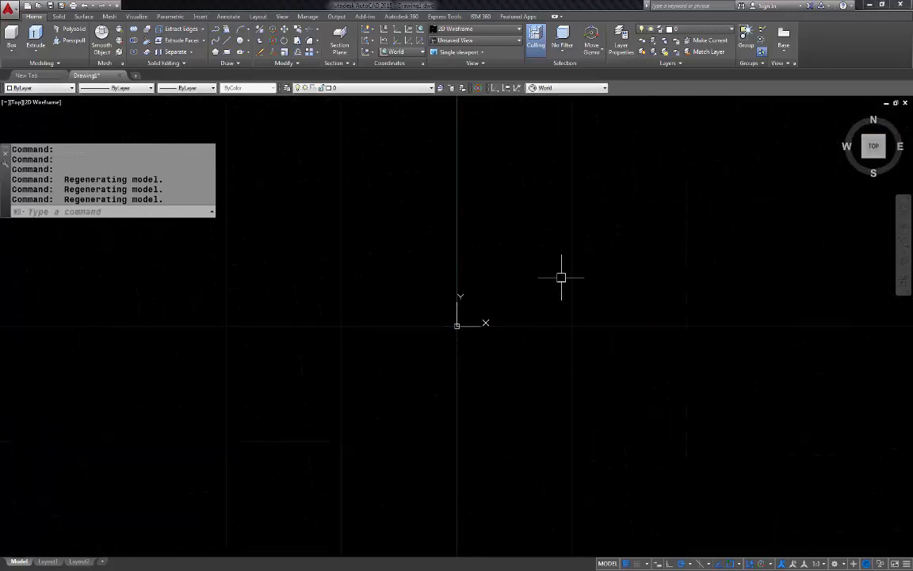
left_click(843, 116)
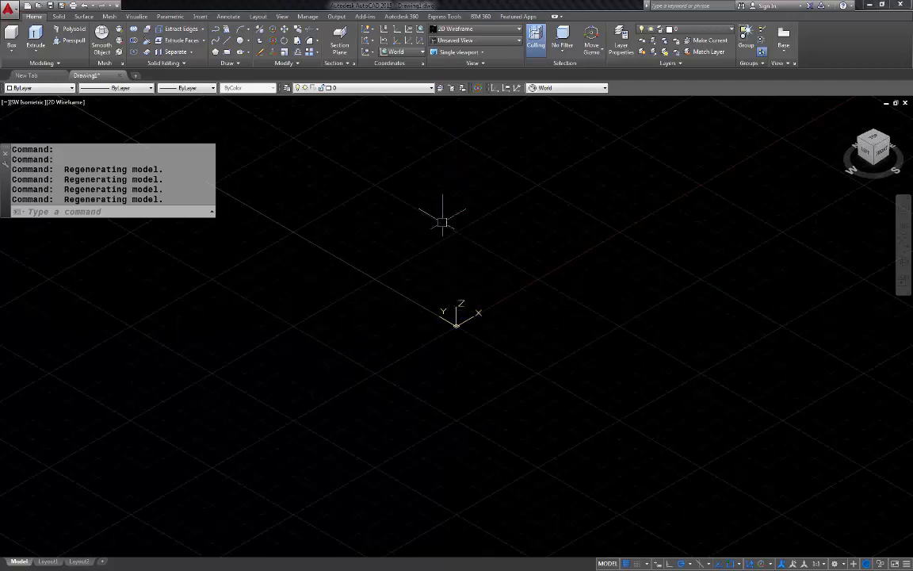
Create a solid box with its first corner at 0,0, its other corner at 2,2 and a height of 3.
middle_click_drag(389, 281, 349, 273)
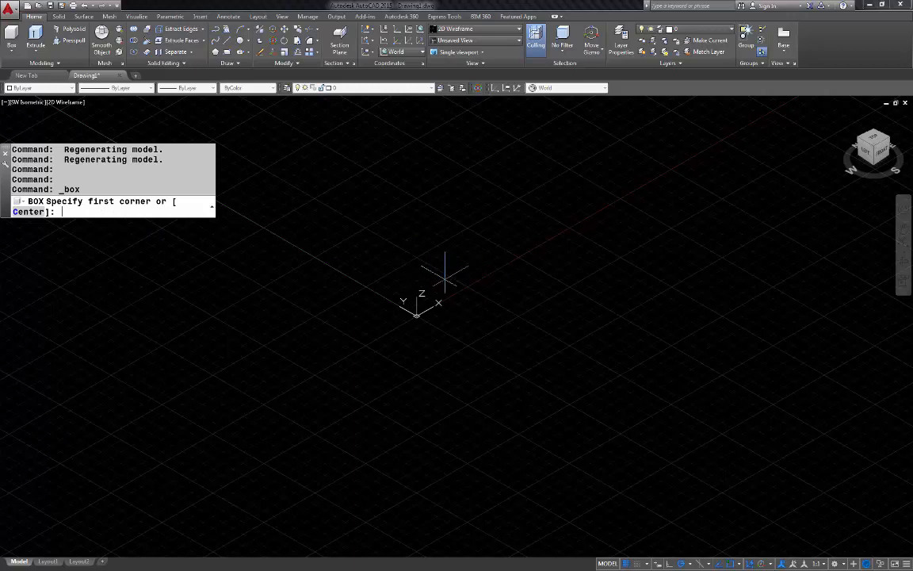
type(",")
key("Return")
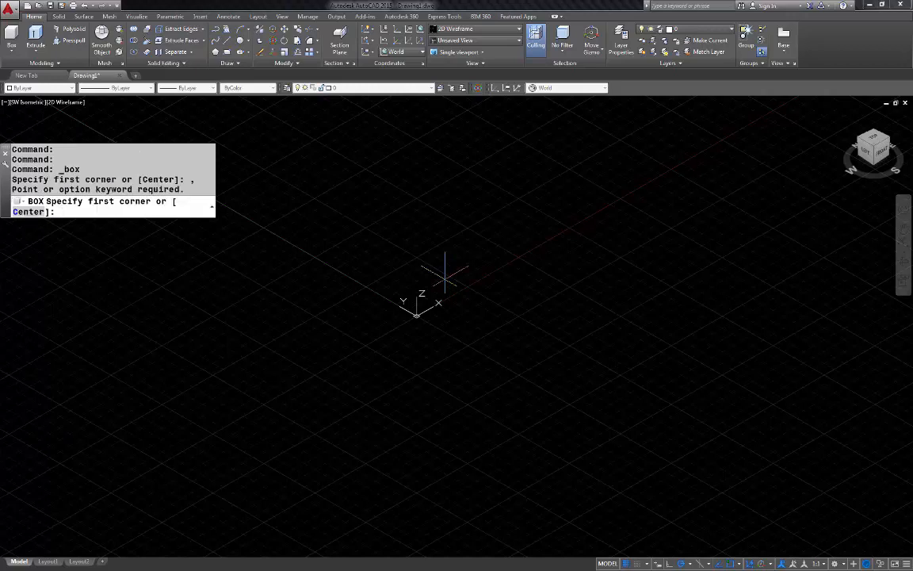
type("0,0")
key("Return")
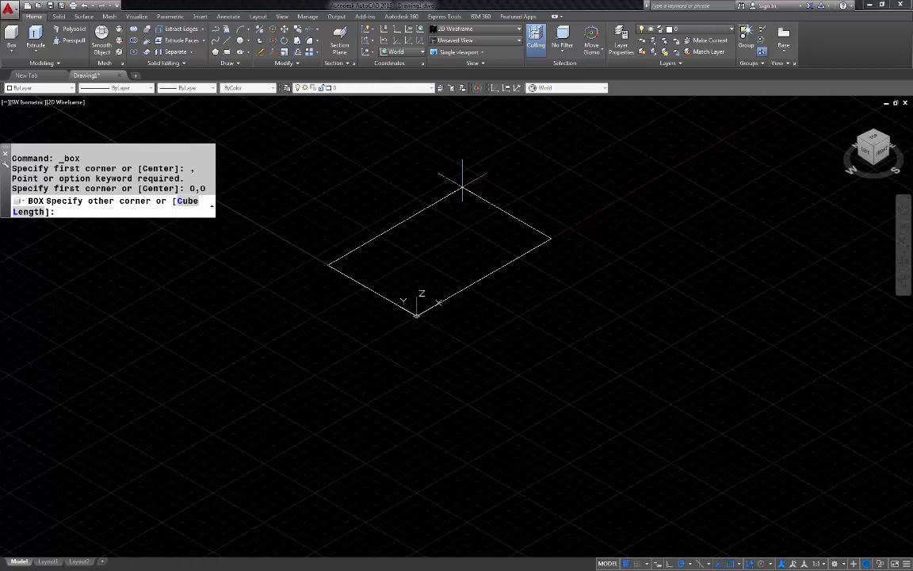
type("2,2")
key("Return")
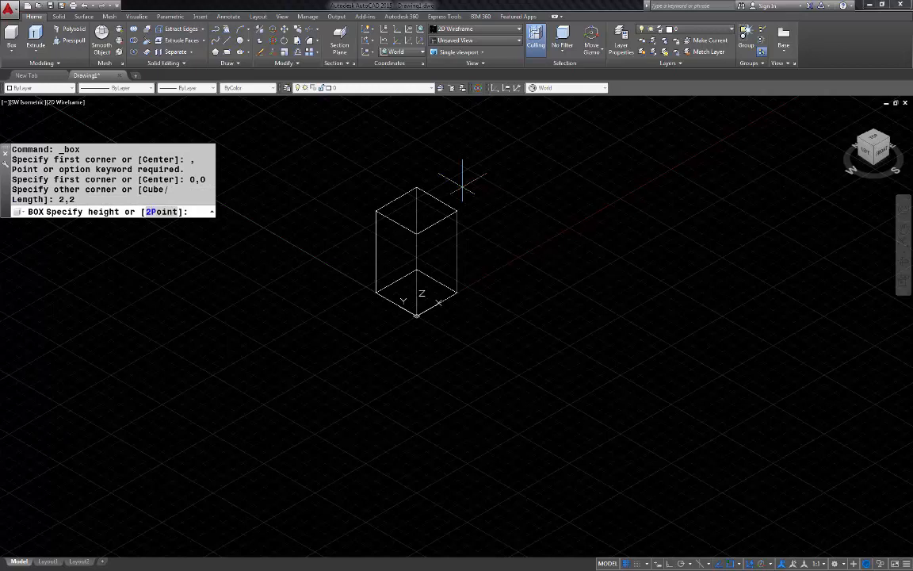
key("Return")
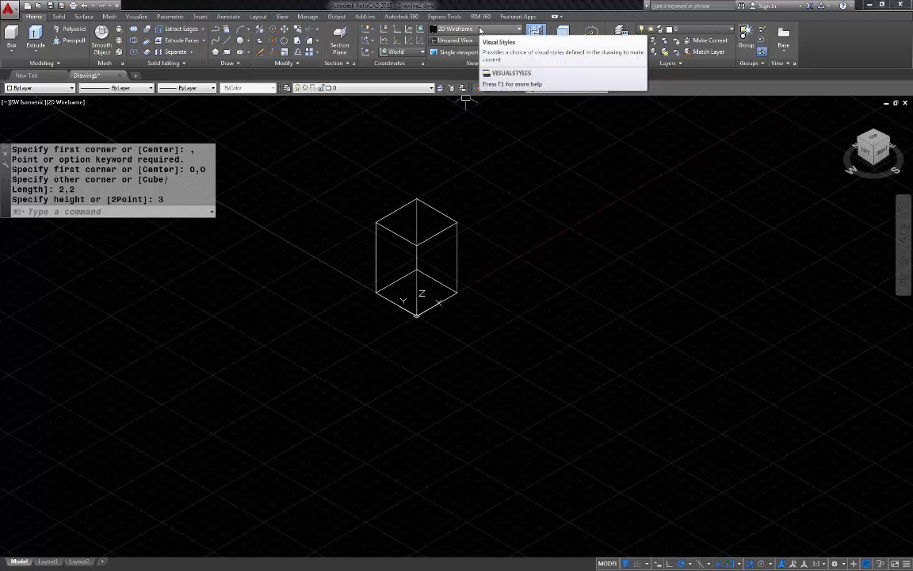
Apply the Conceptual visual style to the viewport with the box.
left_click(520, 30)
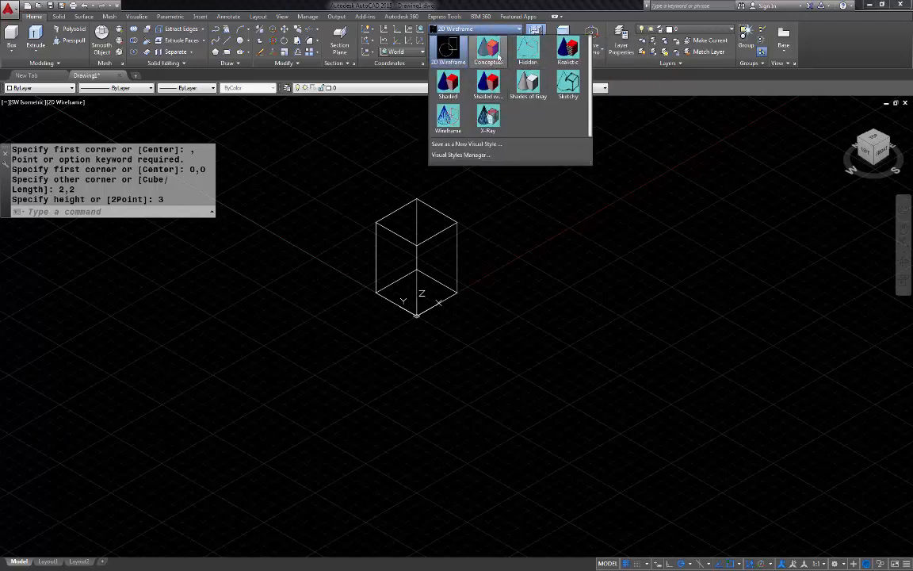
left_click(488, 51)
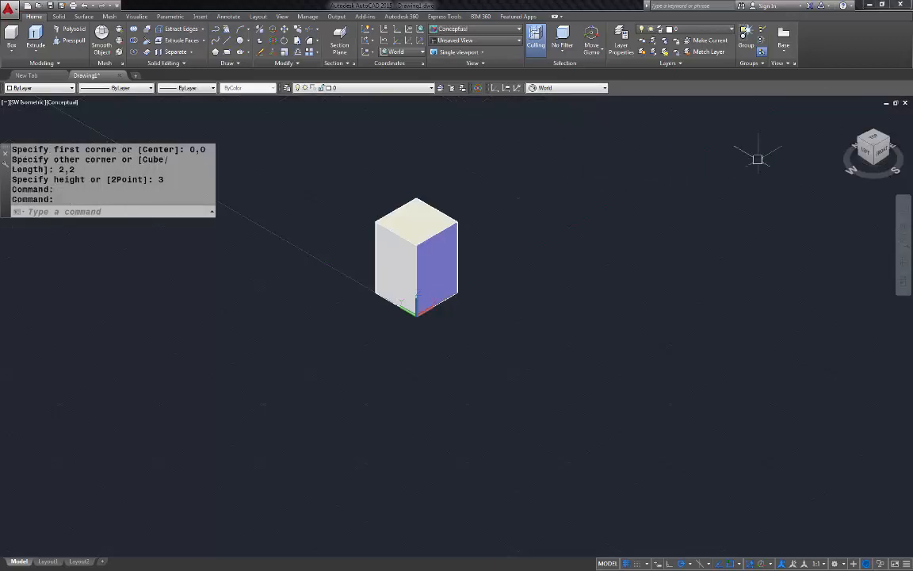
View the box from the southeast isometric direction and orbit around it to examine its faces.
left_click(893, 145)
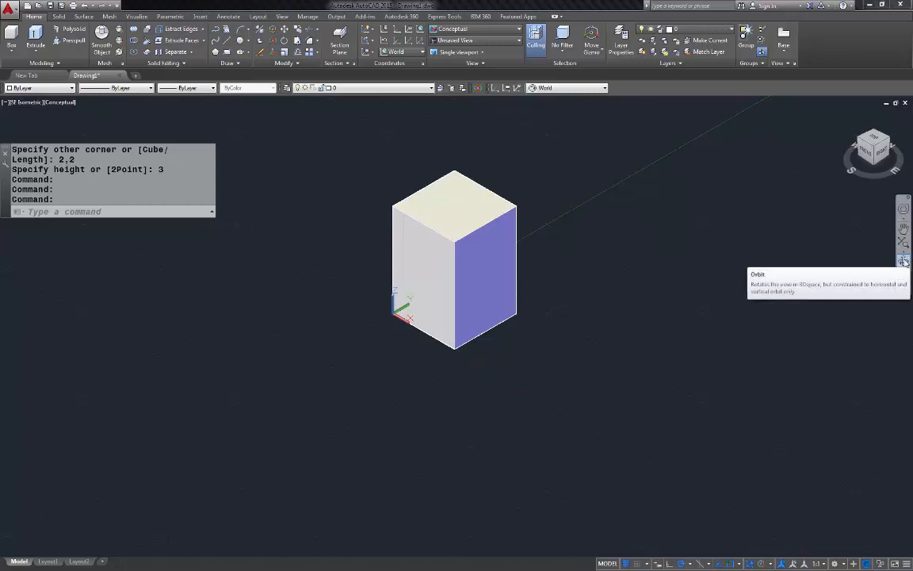
left_click(904, 261)
mouse_move(559, 277)
left_mouse_down()
mouse_move(595, 214)
mouse_move(556, 186)
mouse_move(483, 229)
mouse_move(467, 275)
mouse_move(532, 214)
mouse_move(554, 172)
mouse_move(628, 194)
mouse_move(638, 231)
mouse_move(622, 247)
mouse_move(522, 253)
mouse_move(578, 293)
mouse_move(622, 257)
mouse_move(596, 193)
mouse_move(591, 250)
mouse_move(668, 228)
mouse_move(708, 229)
mouse_move(702, 254)
mouse_move(779, 212)
left_mouse_up()
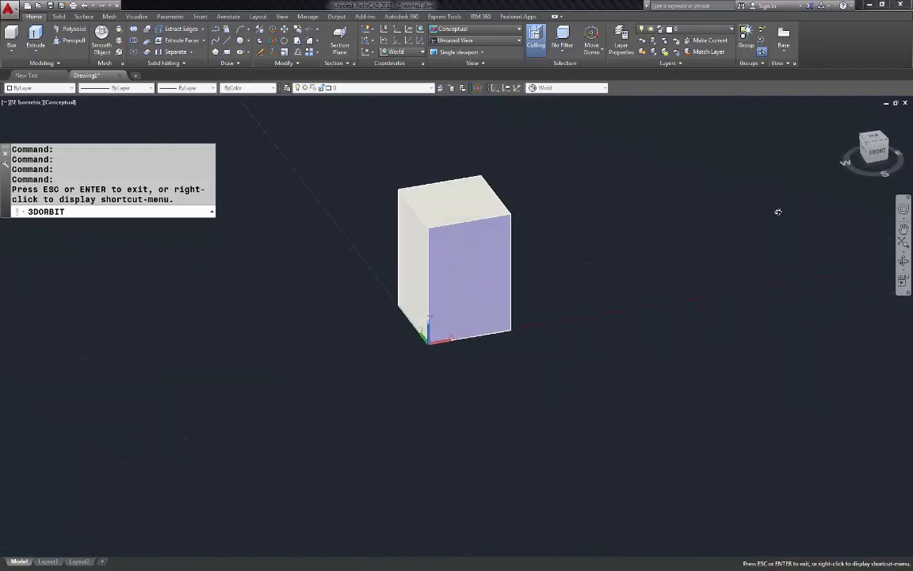
key("Escape")
Return to the home view and set the view projection to Parallel.
left_click(845, 112)
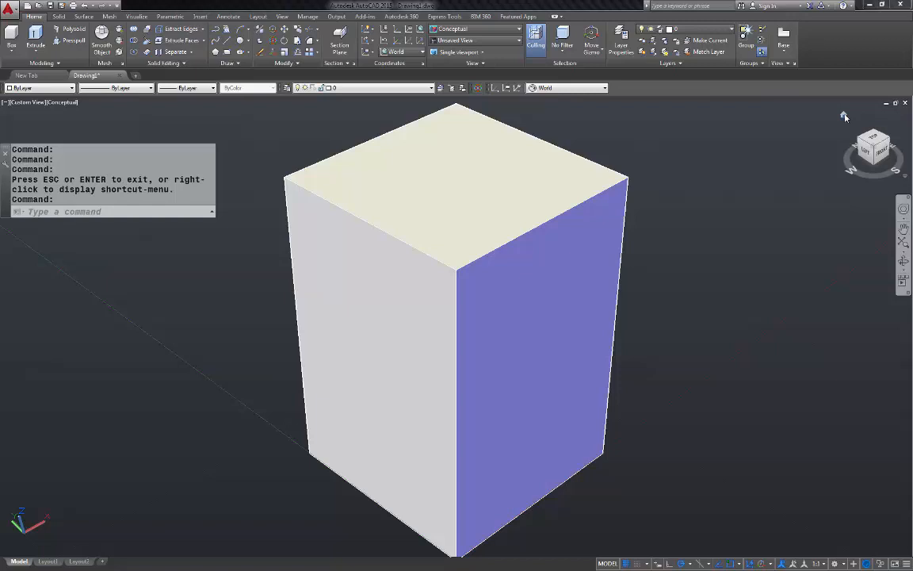
right_click(846, 117)
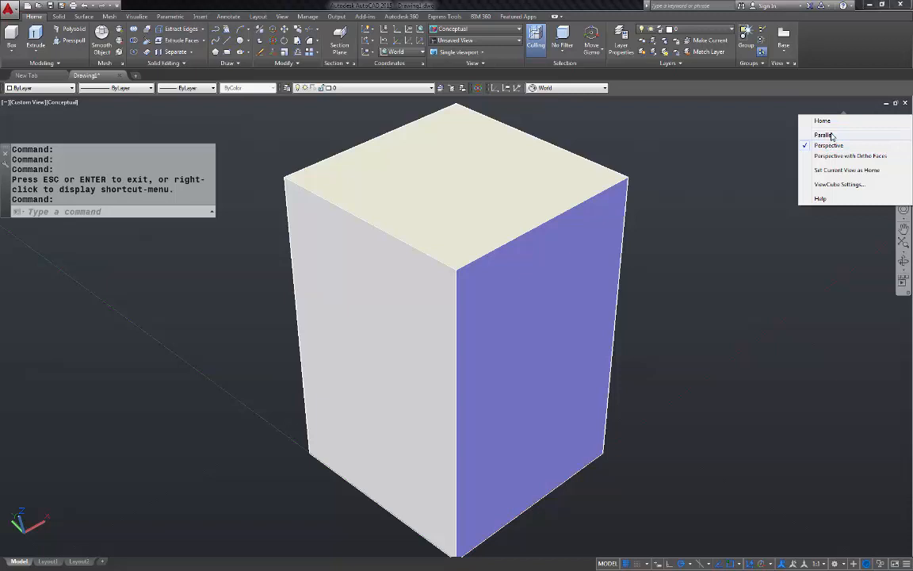
left_click(823, 135)
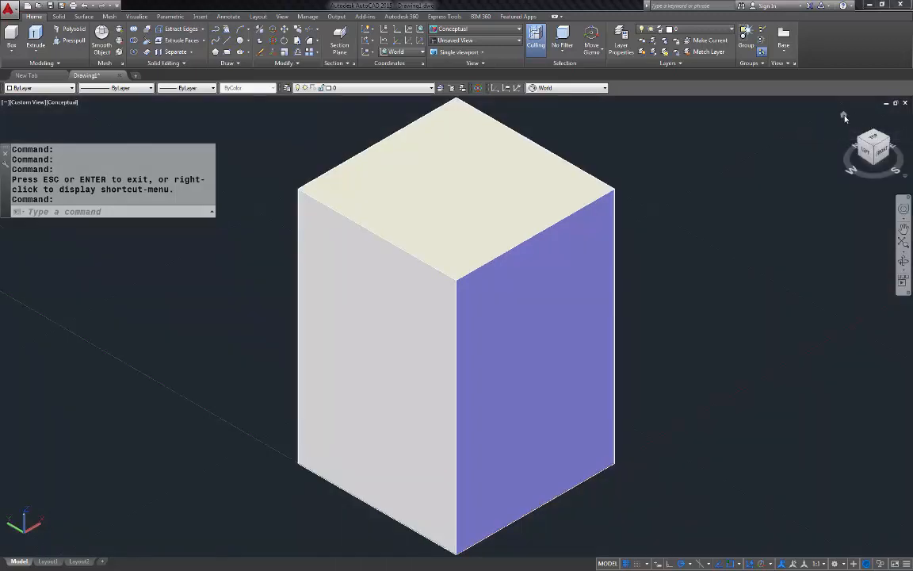
Set the current isometric view of the box as the home view.
left_click(844, 116)
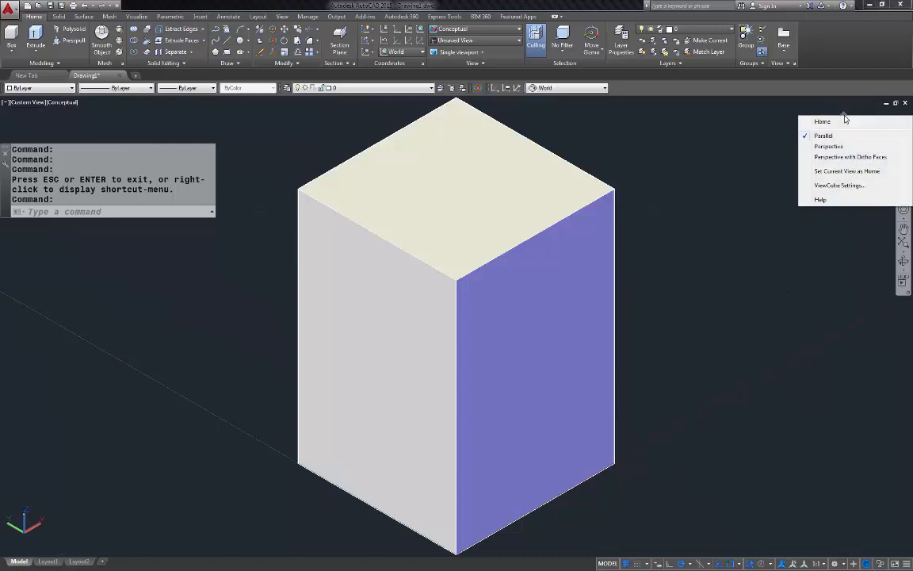
left_click(824, 172)
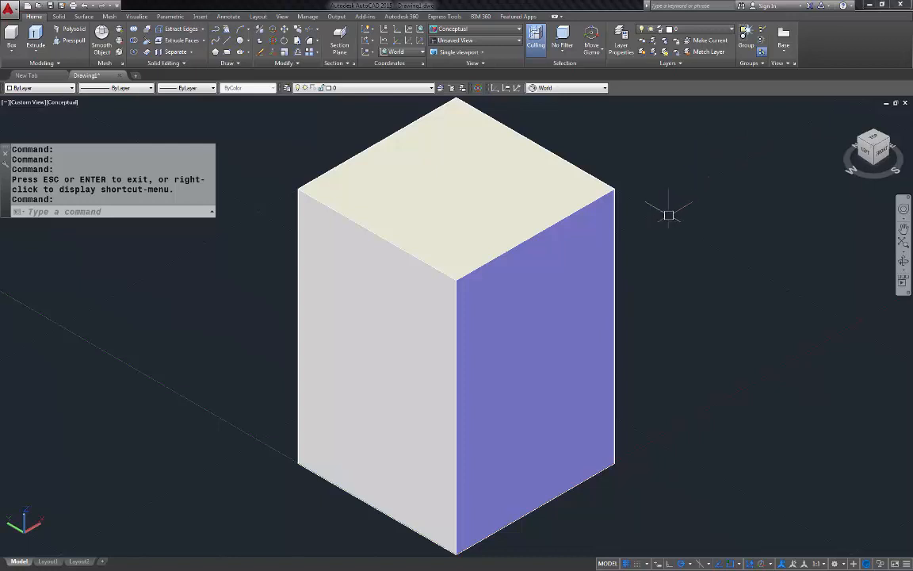
scroll(670, 214, "down", 3)
scroll(670, 214, "up", 1)
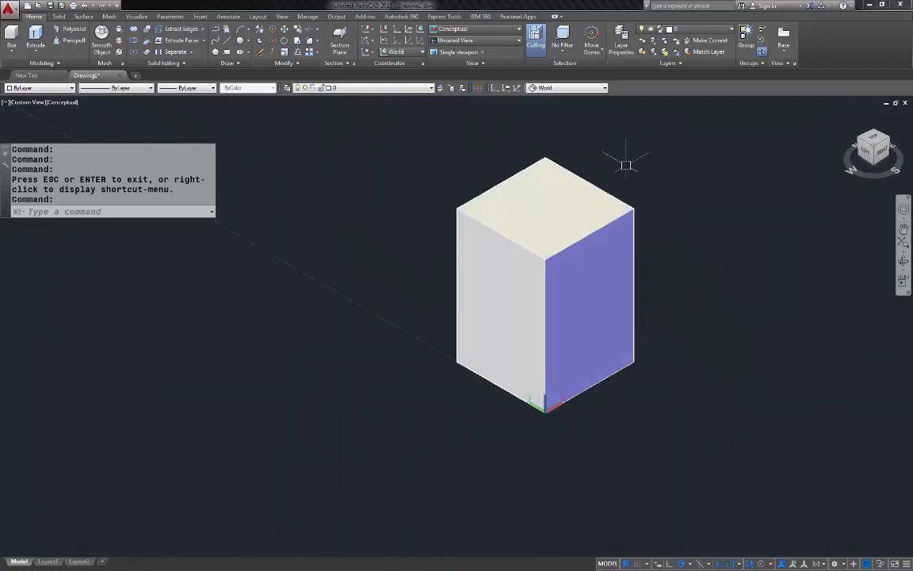
scroll(444, 175, "down", 2)
scroll(432, 214, "down", 2)
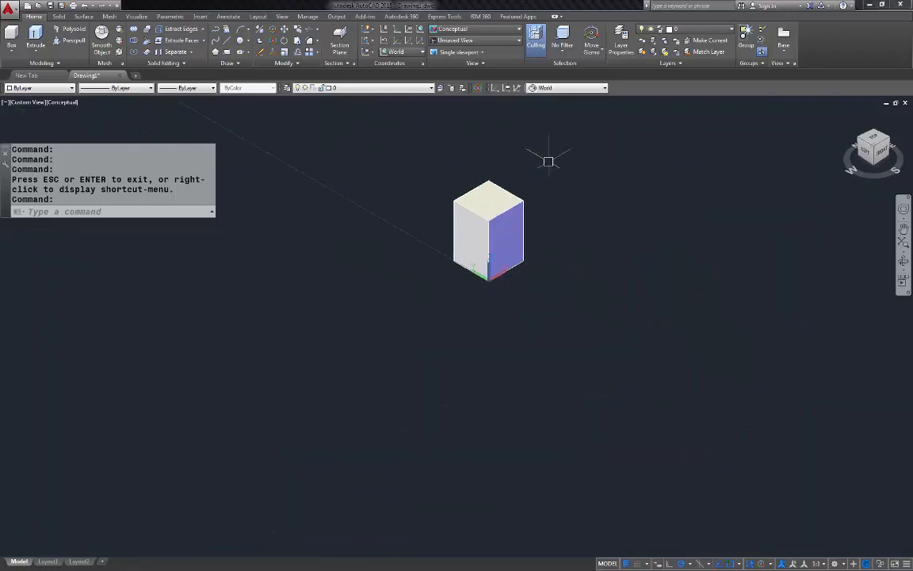
scroll(546, 158, "up", 1)
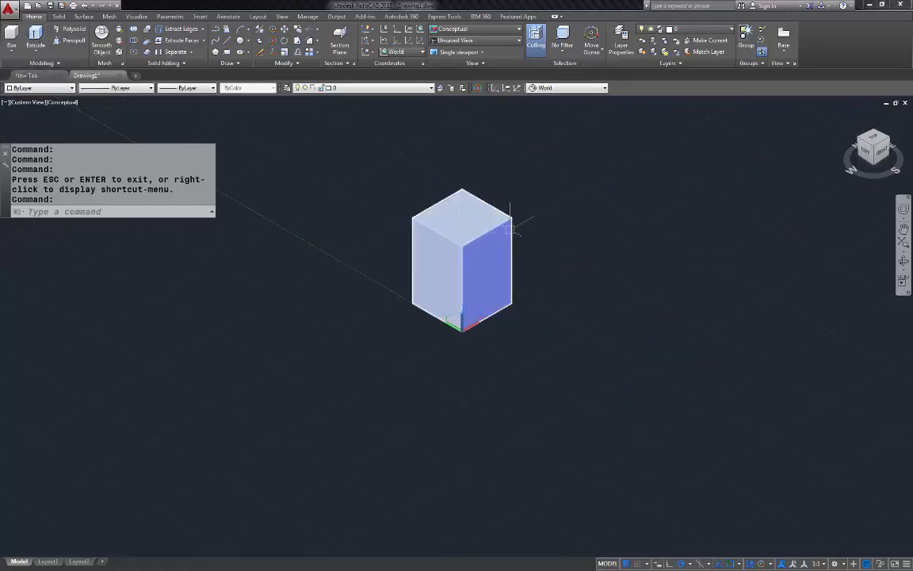
left_click(36, 52)
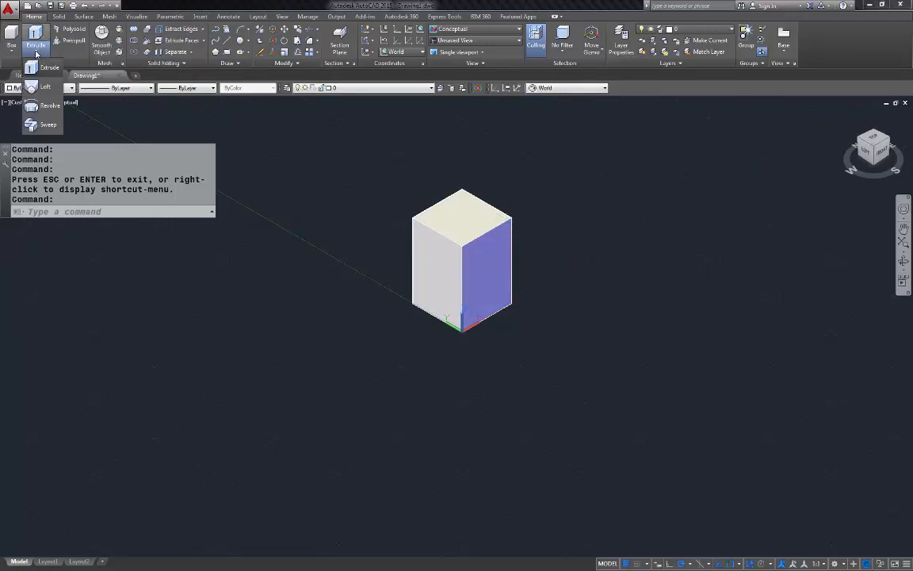
left_click(43, 68)
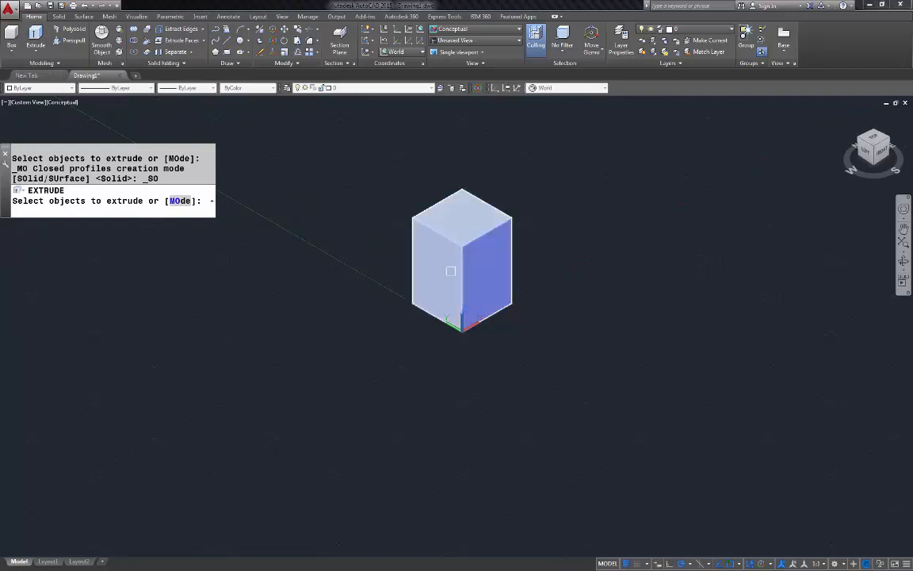
left_click(492, 269)
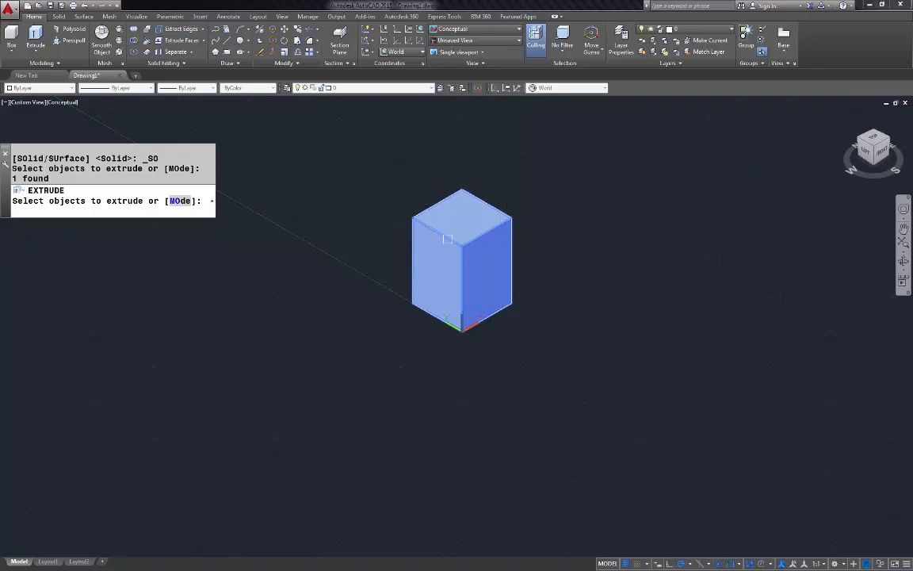
key("Escape")
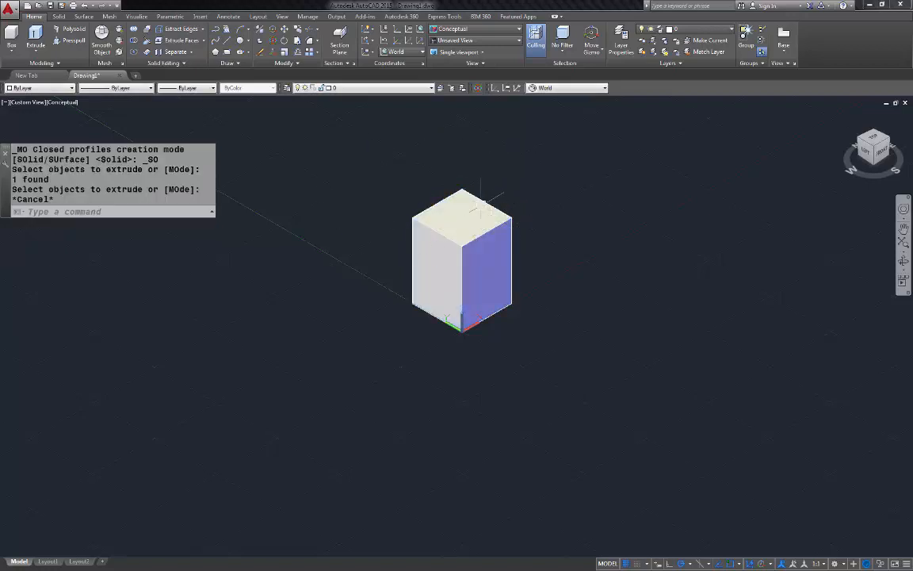
Draw a six-sided polygon on the ground plane beside the box, inscribed in a circle of radius 3.
scroll(262, 222, "down", 2)
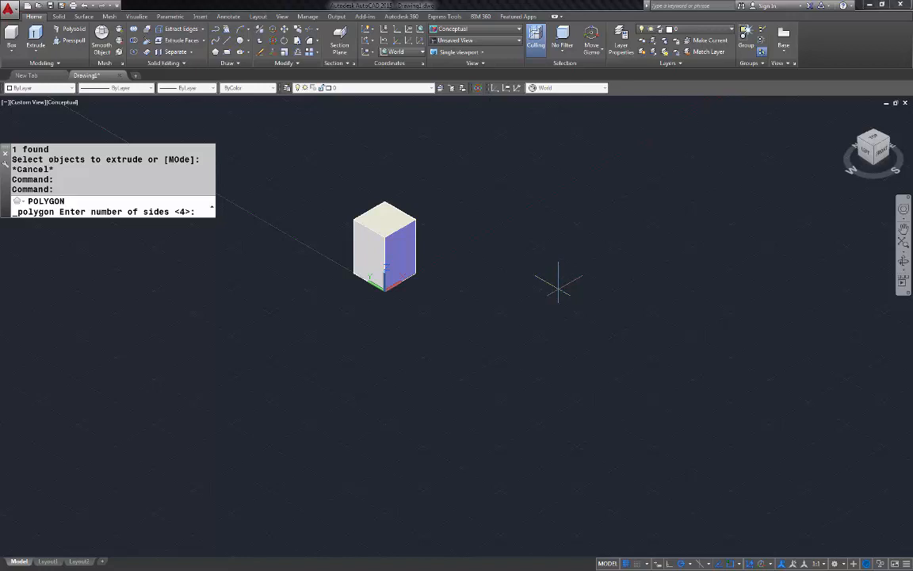
type("6")
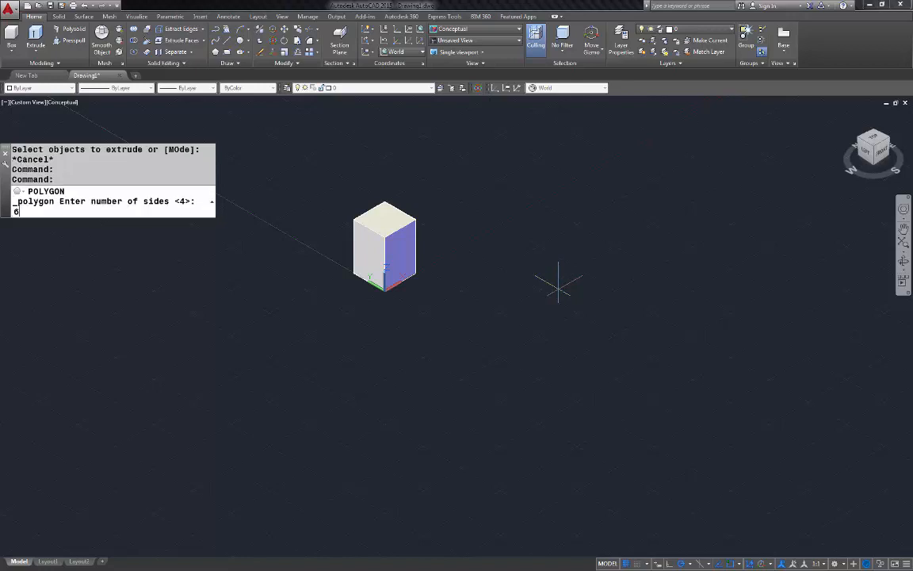
key("Return")
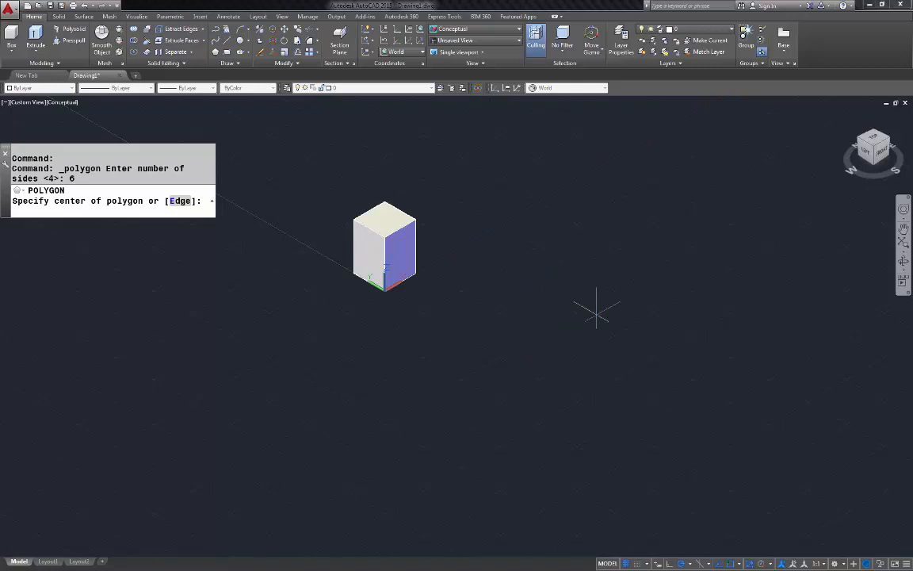
left_click(552, 324)
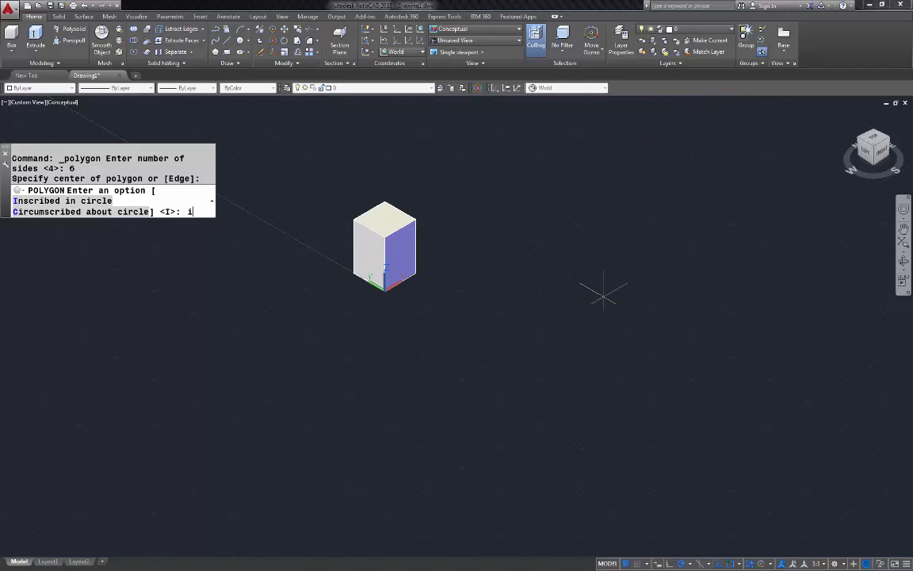
key("Return")
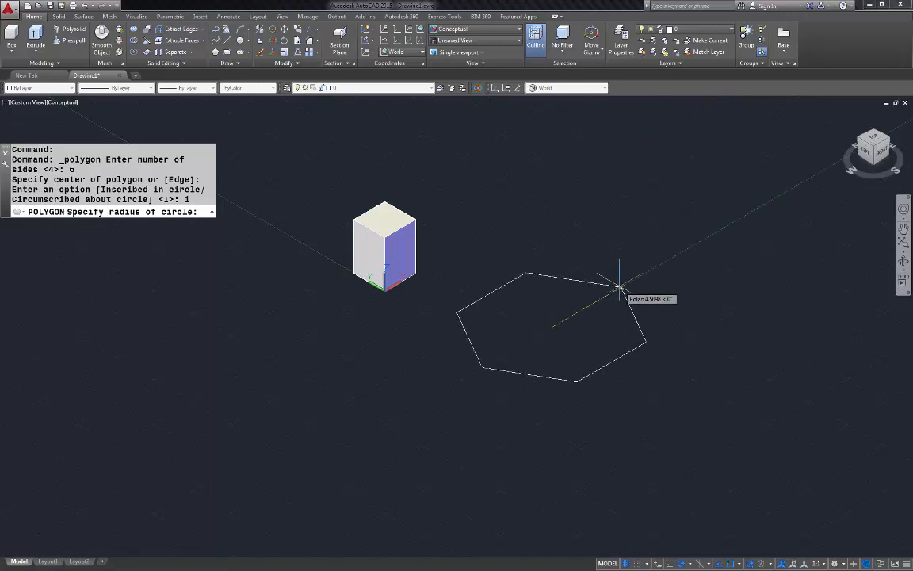
type("3")
key("Return")
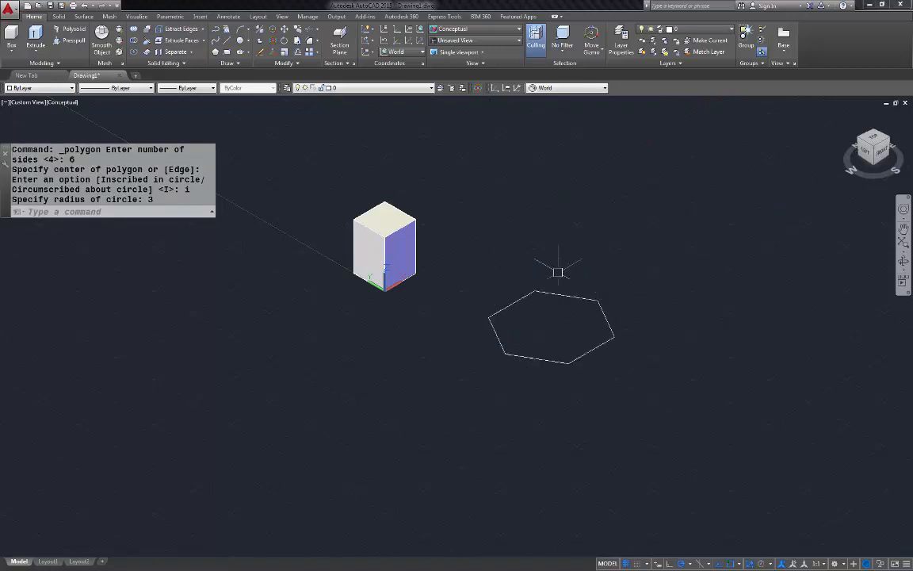
Copy the hexagon once along the X direction, placing the copy clear of the original.
left_click(583, 299)
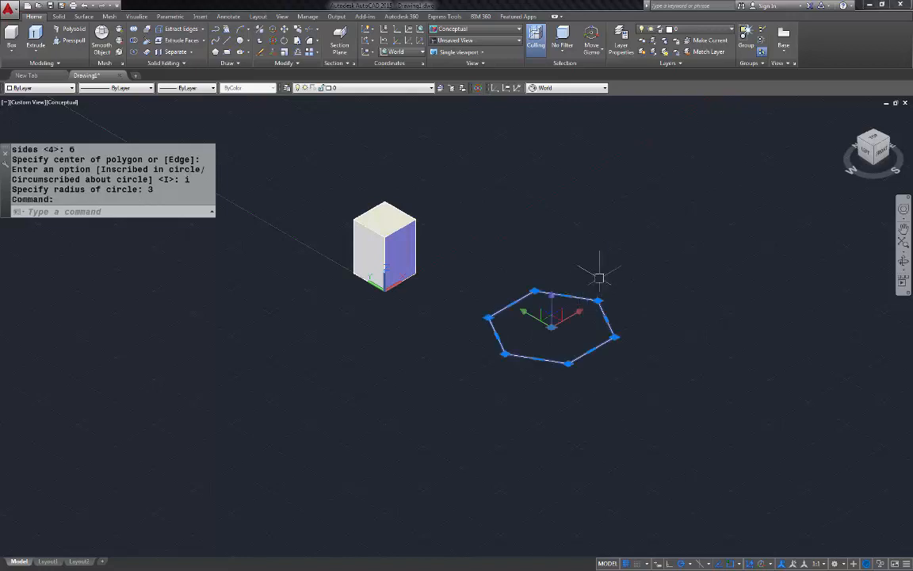
key("Escape")
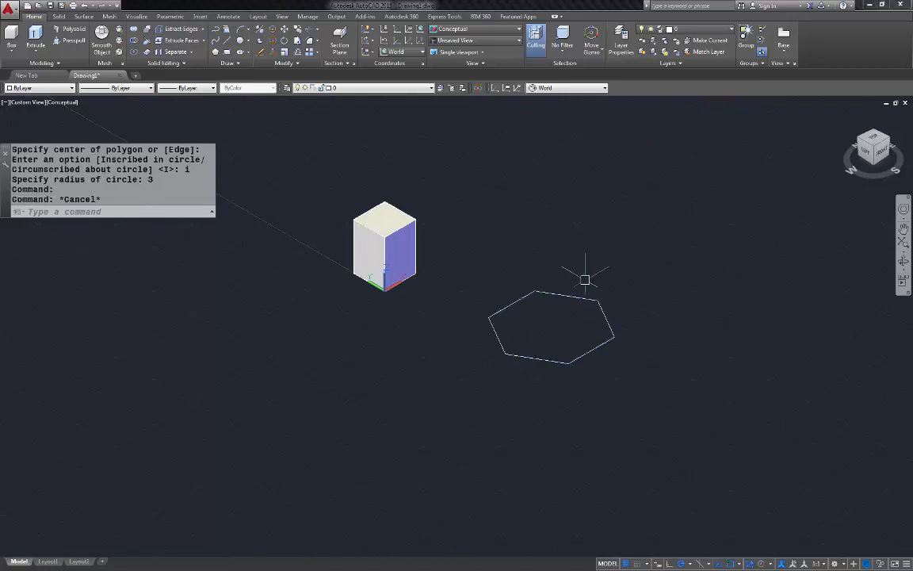
left_click(565, 293)
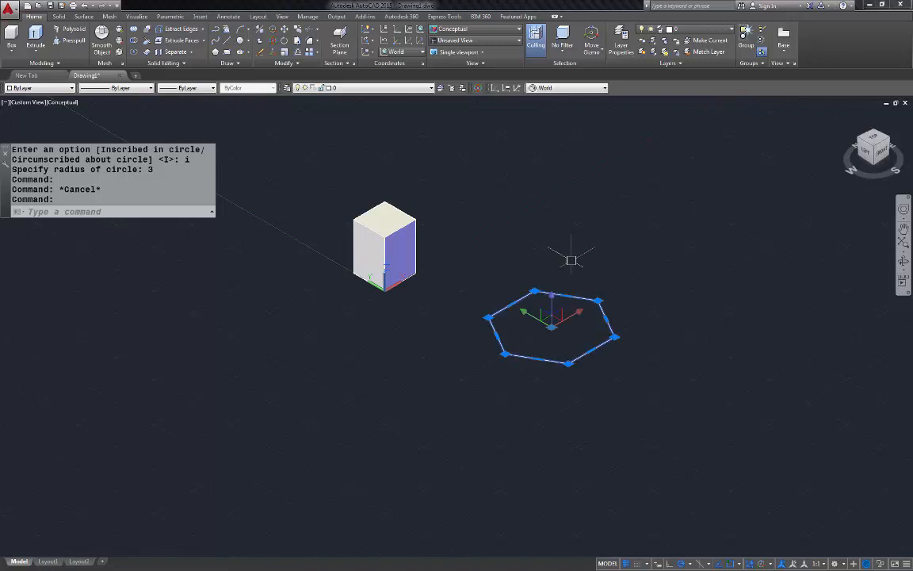
type("c")
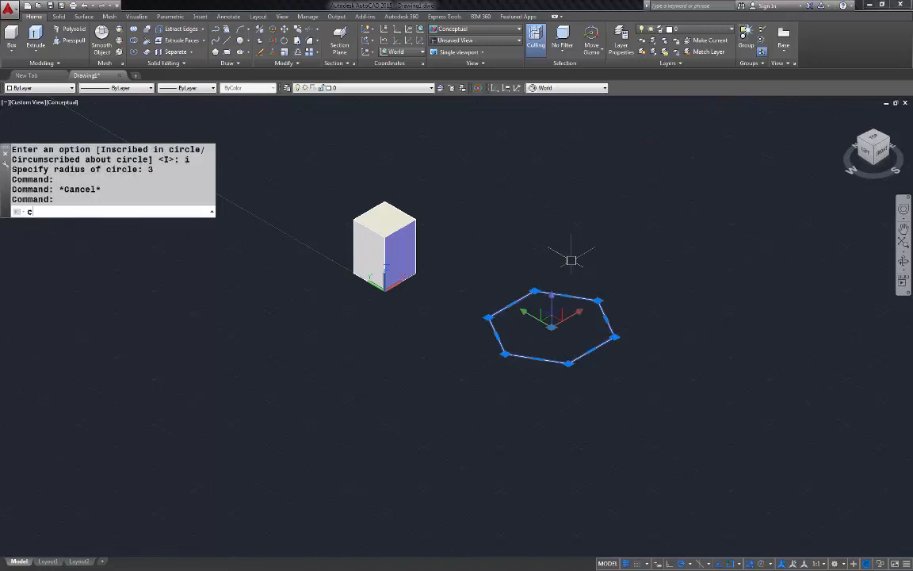
type("o")
key("Return")
left_click(516, 280)
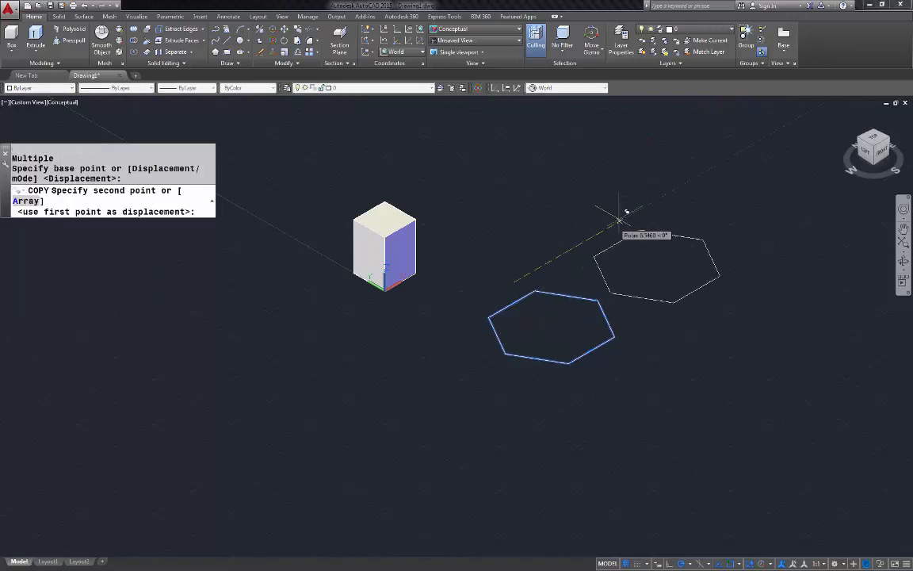
left_click(684, 185)
key("Escape")
Extrude the original hexagon nearest the box into a solid with a height of 3.
scroll(587, 238, "down", 3)
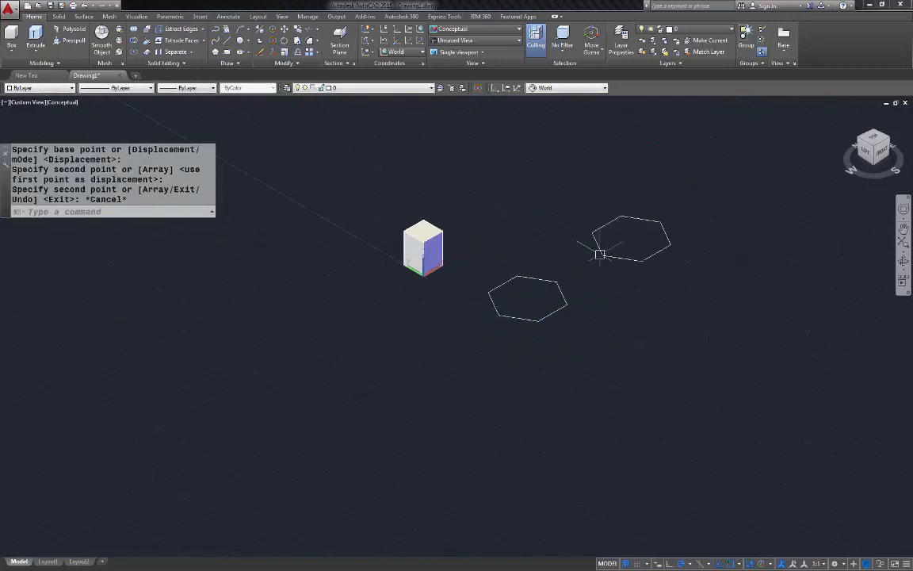
scroll(673, 222, "up", 2)
left_click(479, 303)
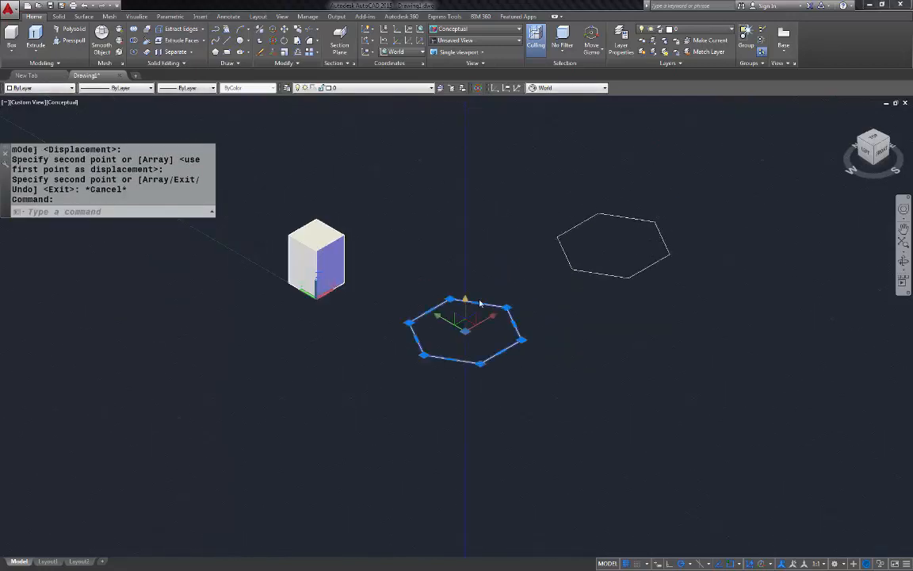
key("Escape")
key("Escape")
left_click(479, 301)
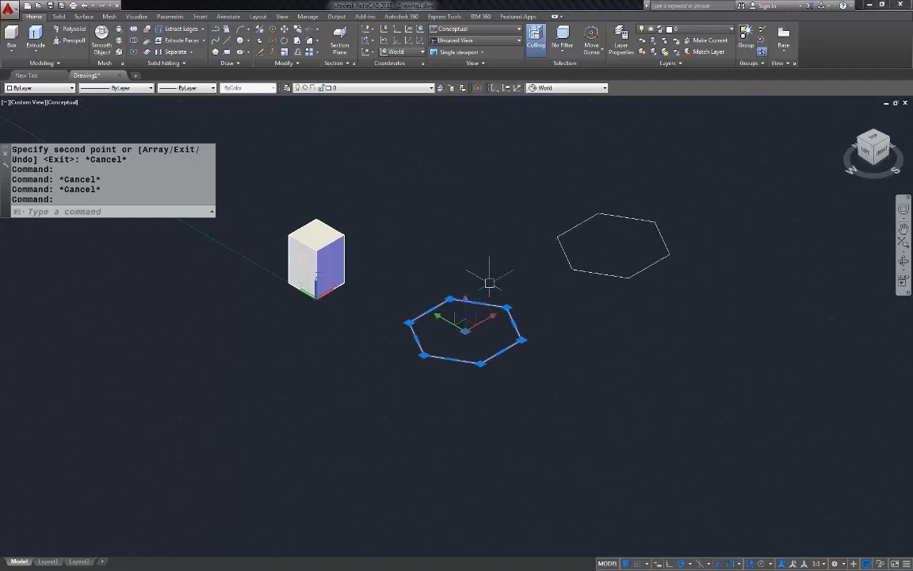
key("Escape")
left_click(36, 36)
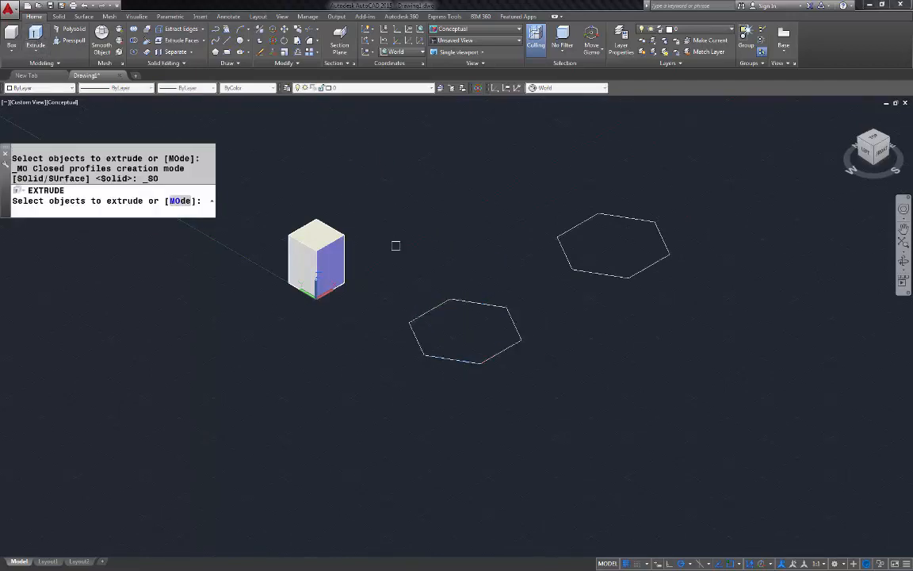
left_click(456, 301)
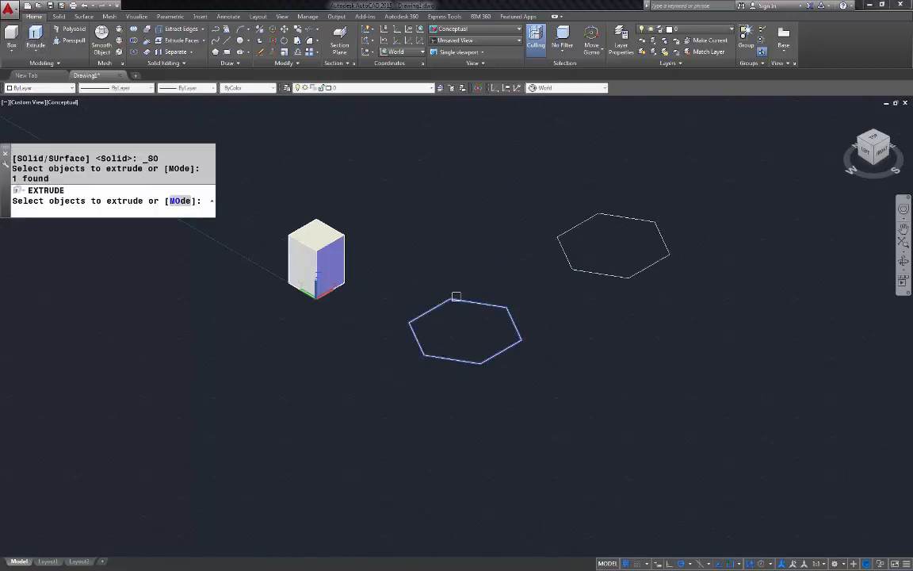
key("Return")
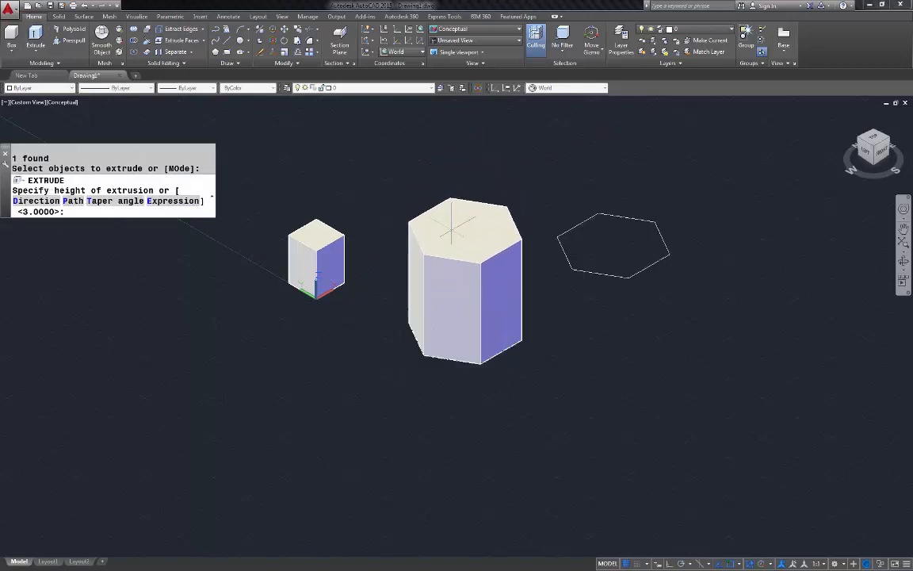
type("3")
key("Return")
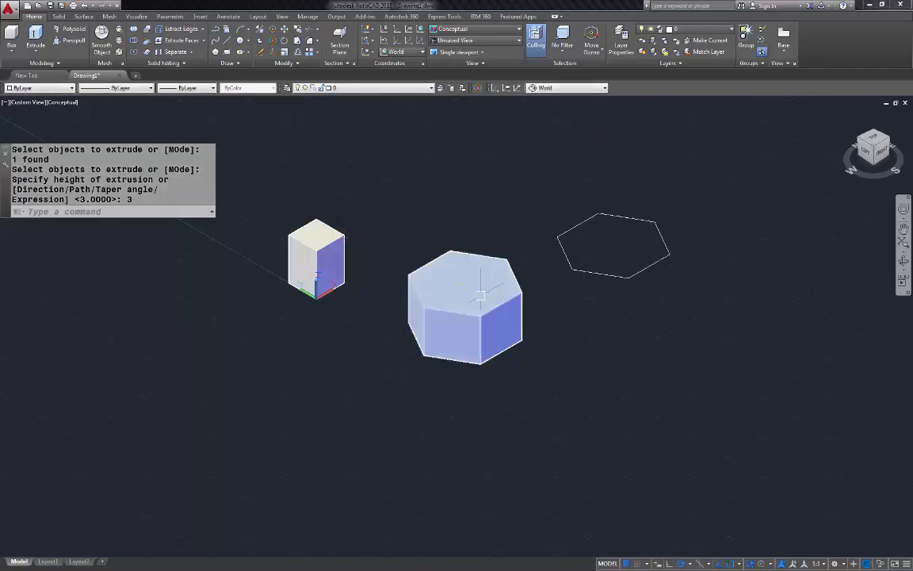
Explode the copied hexagon into separate line segments.
left_click(628, 214)
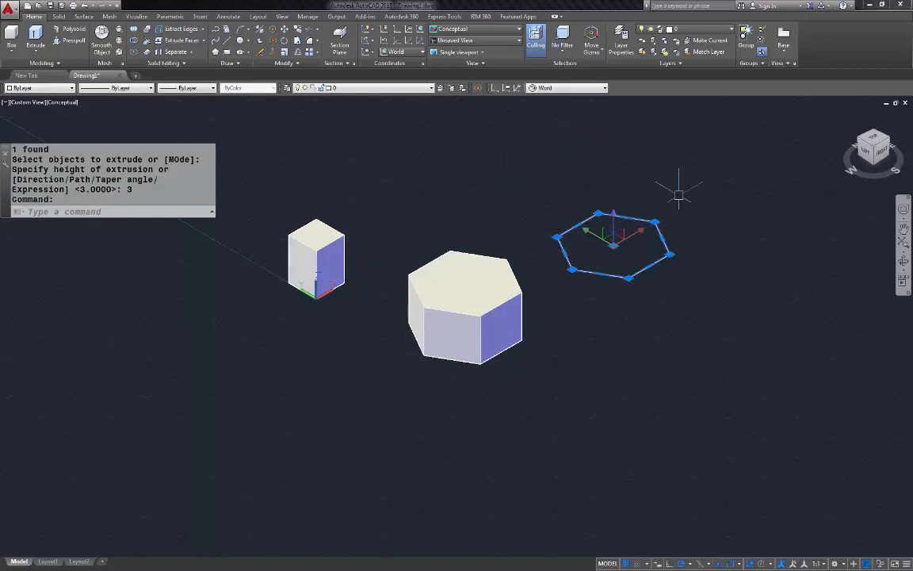
type("x")
key("Return")
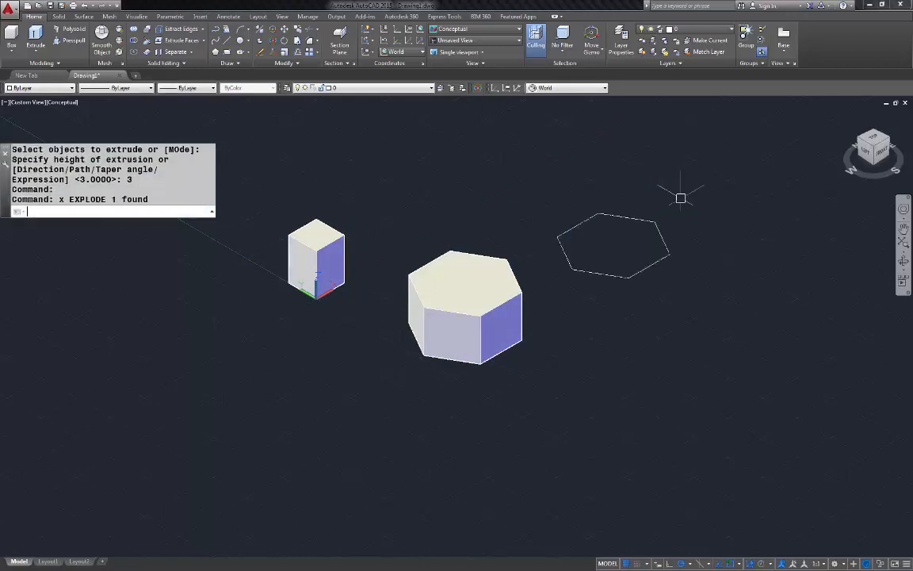
Extrude all six segments of the exploded hexagon upward together, picking a height somewhat taller than the solid hexagonal prism.
left_click(35, 36)
left_click_drag(730, 297, 586, 208)
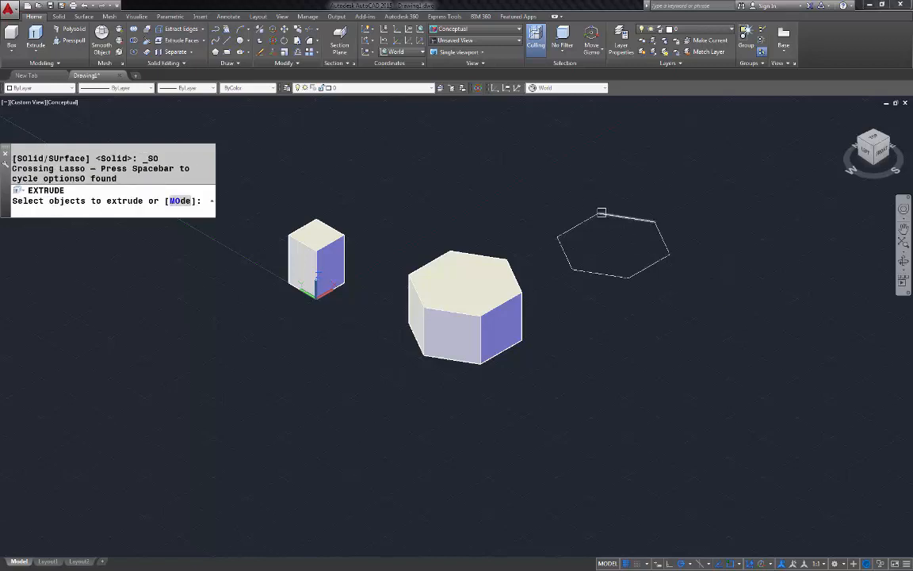
left_click(693, 279)
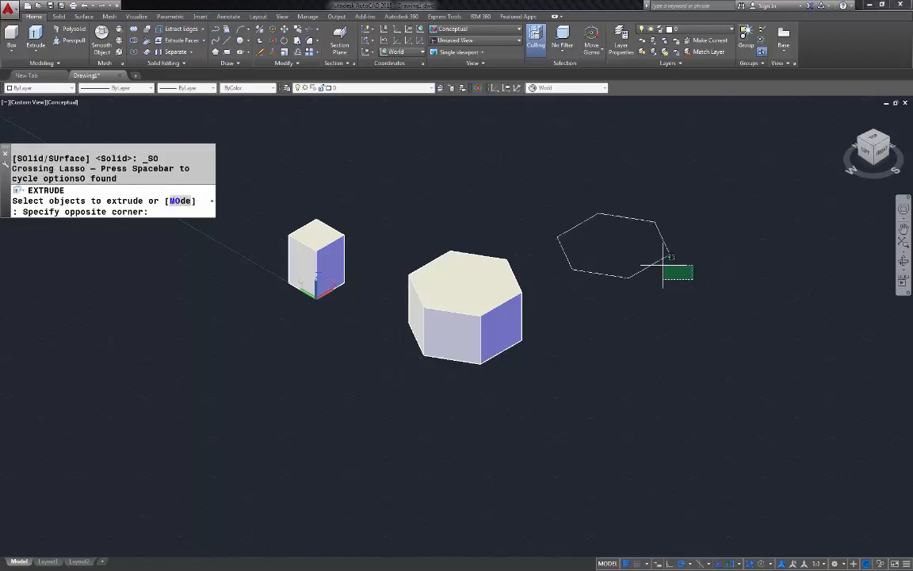
left_click(486, 165)
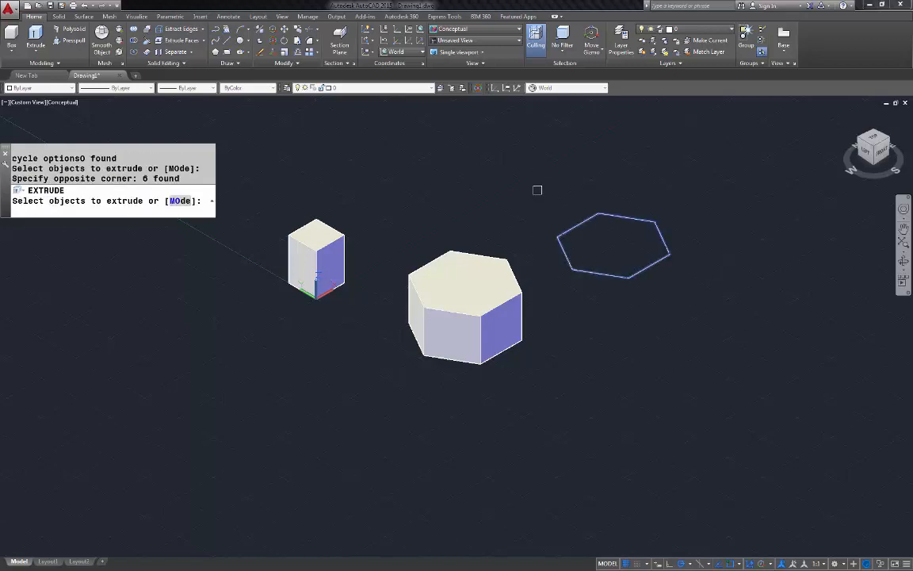
key("Return")
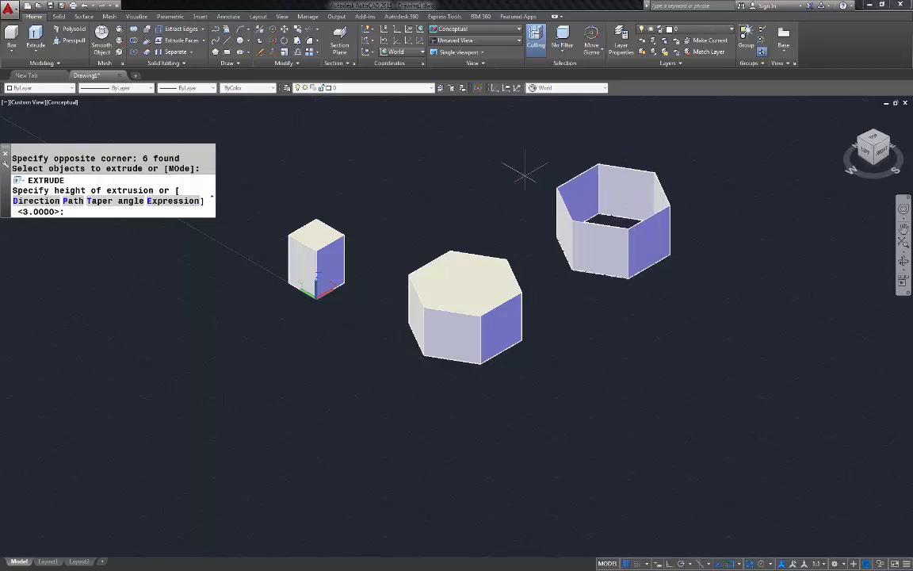
left_click(522, 144)
scroll(590, 230, "up", 5)
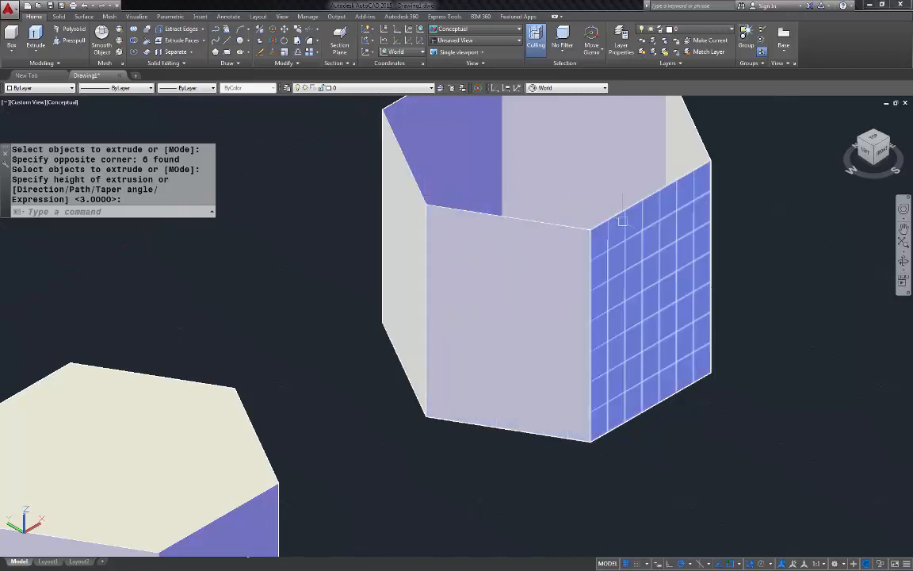
scroll(622, 220, "down", 2)
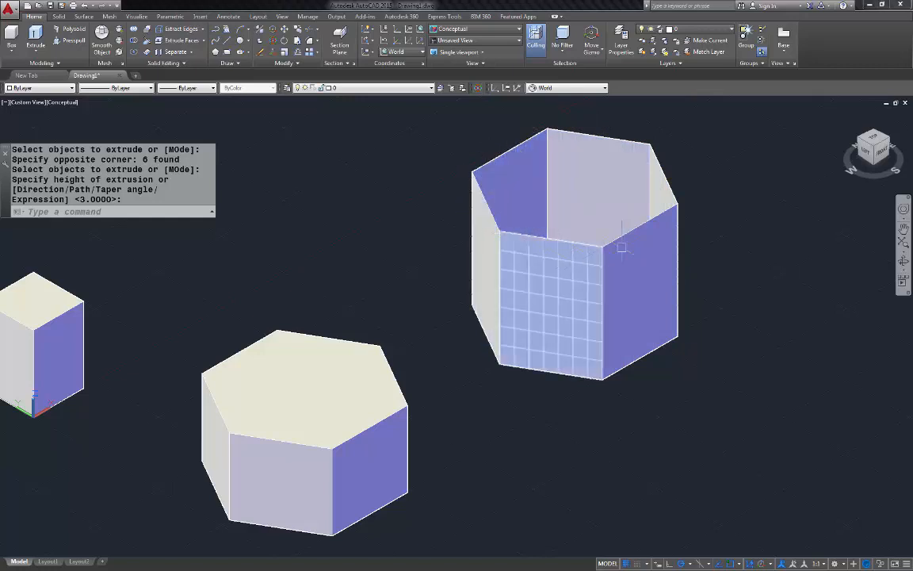
Erase every piece of the hollow hexagon made from the extruded segments.
scroll(622, 248, "down", 5)
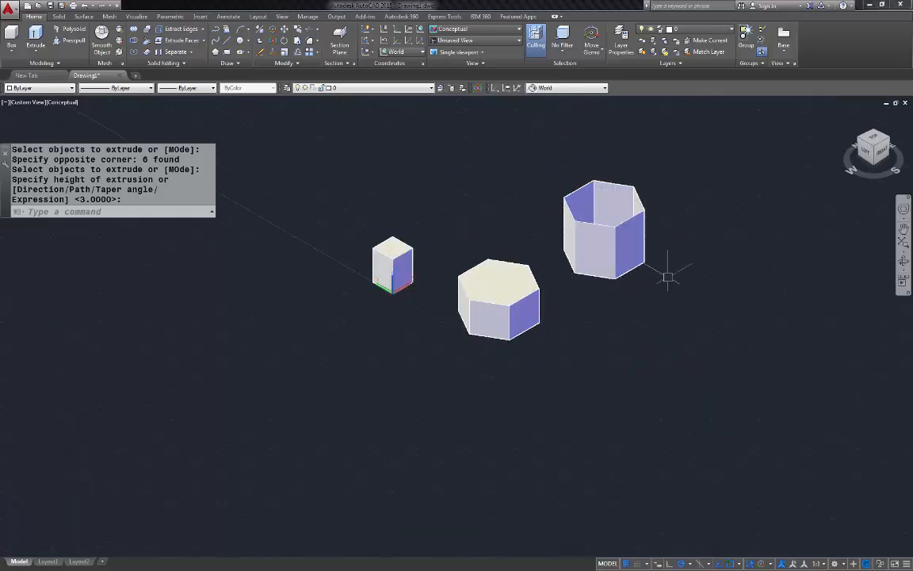
key("Escape")
left_click(675, 302)
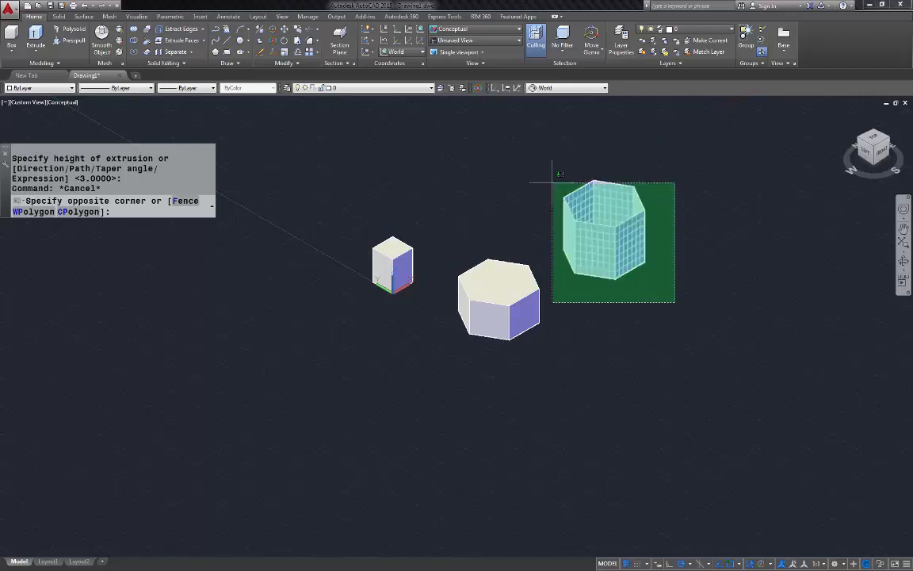
left_click(547, 180)
key("Delete")
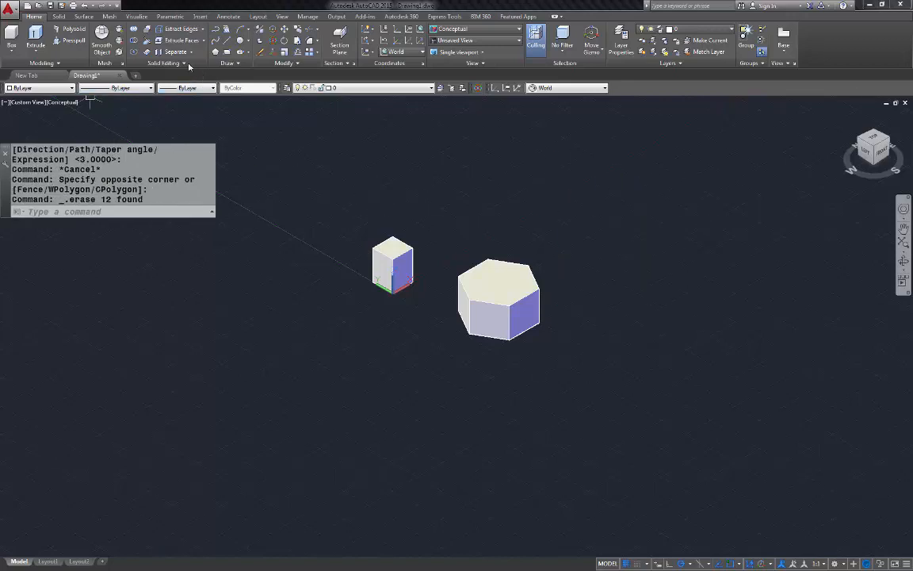
Create a solid cylinder beyond the hexagonal prism, with a base radius of about 2 and a height of about 7.45.
left_click(11, 52)
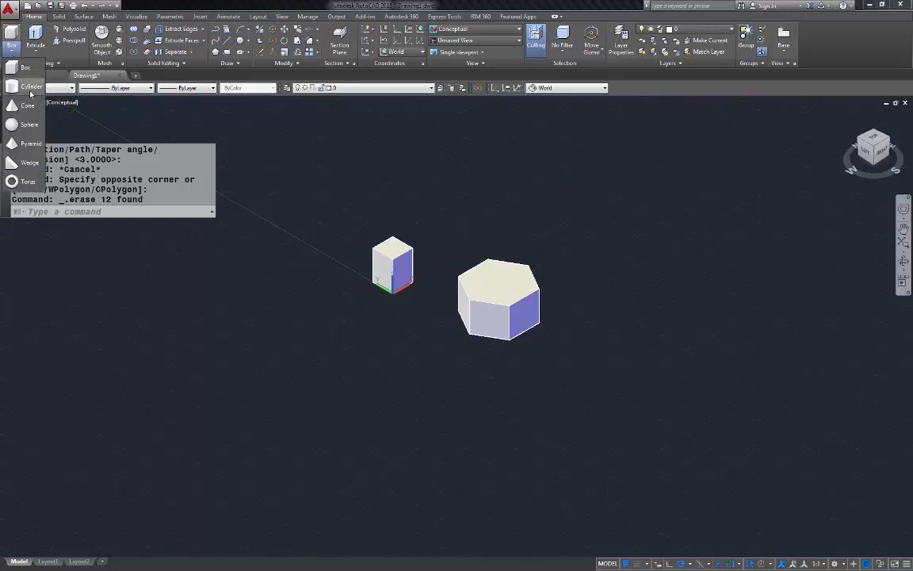
left_click(29, 90)
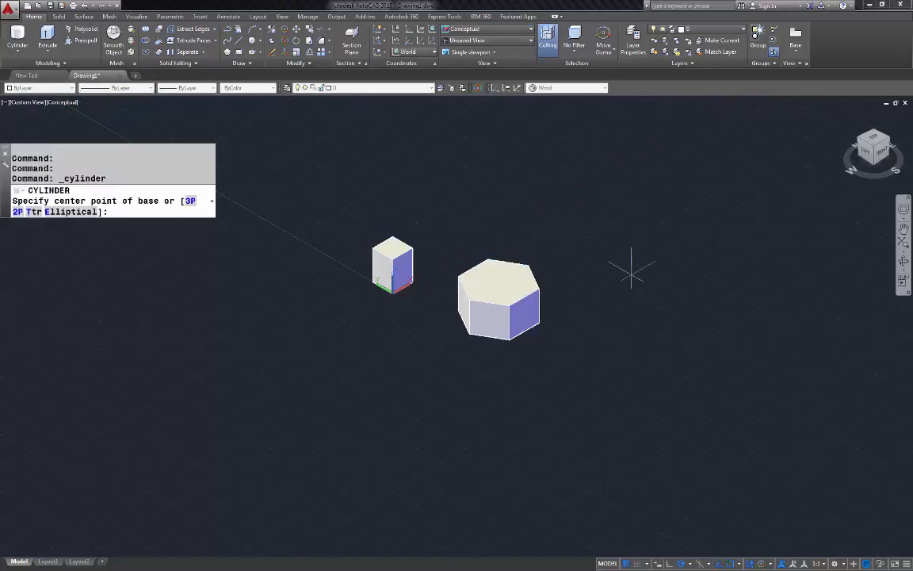
left_click(631, 273)
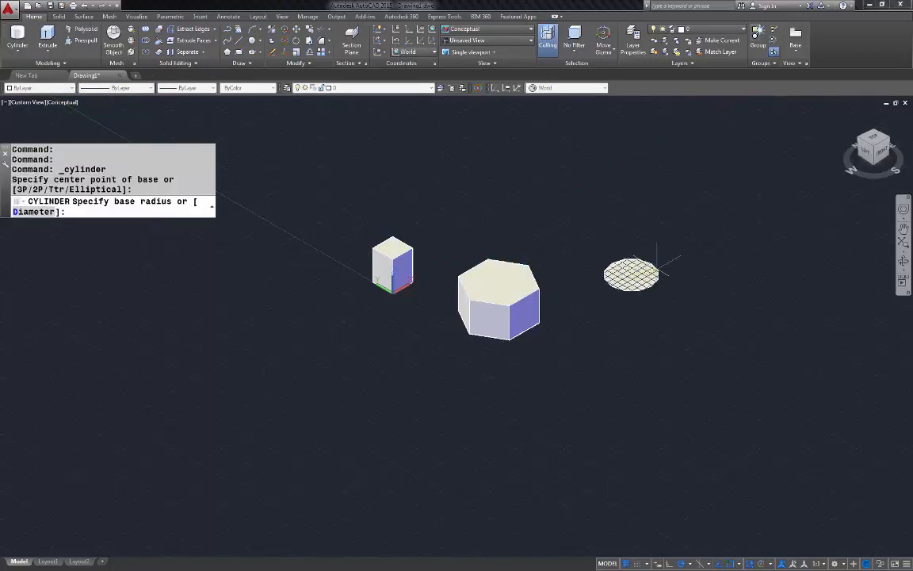
left_click(657, 272)
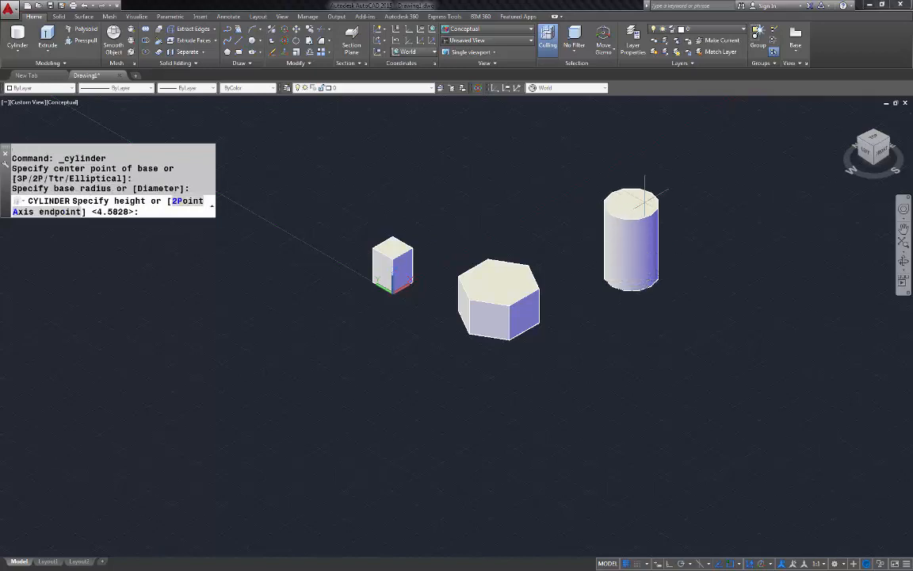
left_click(644, 181)
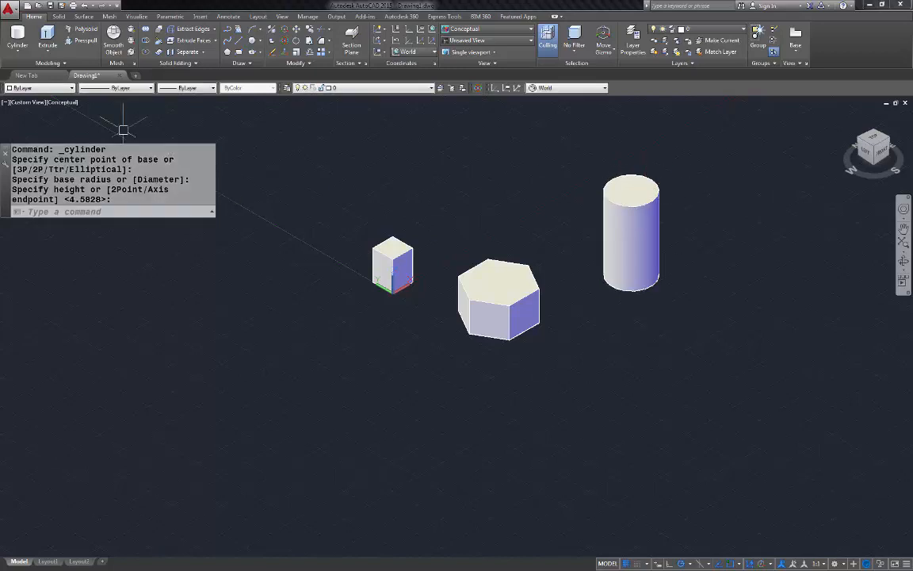
Create a solid cone in the empty area in front of the box, with a base radius of about 1.97 and height of about 5.81.
left_click(15, 48)
left_click(24, 111)
left_click(207, 386)
left_click(238, 366)
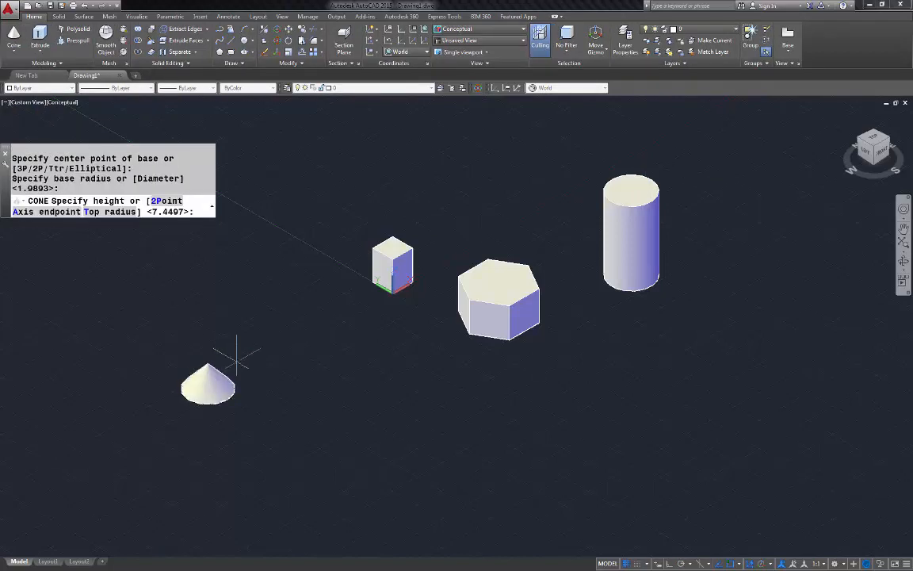
left_click(238, 321)
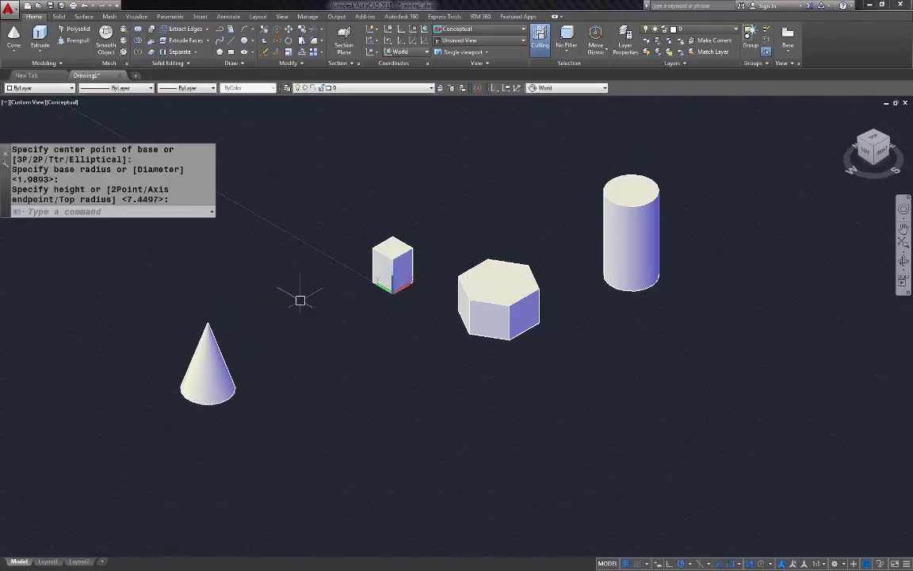
key("Escape")
Create a solid sphere between the cone and the hexagonal prism, with a radius of about 3.13.
left_click(15, 54)
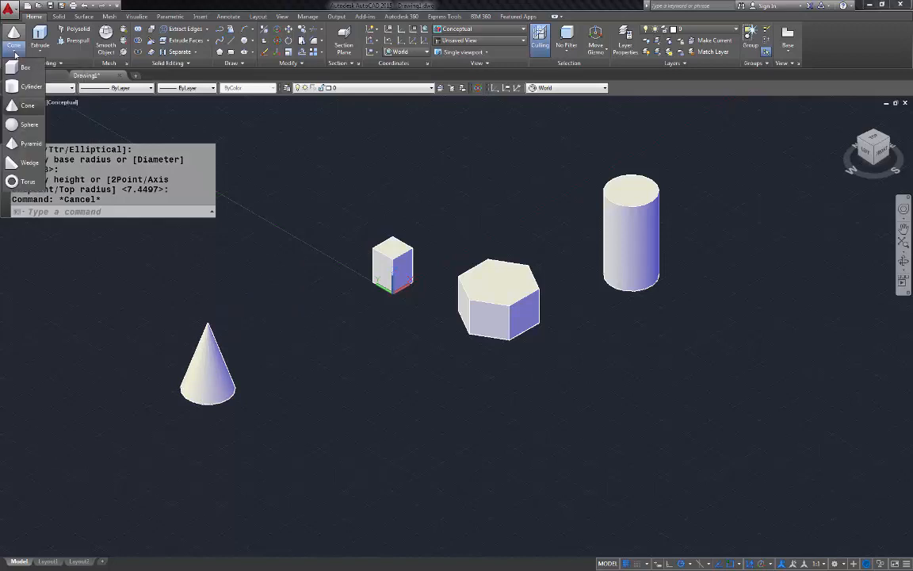
left_click(26, 125)
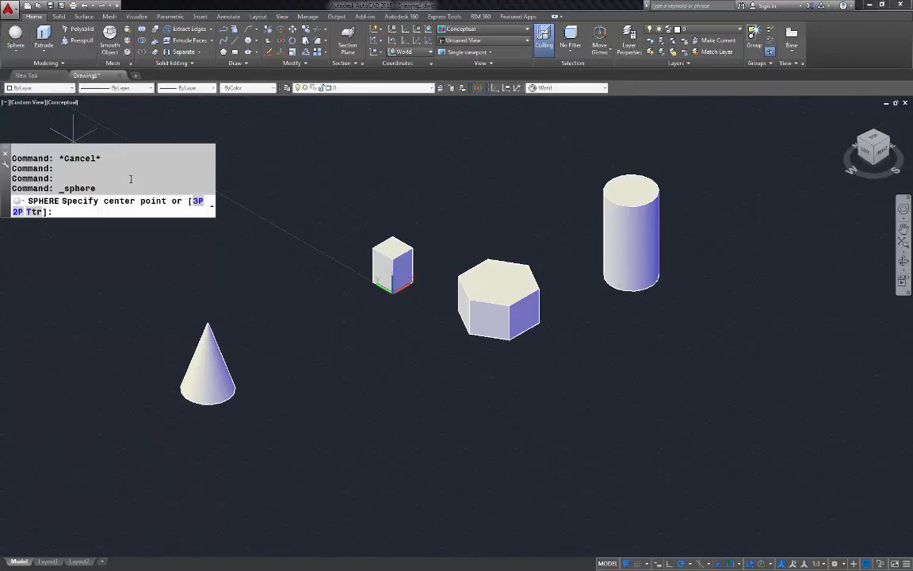
left_click(320, 364)
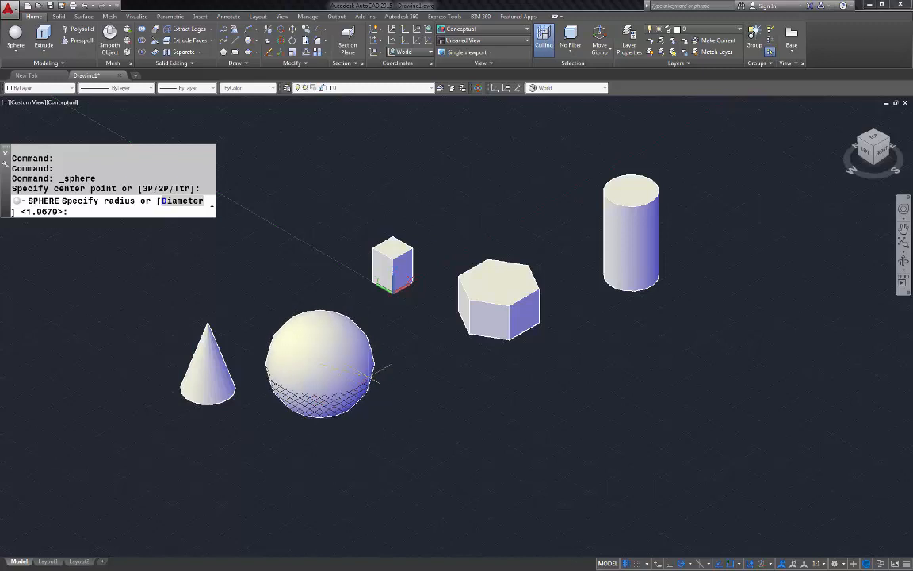
left_click(356, 378)
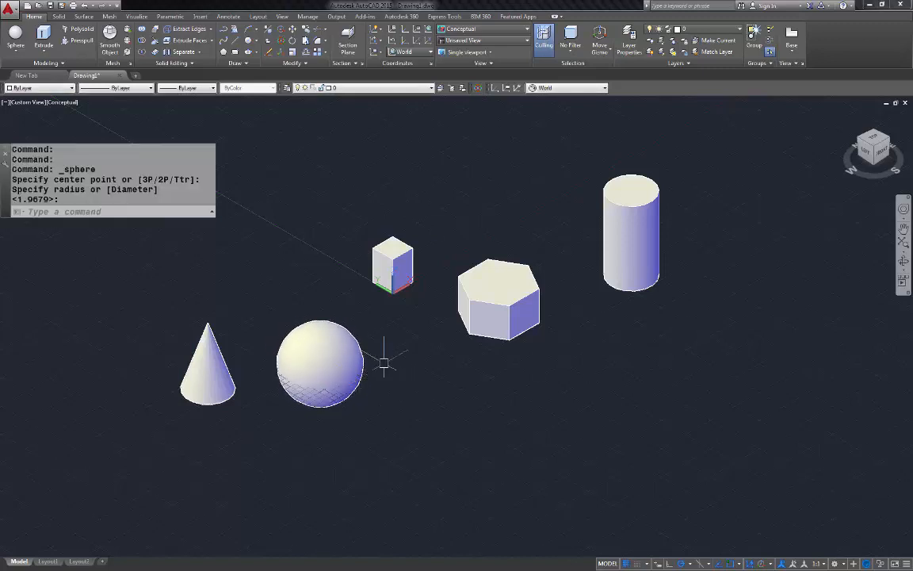
Inspect the editing grips of the sphere and the cone, clearing the selection after each.
left_click(335, 314)
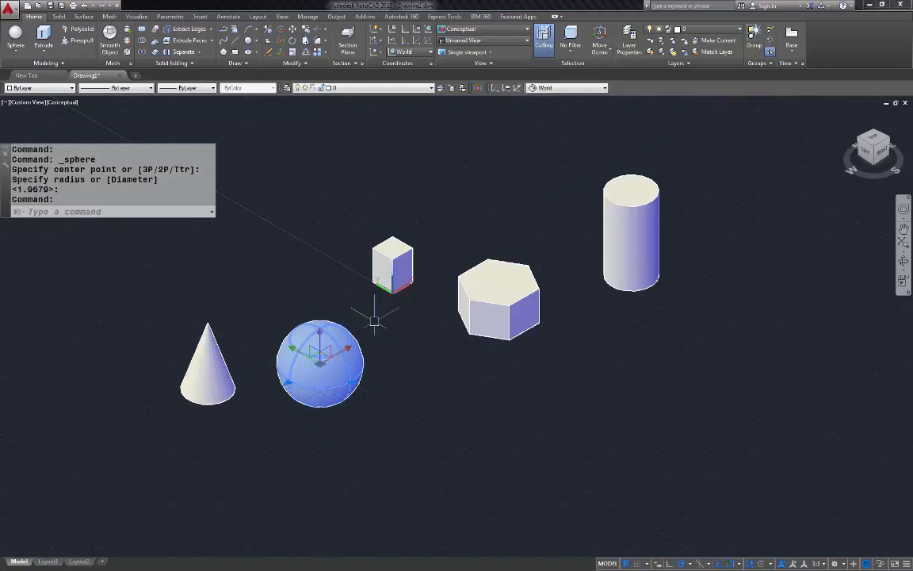
key("Escape")
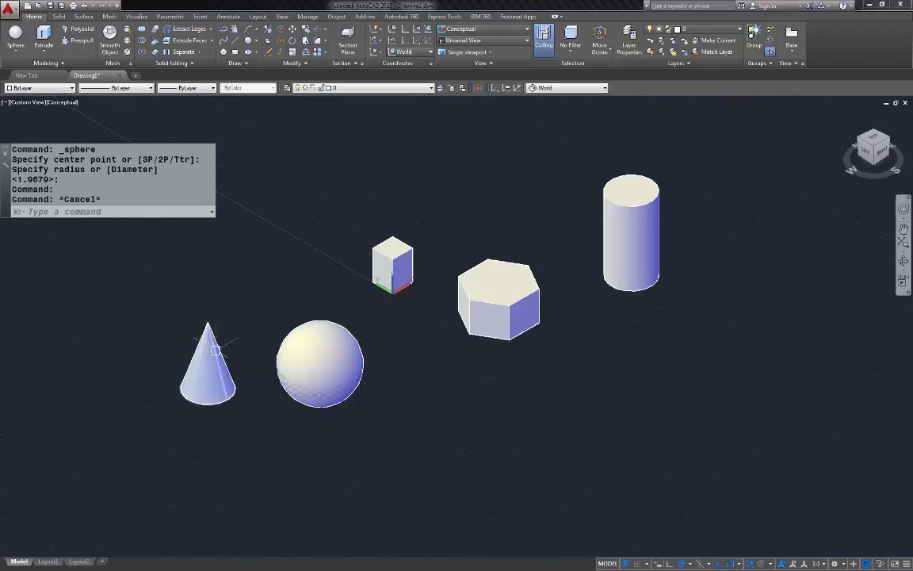
left_click(226, 353)
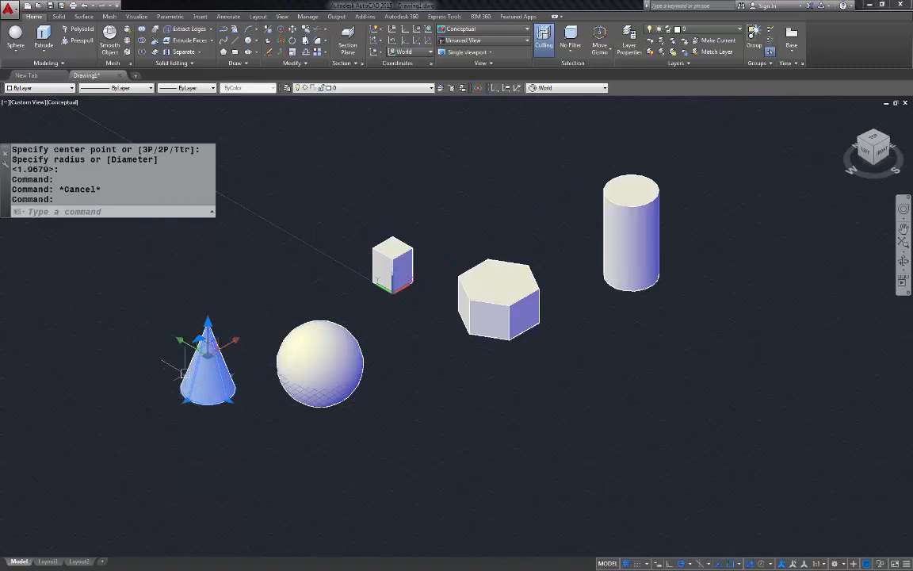
key("Escape")
Stretch the cylinder's height upward along Z by about 5.4 using its top grip.
left_click(621, 278)
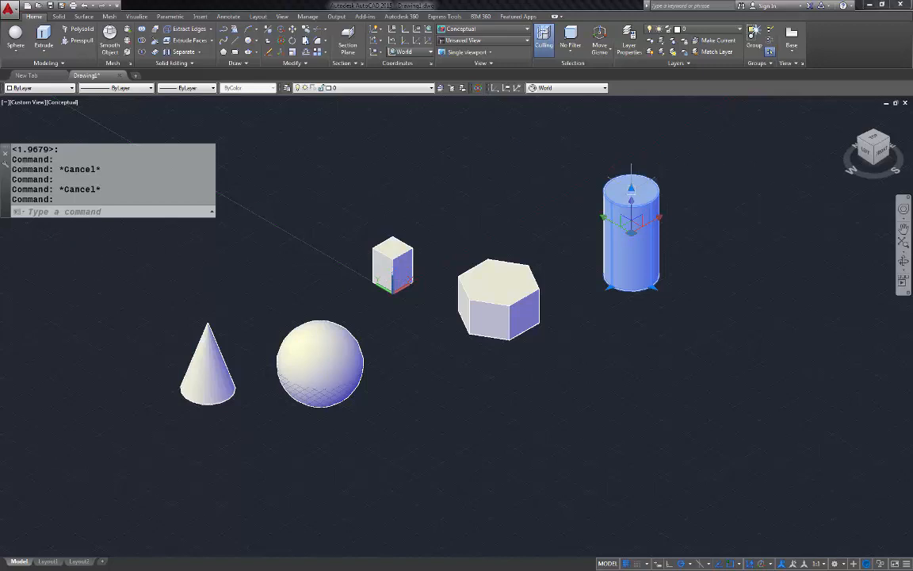
left_click(631, 188)
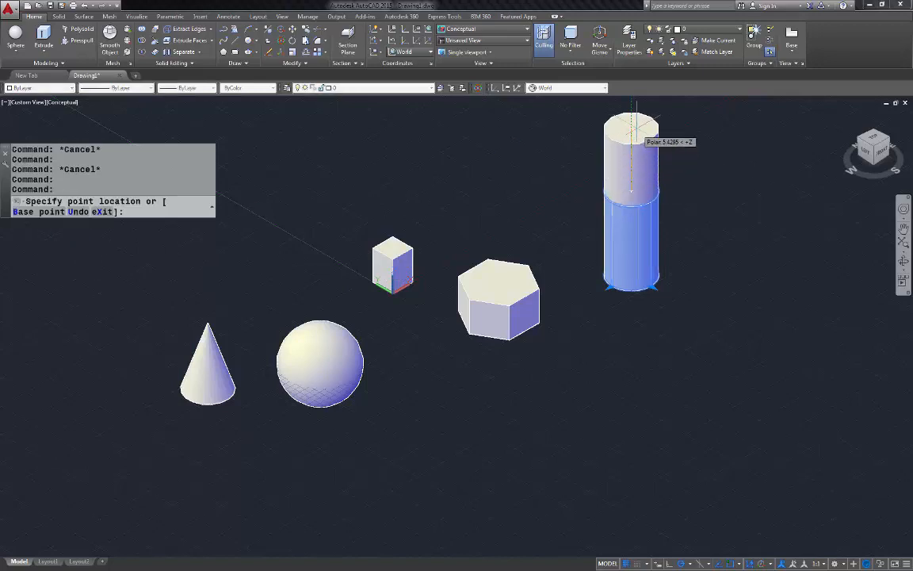
key("Escape")
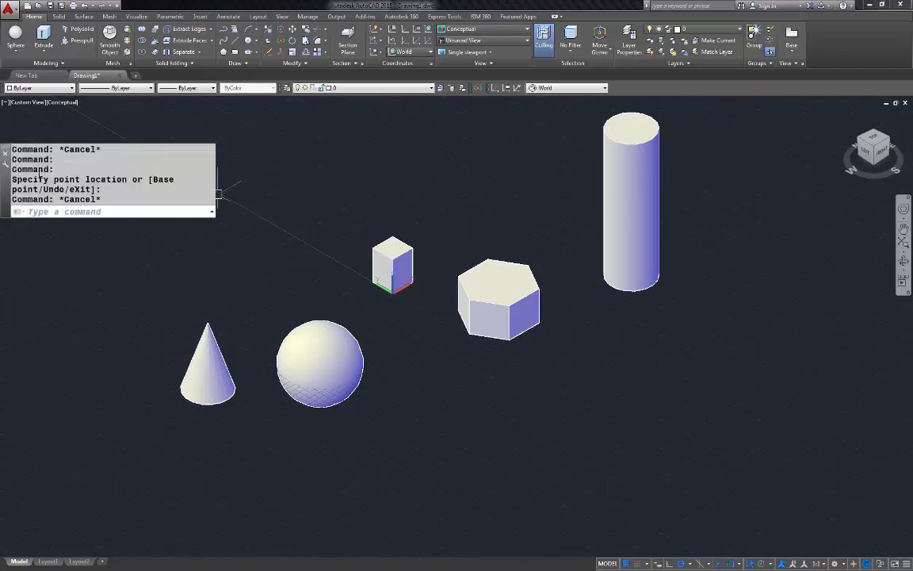
Create a four-sided pyramid in front of the cylinder with Ortho on, its apex pointing down about 11.45 below the base.
left_click(16, 51)
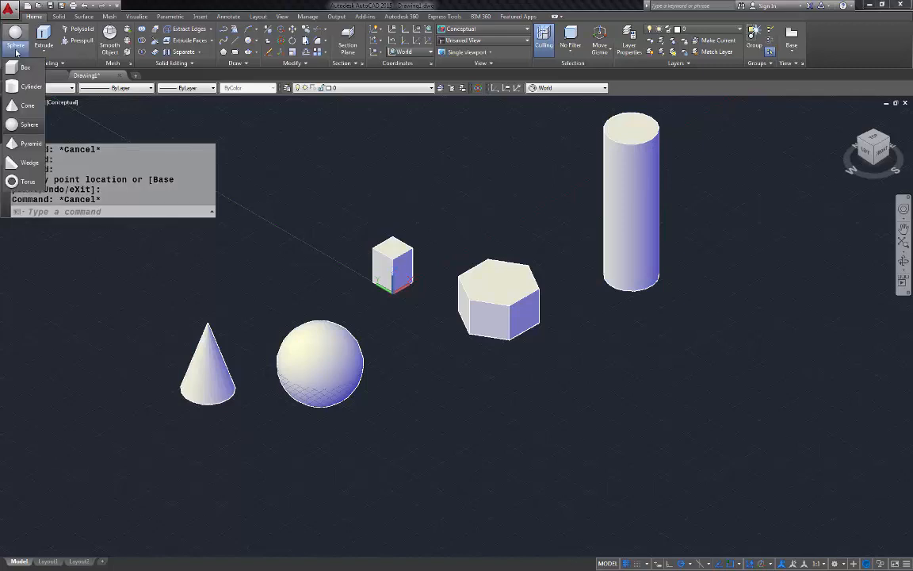
left_click(31, 145)
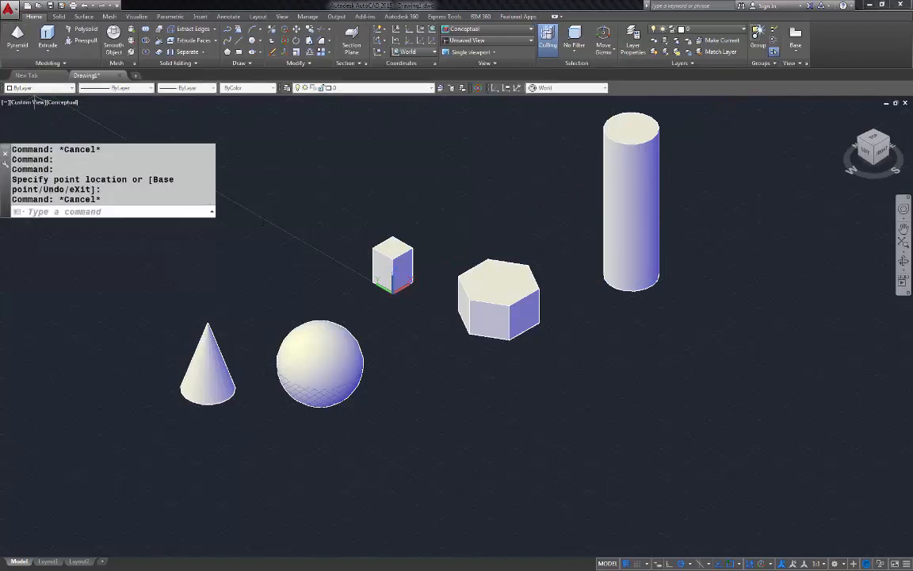
left_click(623, 391)
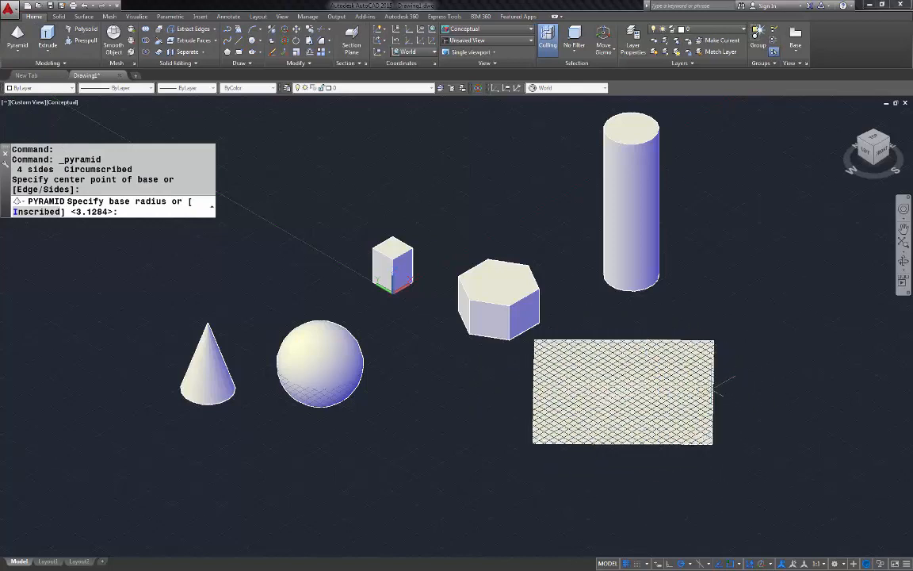
key("F8")
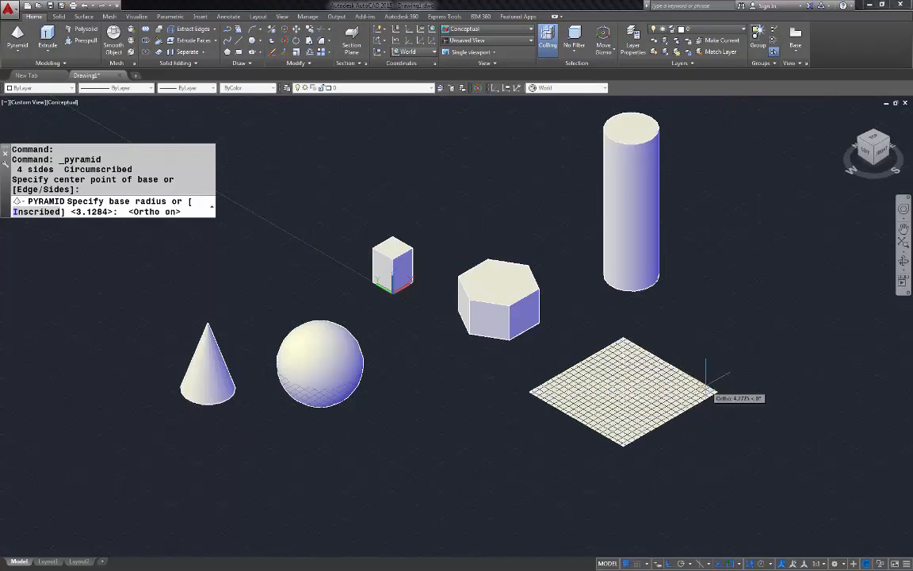
left_click(696, 390)
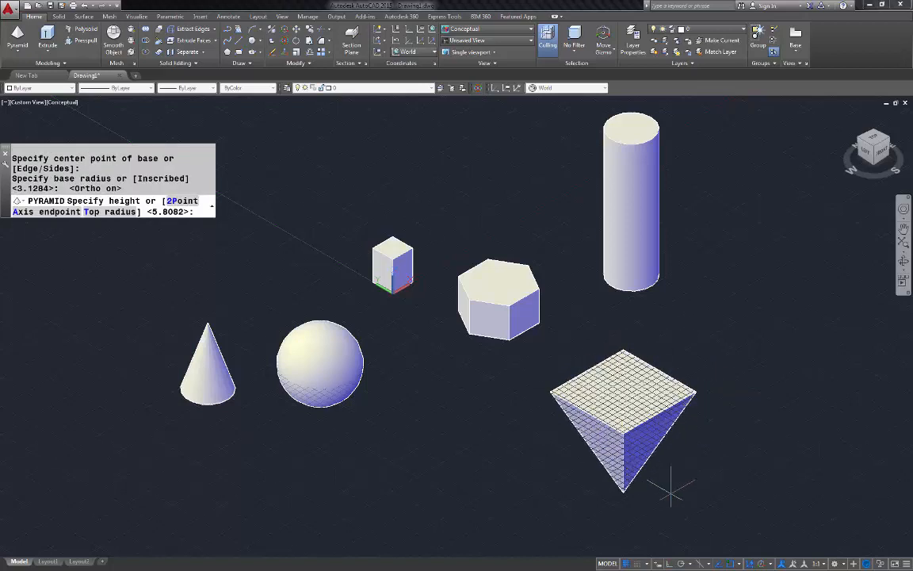
key("Escape")
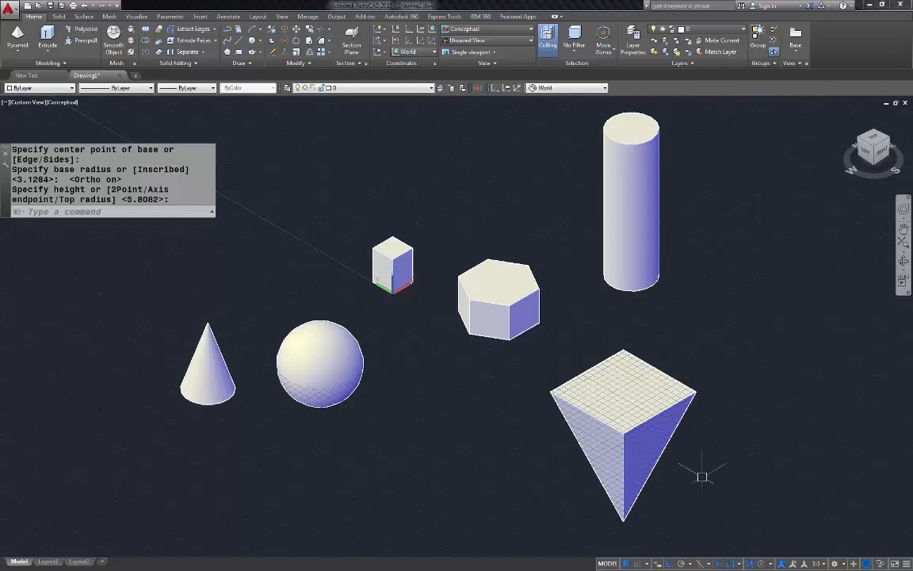
Restore the SW Isometric view and set the coordinate system to the Front UCS.
left_click(885, 153)
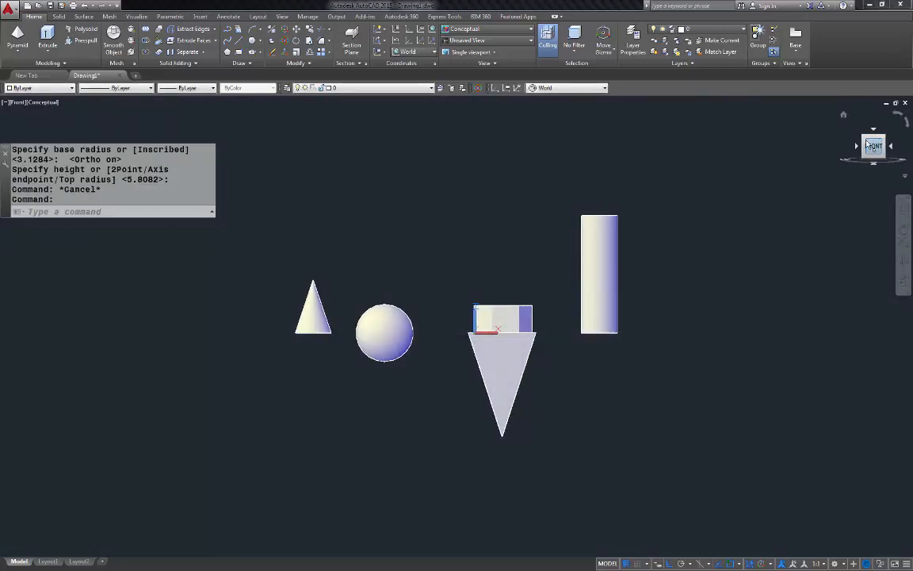
left_click(866, 140)
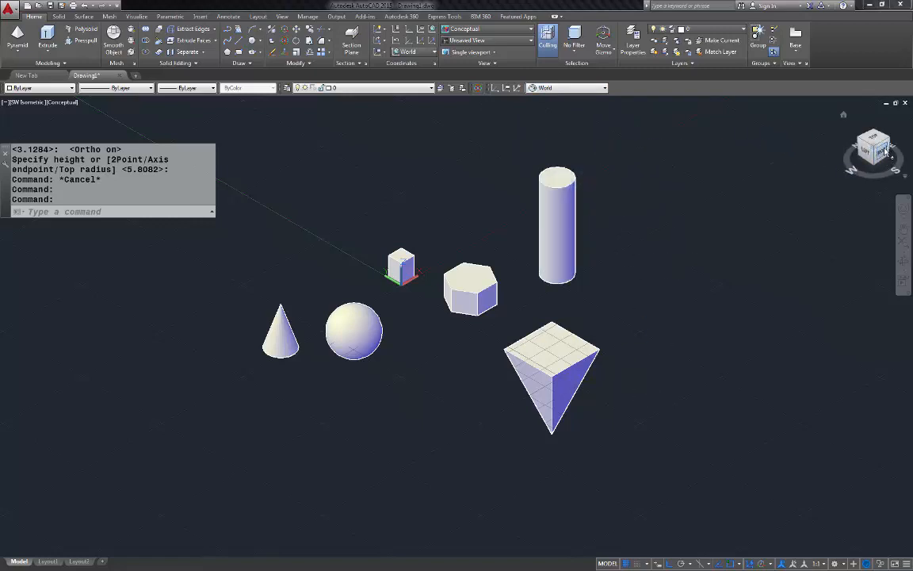
left_click(606, 89)
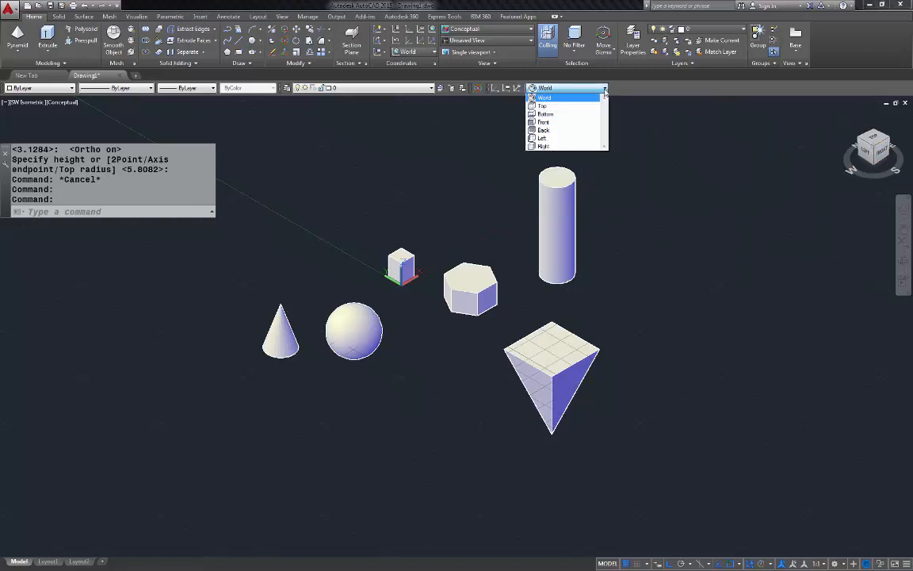
left_click(555, 125)
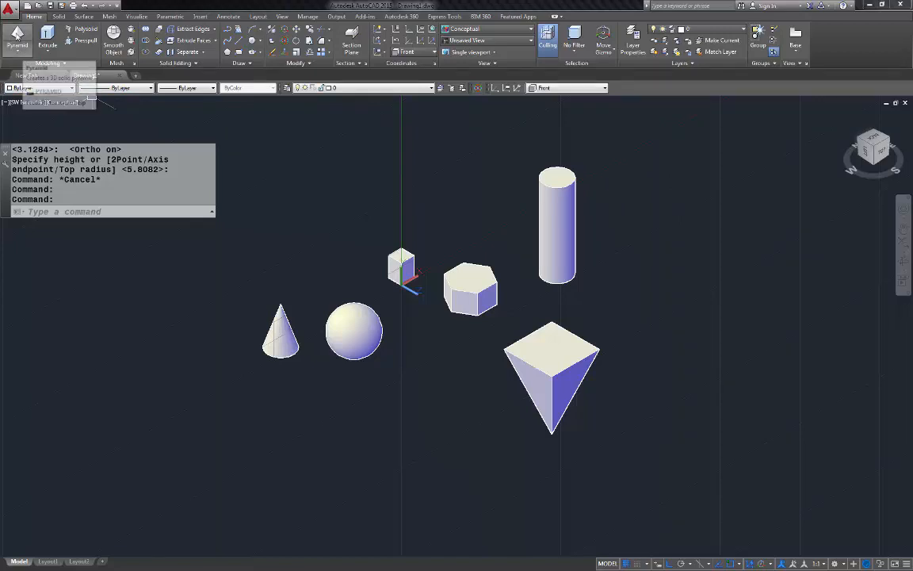
Create a second four-sided pyramid beyond the cylinder with its base on the Front UCS and apex pointing forward, and restore the World UCS.
left_click(16, 35)
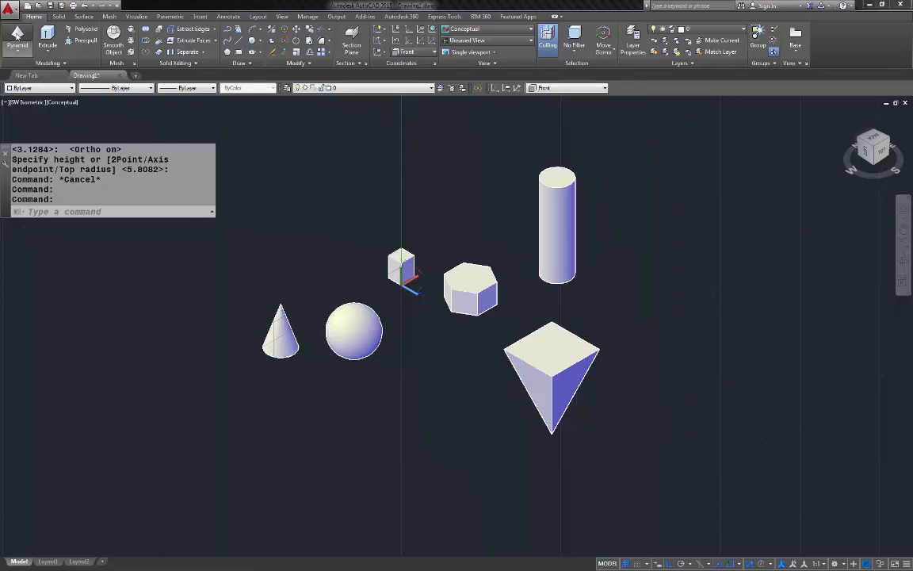
left_click(663, 232)
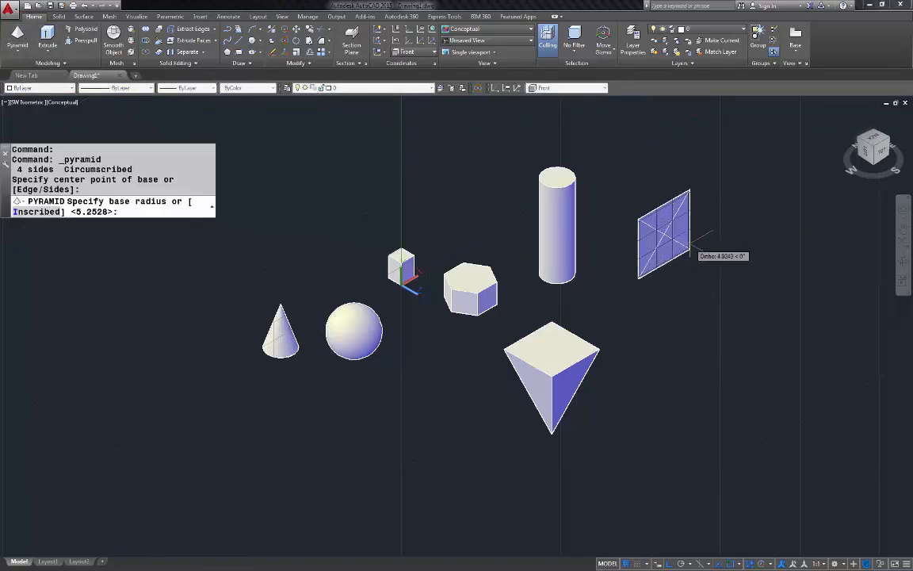
left_click(698, 253)
left_click(790, 280)
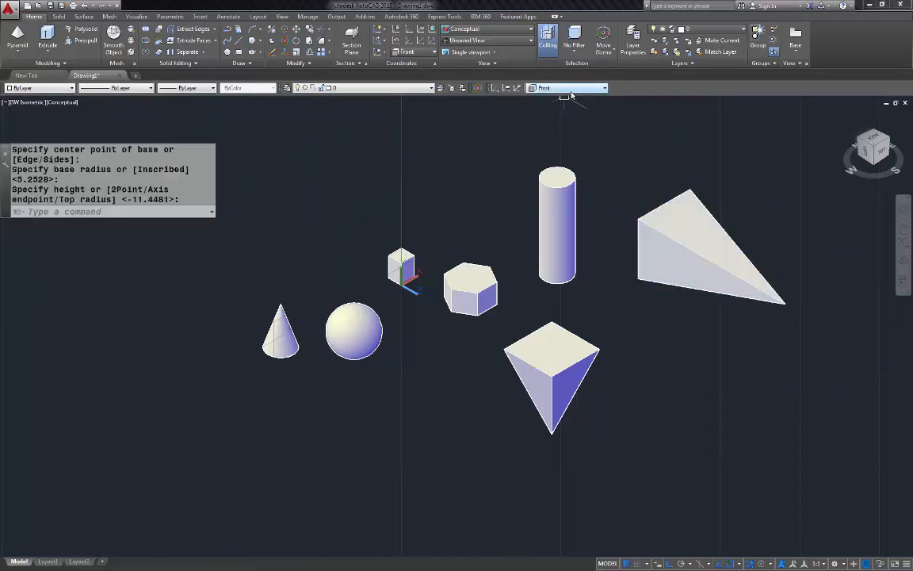
key("Escape")
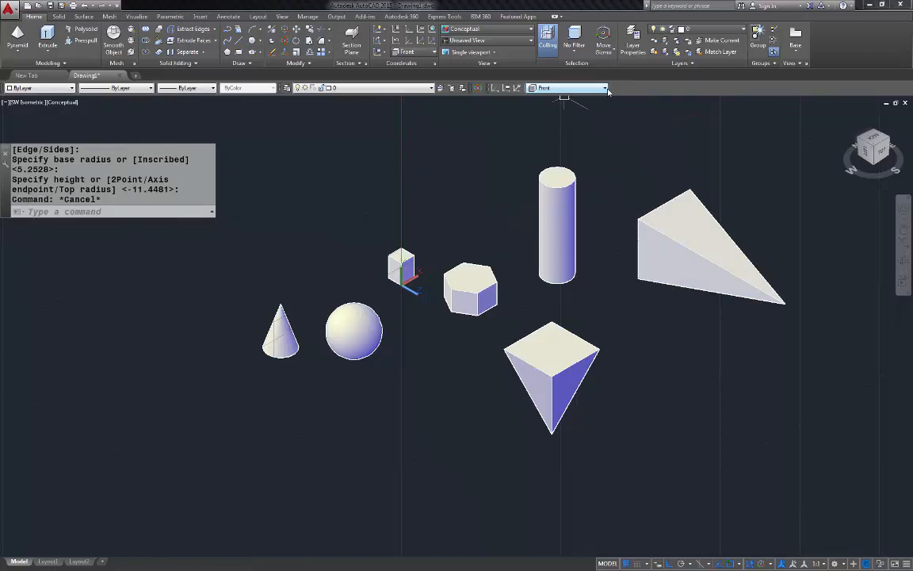
left_click(605, 88)
left_click(547, 96)
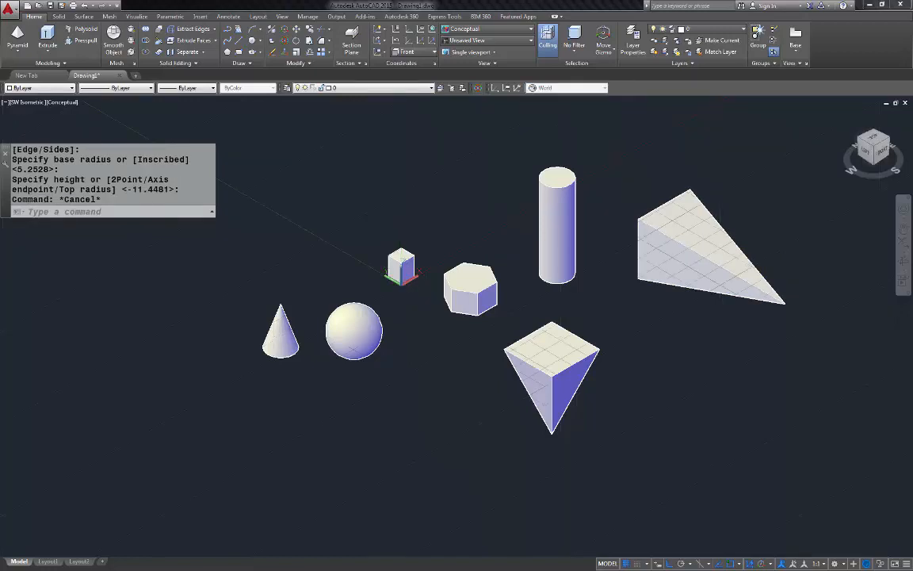
left_click(761, 296)
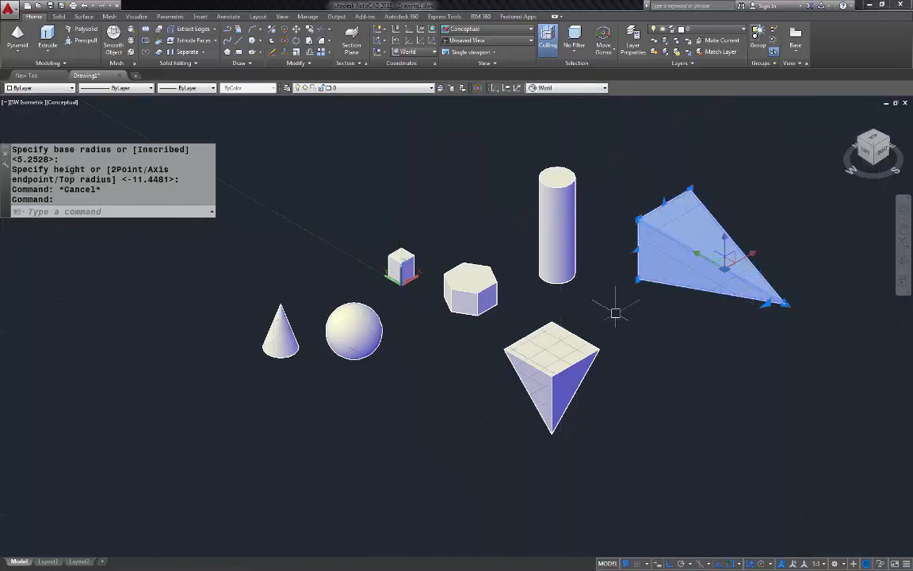
key("Escape")
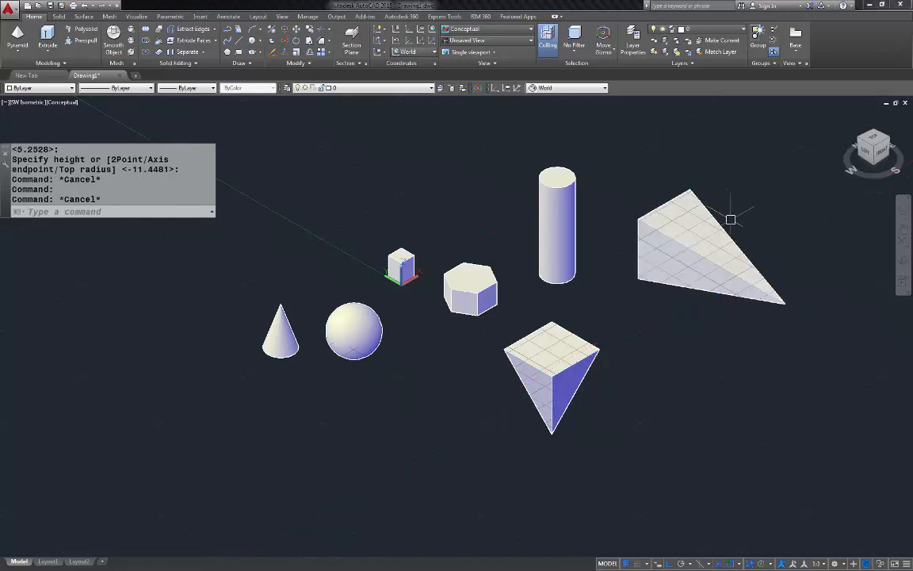
Create a wedge behind the cone, with a rectangular base on the World XY plane and its height going upward.
left_click(17, 53)
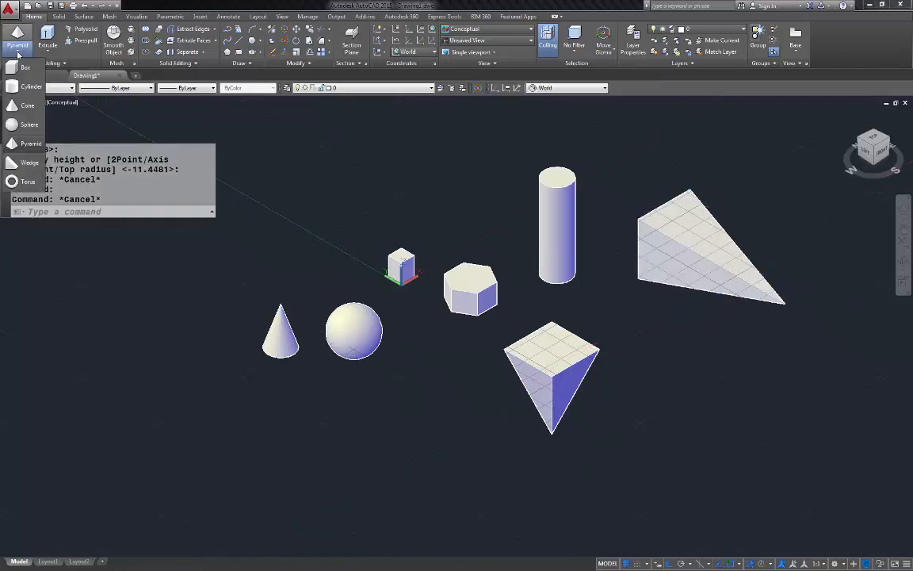
left_click(29, 161)
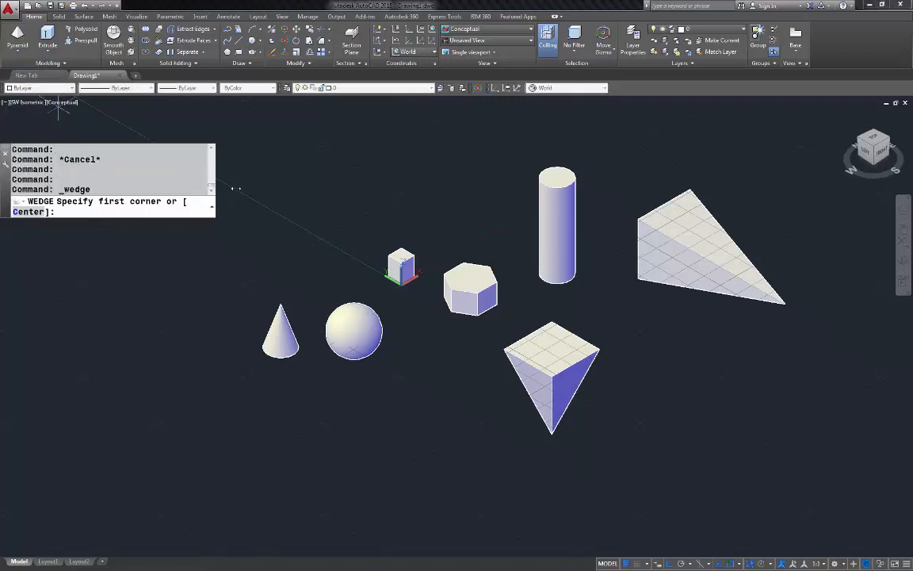
left_click(239, 237)
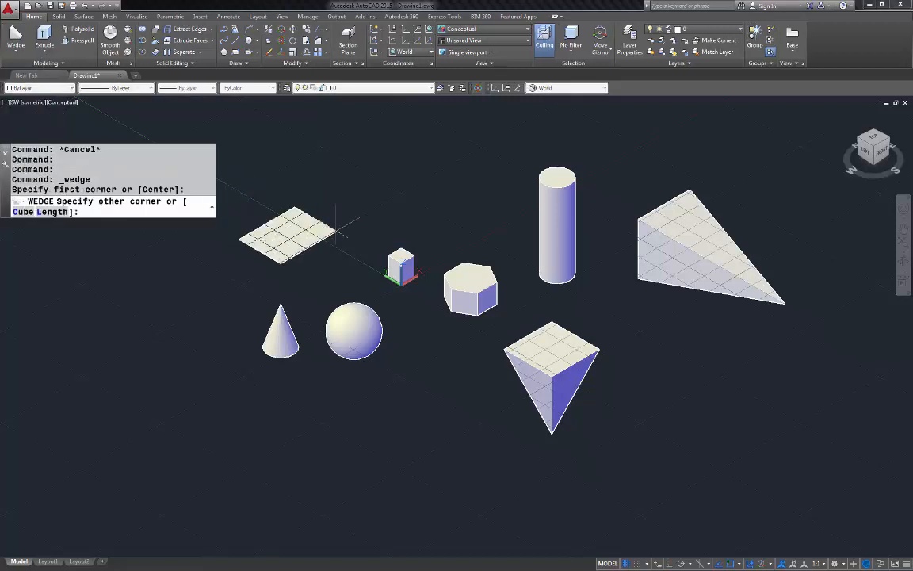
left_click(337, 231)
left_click(319, 163)
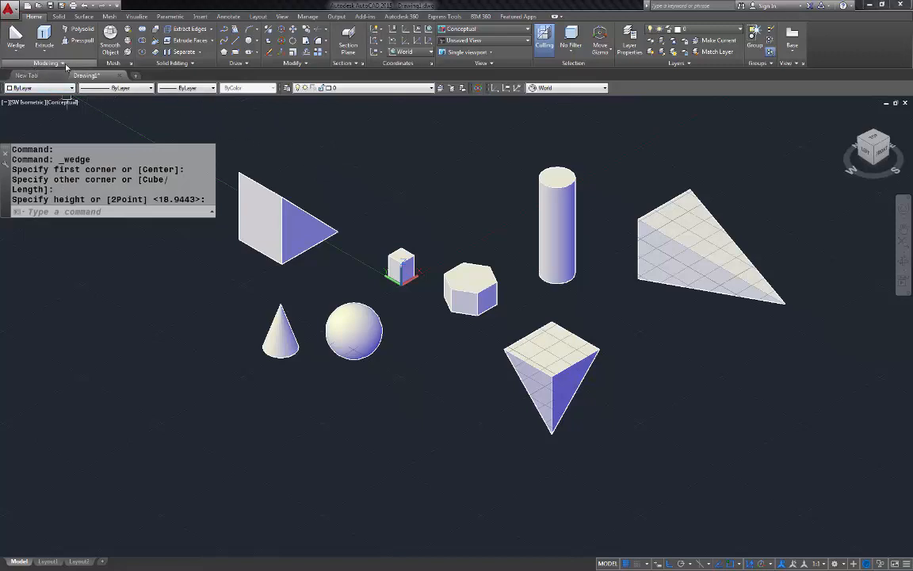
Create a large torus lying flat beside the cone, with a thick tube that leaves only a small central hole.
left_click(16, 51)
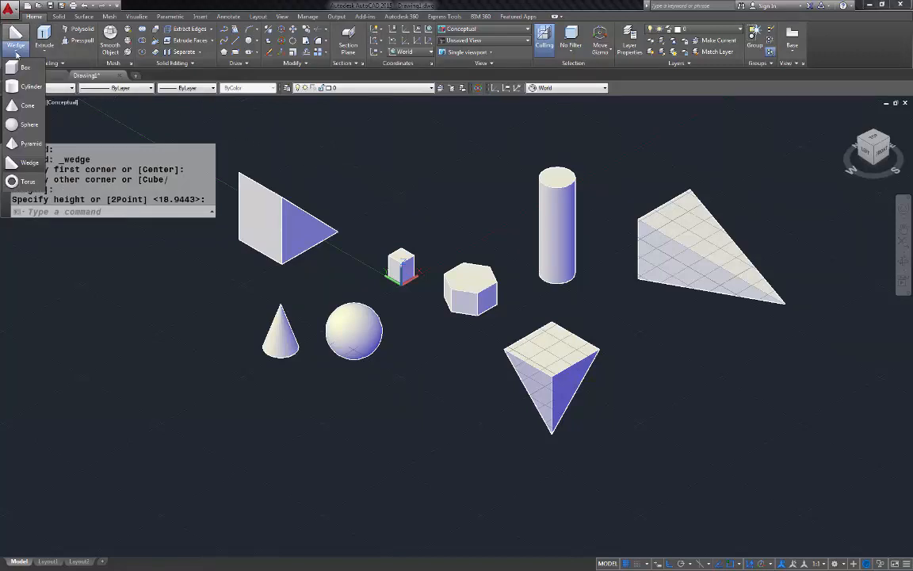
left_click(24, 181)
left_click(118, 379)
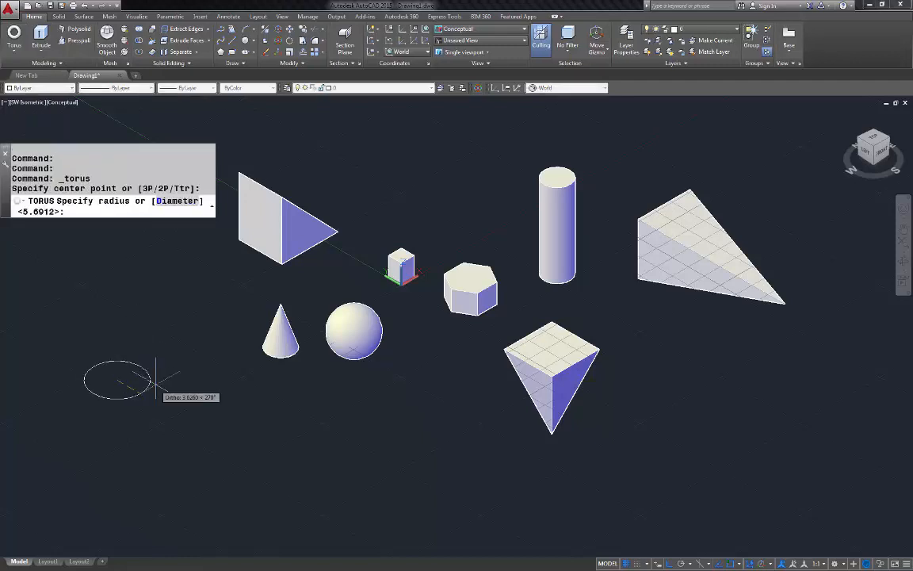
left_click(189, 376)
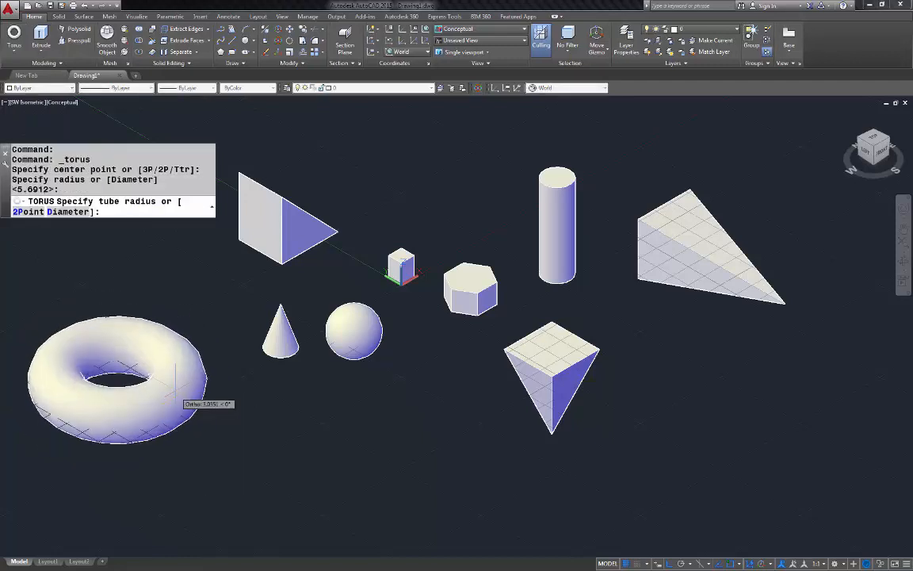
left_click(177, 392)
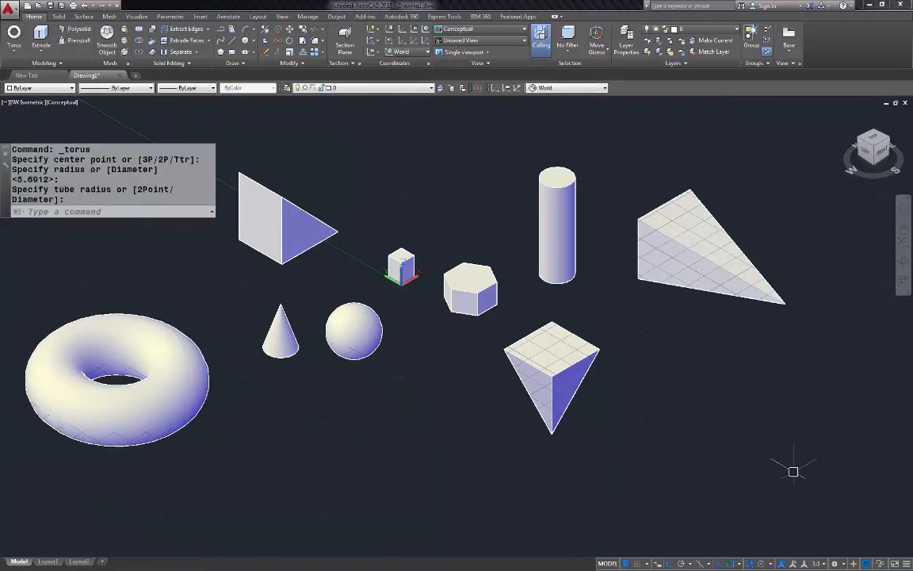
key("Escape")
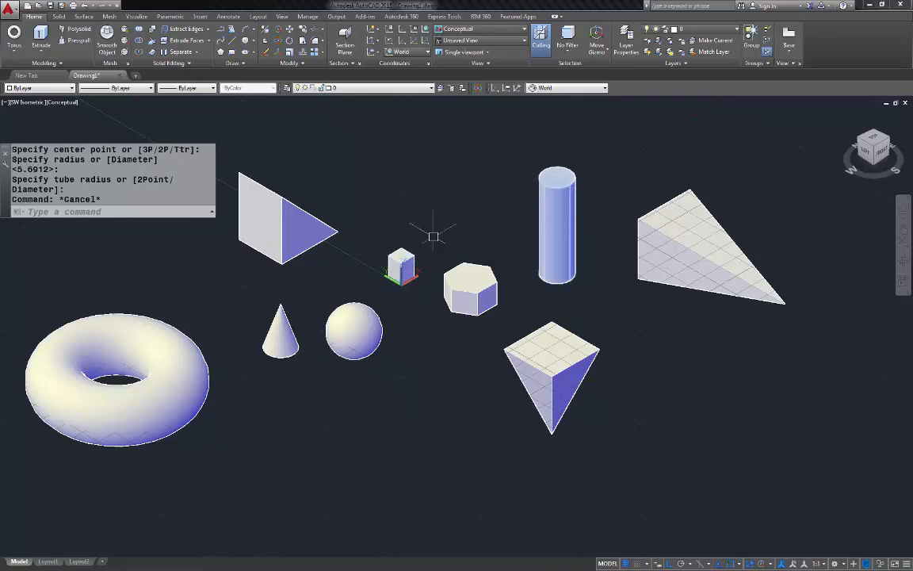
Draw an irregular closed polyline profile behind the small box, with Ortho on for the first two segments and off for the rest.
scroll(412, 270, "down", 4)
scroll(426, 283, "up", 1)
scroll(317, 270, "up", 2)
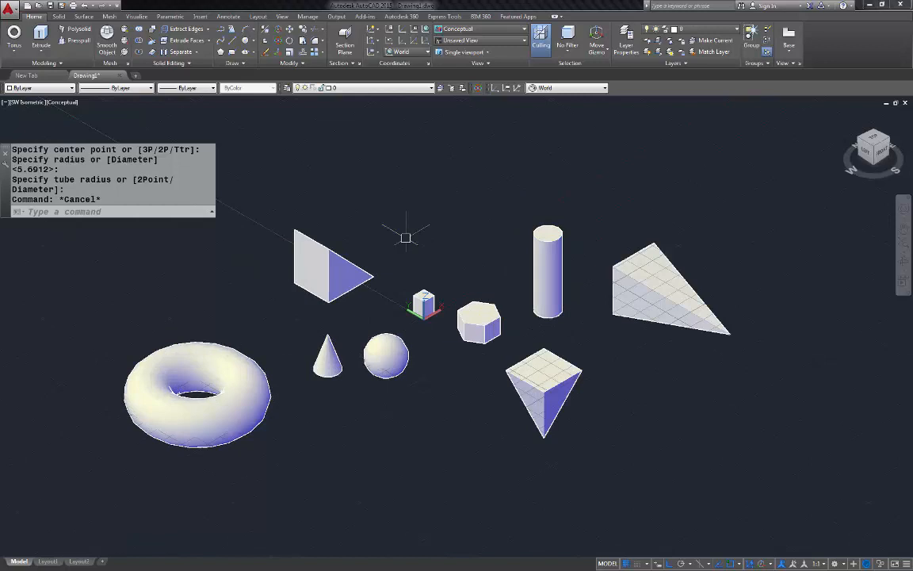
scroll(491, 352, "up", 2)
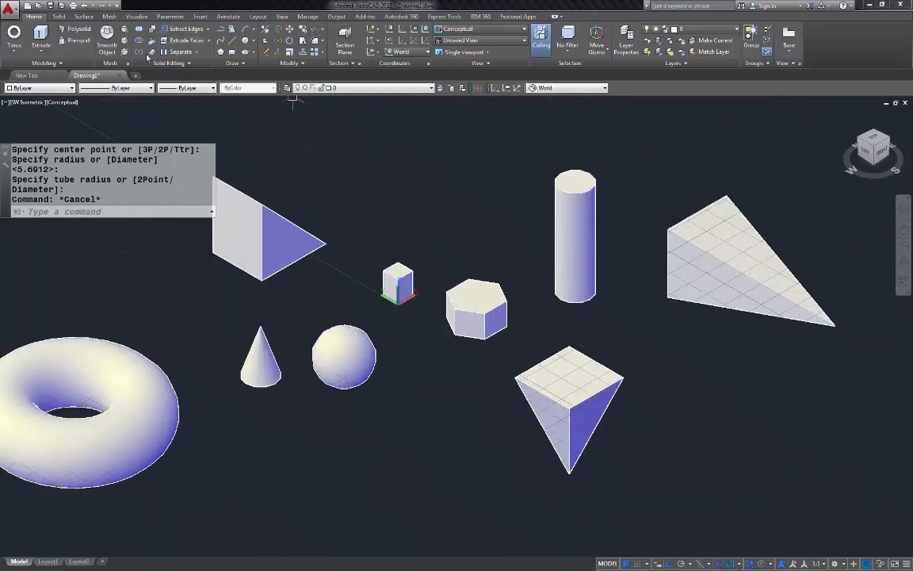
left_click(228, 29)
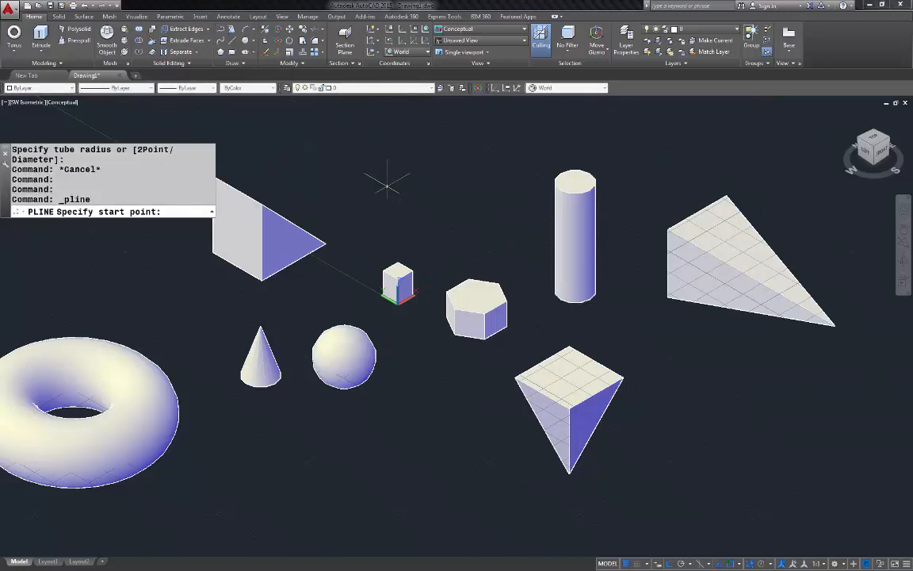
left_click(387, 185)
left_click(420, 168)
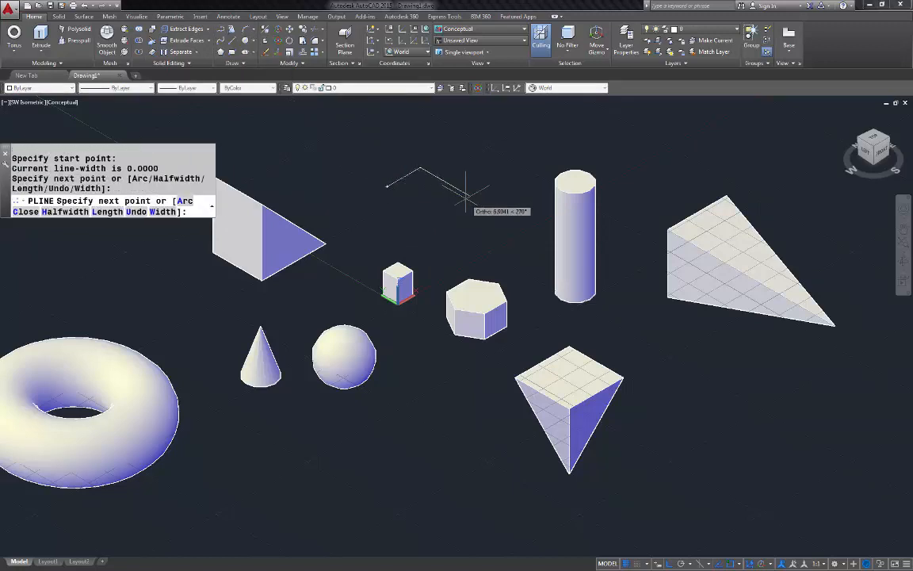
left_click(470, 196)
key("F8")
left_click(447, 209)
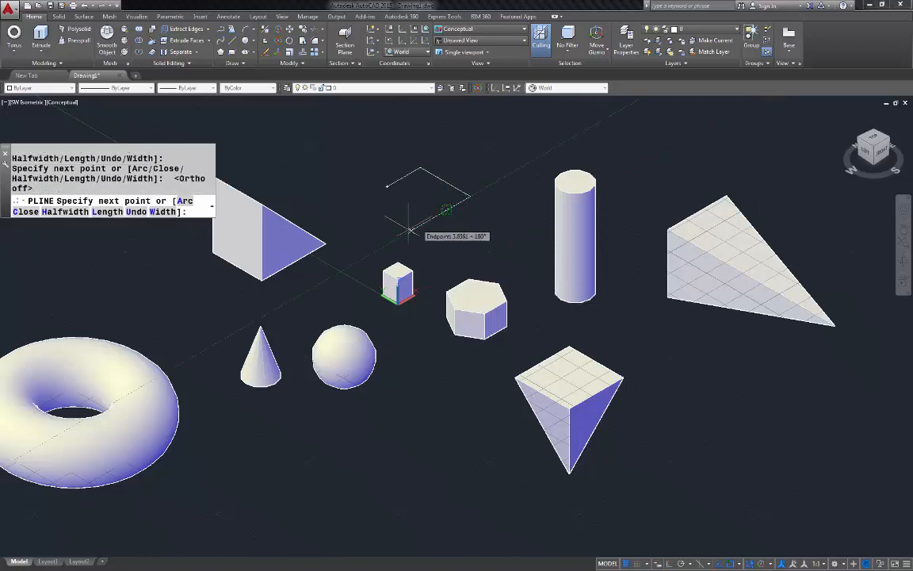
left_click(383, 212)
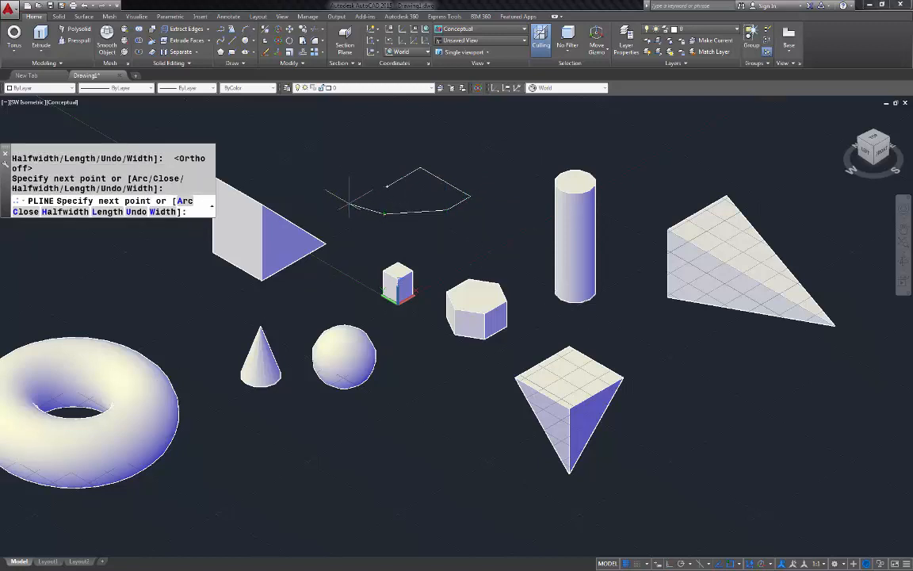
left_click(369, 238)
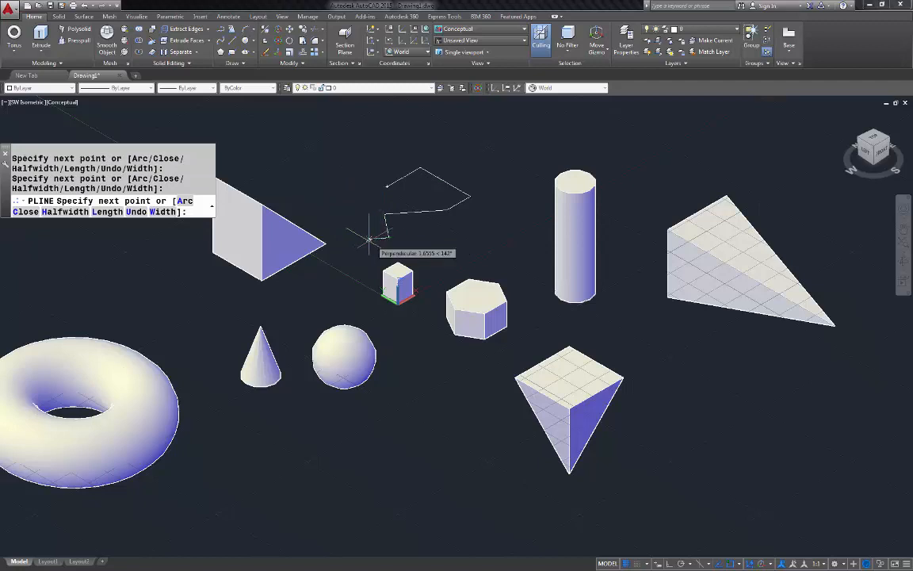
left_click(356, 238)
left_click(352, 214)
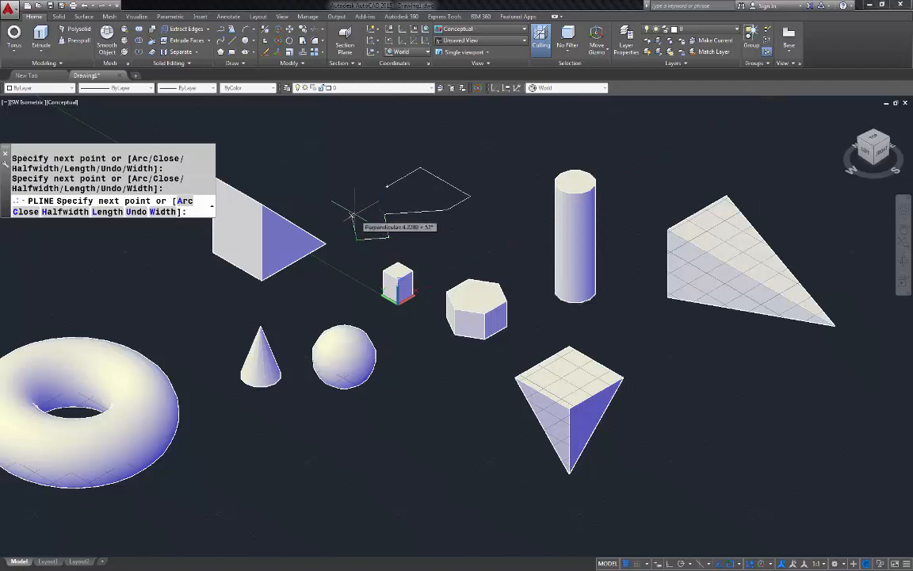
left_click(386, 187)
key("Escape")
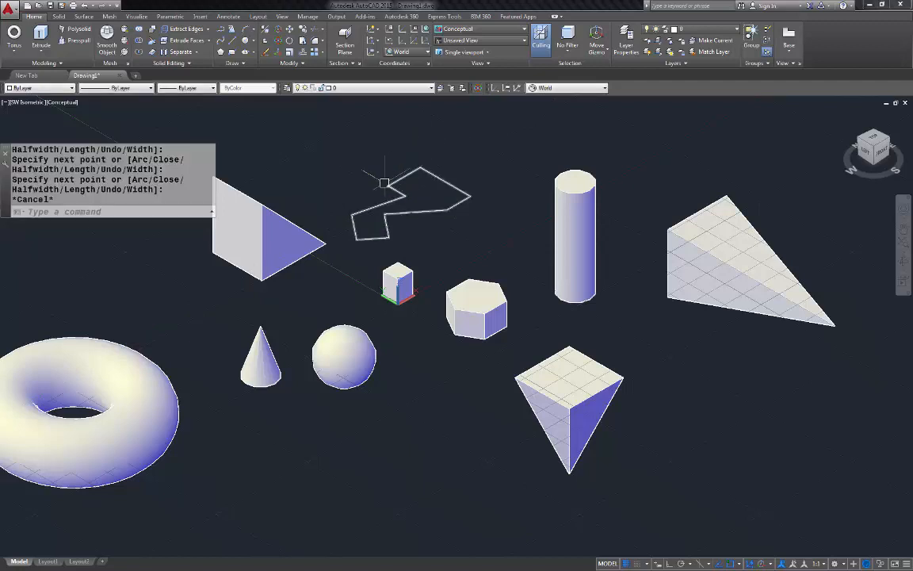
Trim the short overhanging end at the polyline's starting corner, and select the profile to check that it is one clean outline.
scroll(395, 183, "up", 5)
scroll(398, 197, "up", 2)
left_click(413, 200)
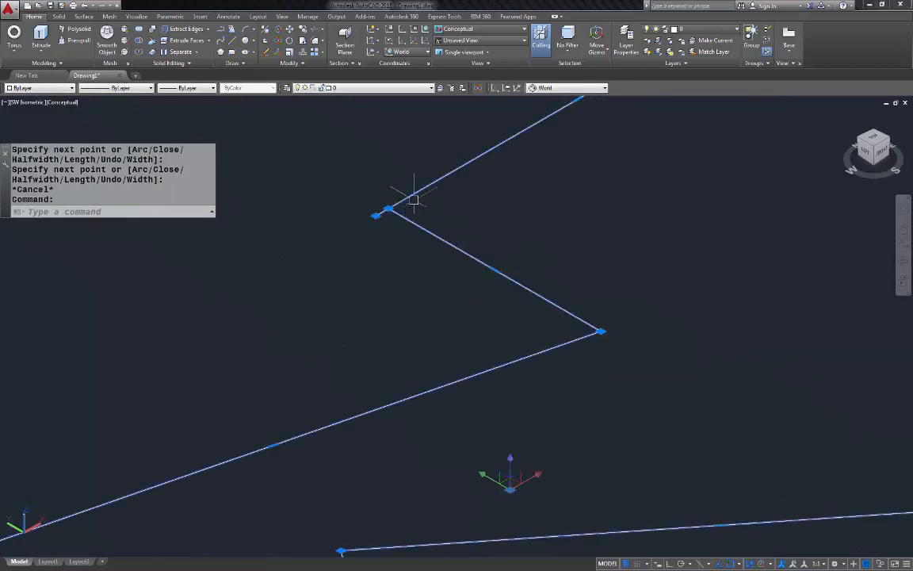
key("Escape")
type("tr")
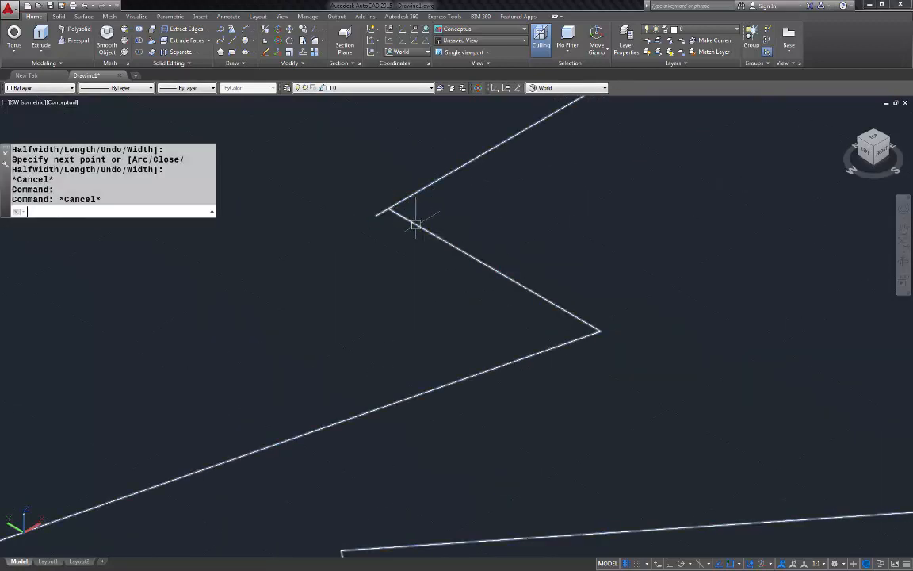
key("Return")
key("Return")
key("Escape")
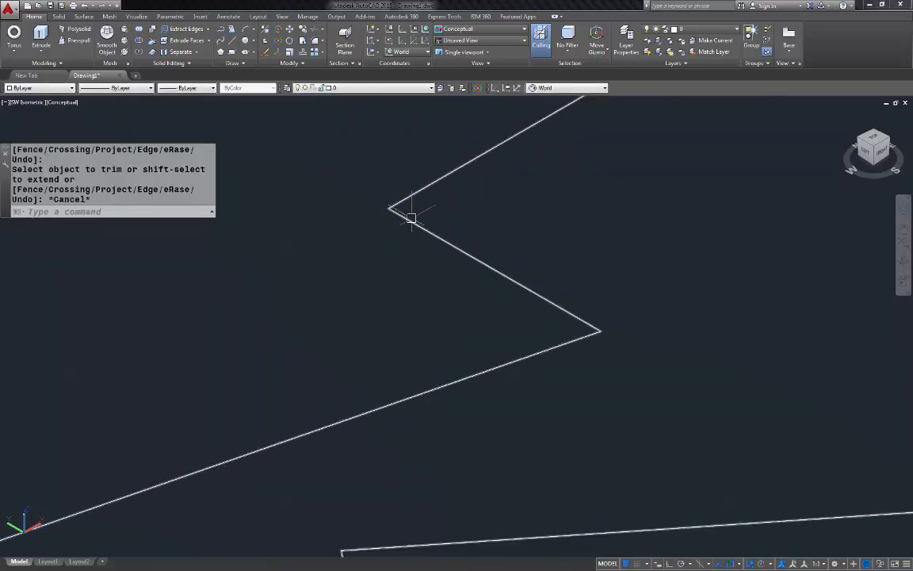
key("Escape")
left_click(416, 219)
scroll(385, 196, "down", 3)
scroll(385, 196, "down", 2)
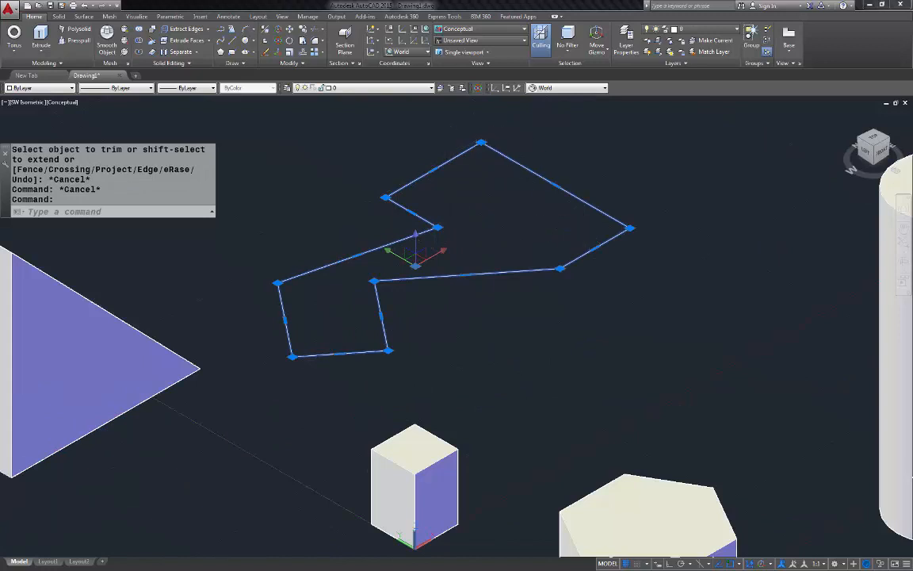
key("Escape")
Extrude the irregular closed polyline upward into a tall solid.
left_click(41, 36)
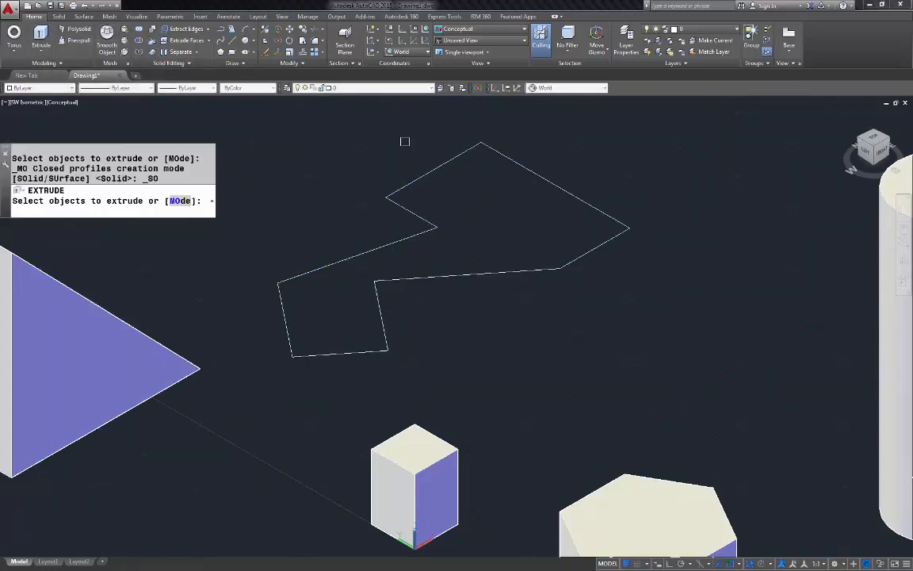
left_click(463, 151)
key("Return")
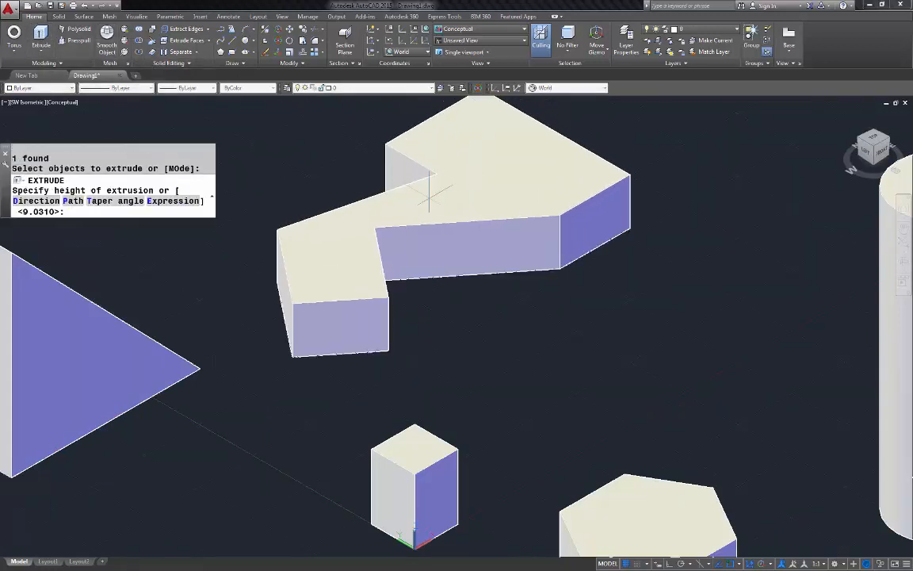
scroll(424, 212, "down", 5)
left_click(452, 161)
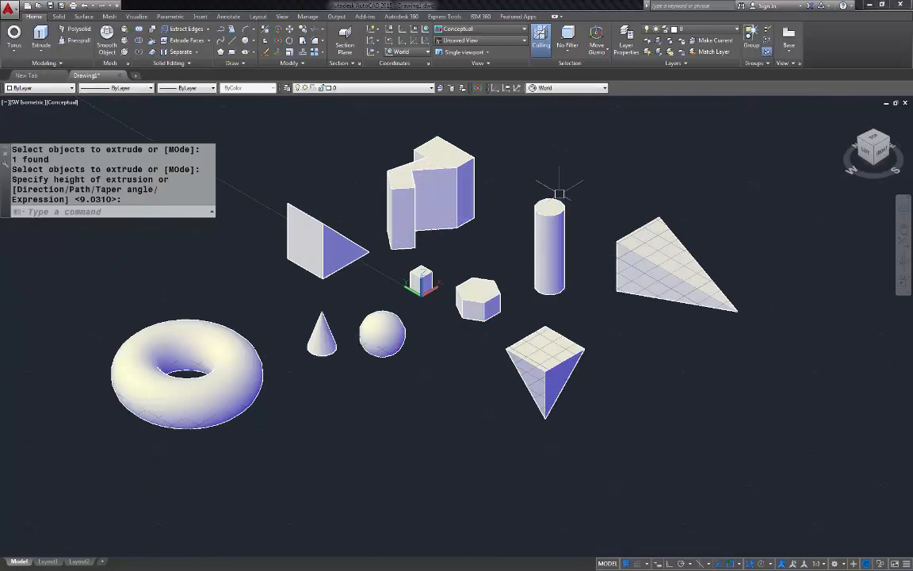
key("Escape")
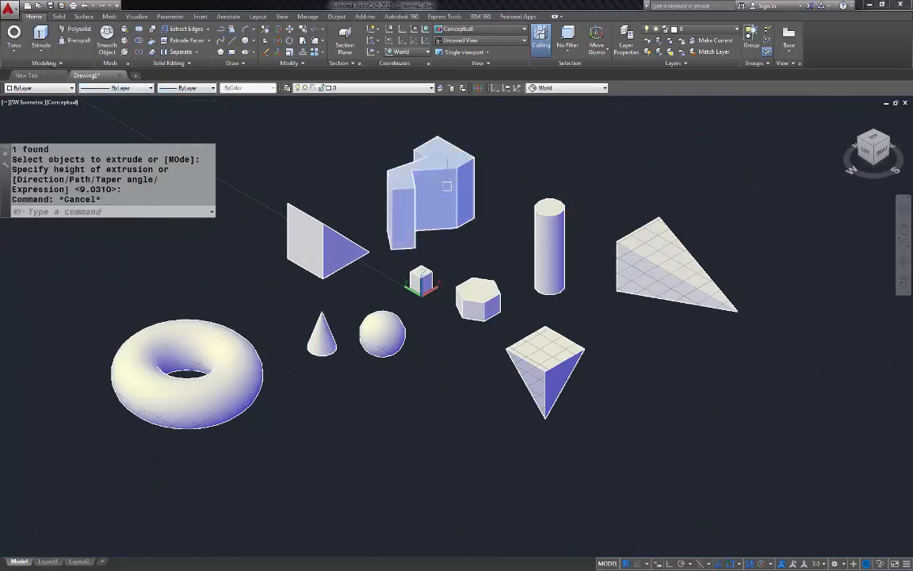
Move the cylinder into the front side of the extruded irregular solid so that the two overlap.
scroll(479, 198, "down", 3)
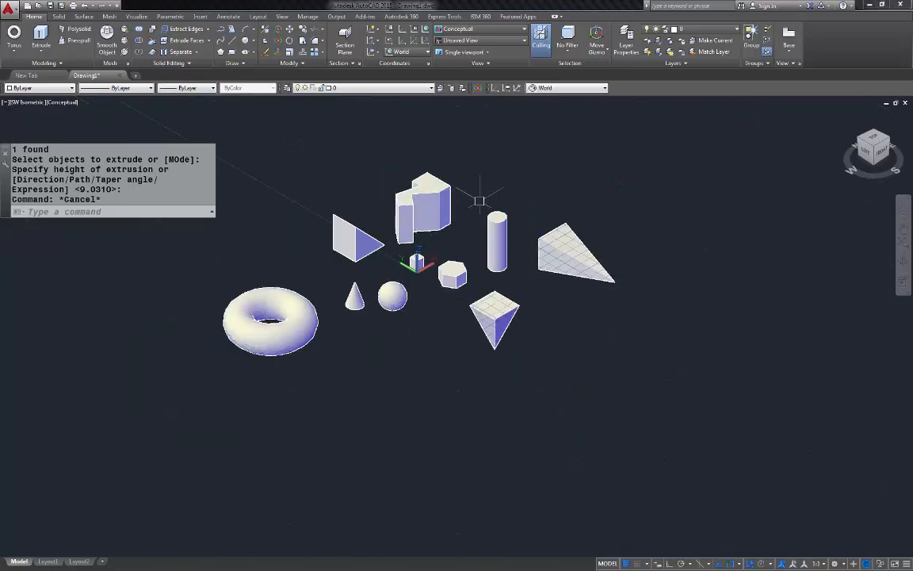
scroll(445, 193, "up", 4)
left_click(564, 238)
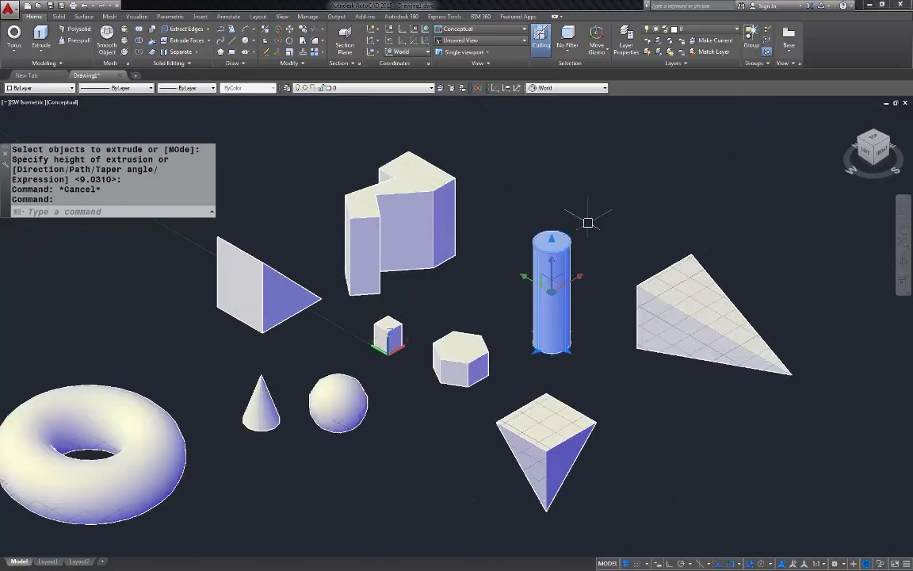
type("m")
key("Return")
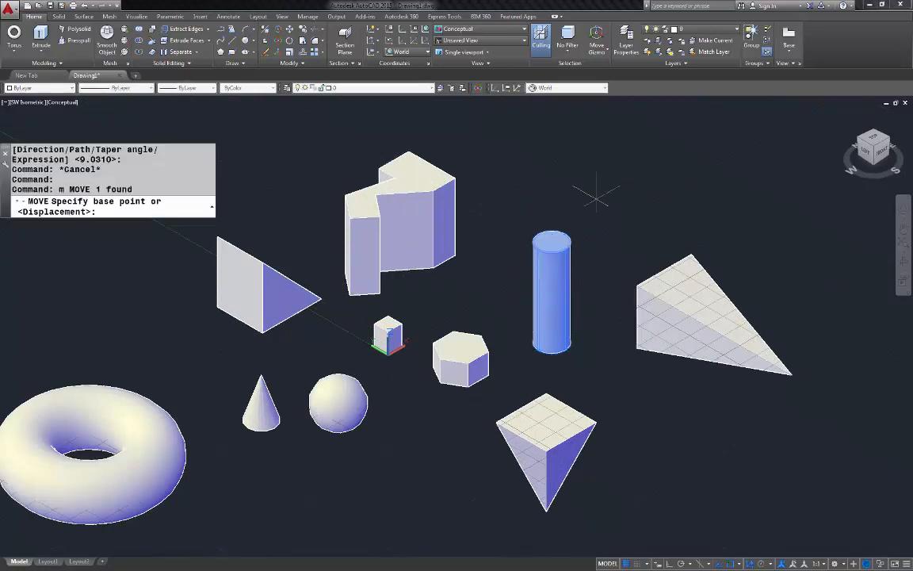
left_click(674, 212)
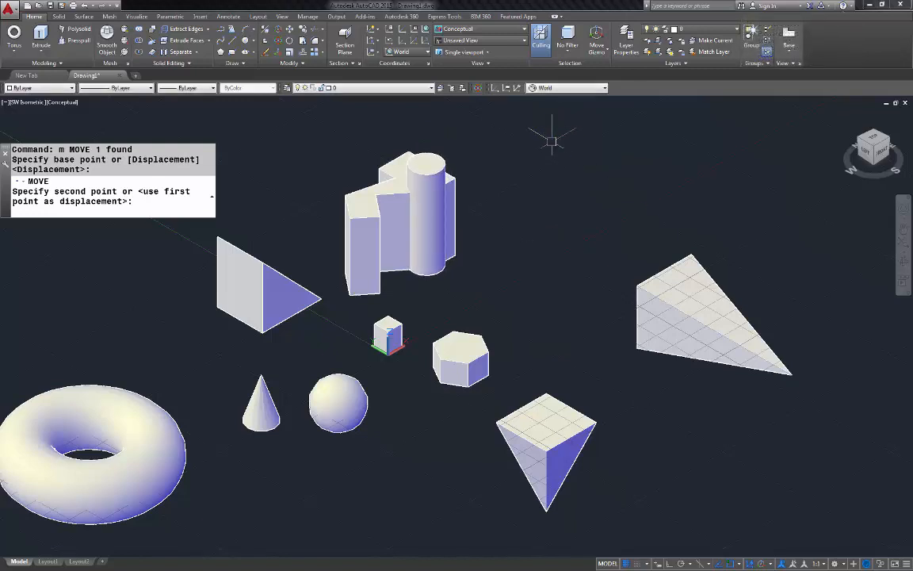
key("Escape")
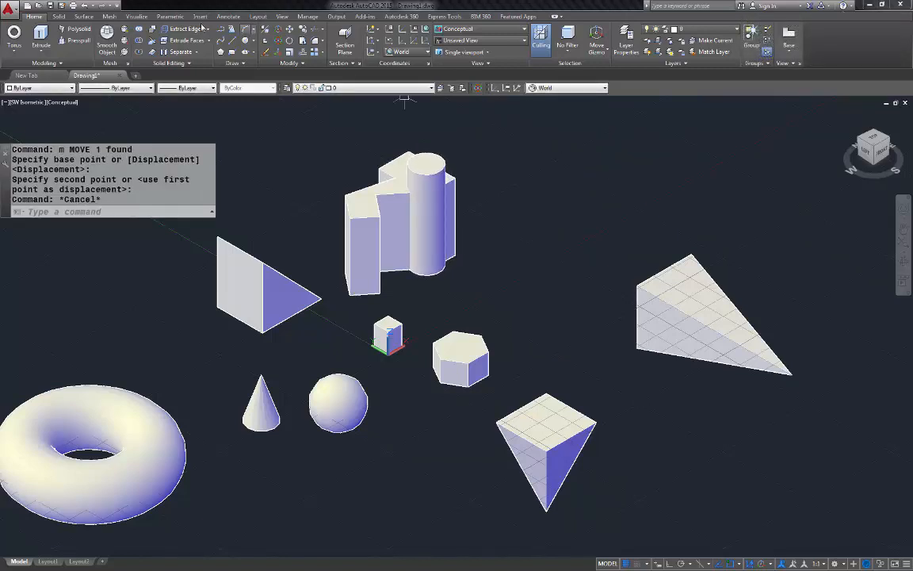
Subtract the overlapping cylinder from the irregular extruded solid.
left_click(138, 42)
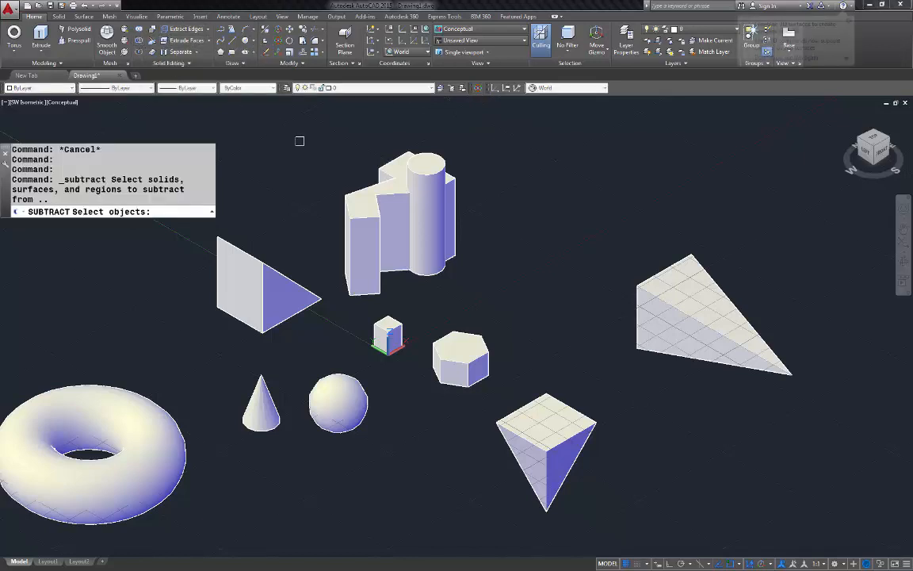
left_click(352, 193)
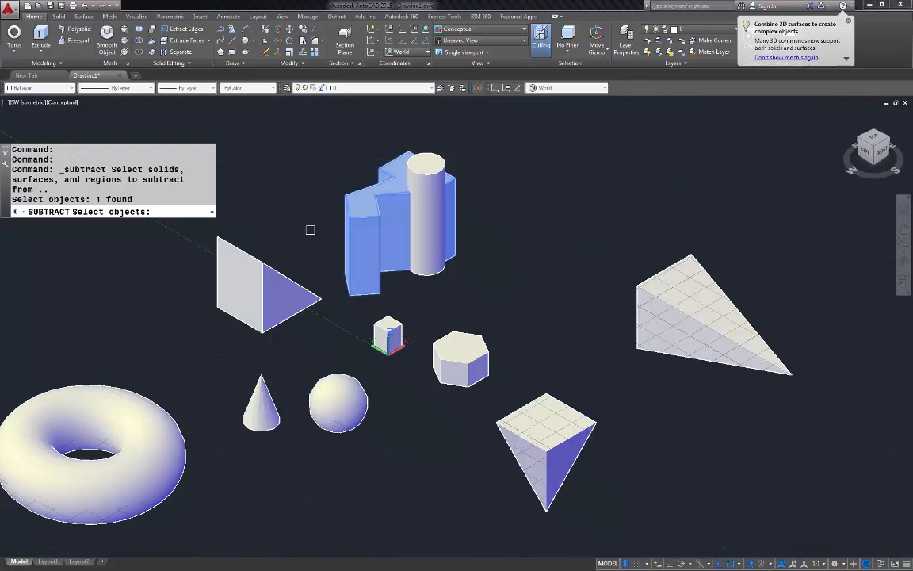
key("Return")
left_click(437, 151)
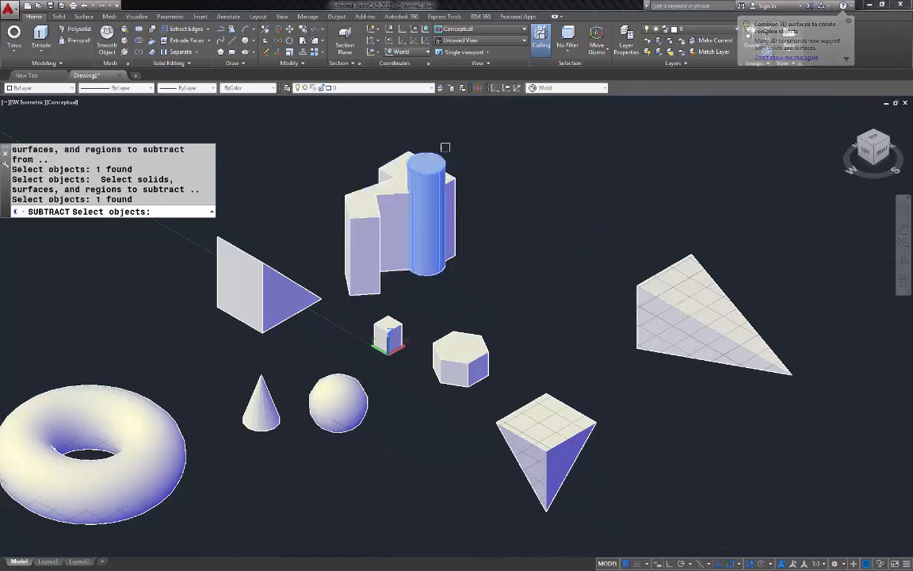
key("Return")
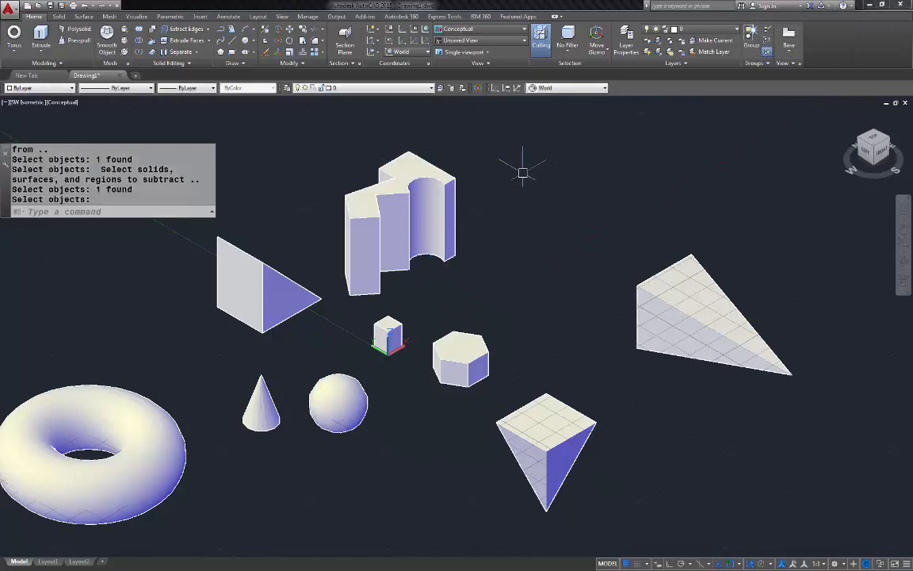
key("Escape")
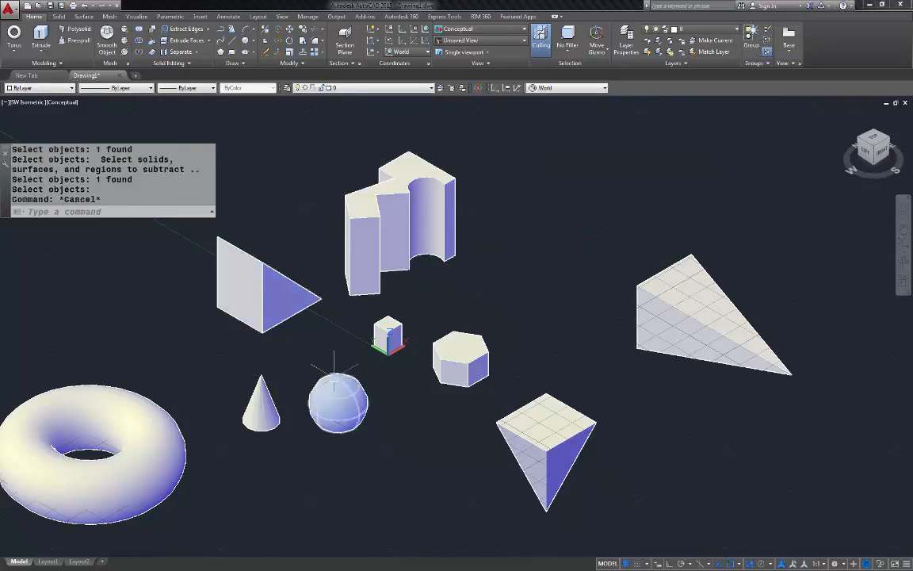
Move the sphere by its centre onto the midpoint of the irregular solid's top edge, behind the cylindrical cut.
left_click(333, 398)
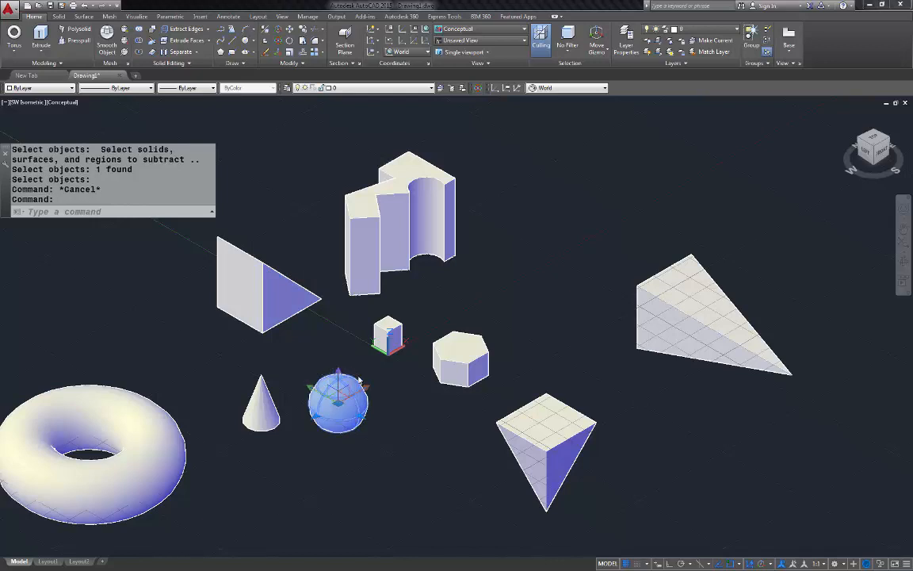
type("m")
key("Return")
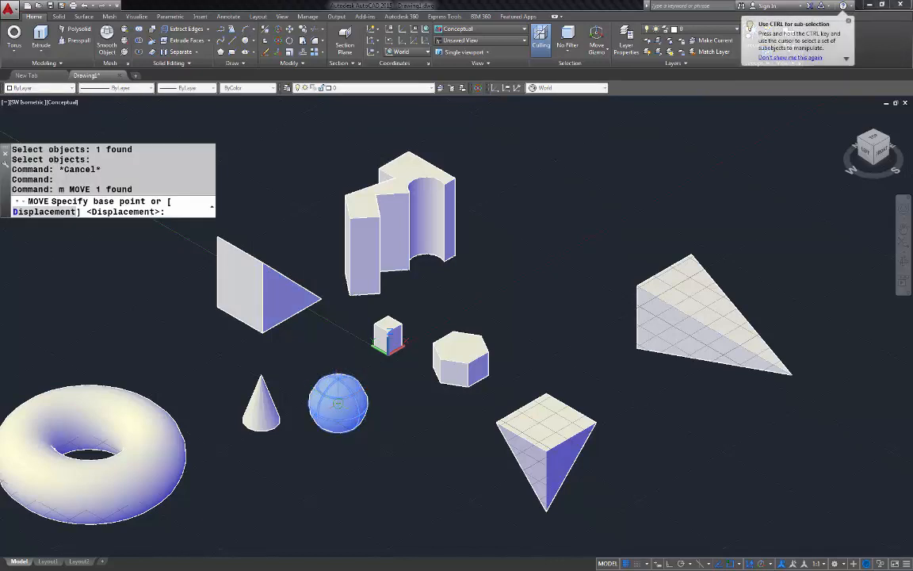
left_click(337, 403)
scroll(467, 151, "up", 5)
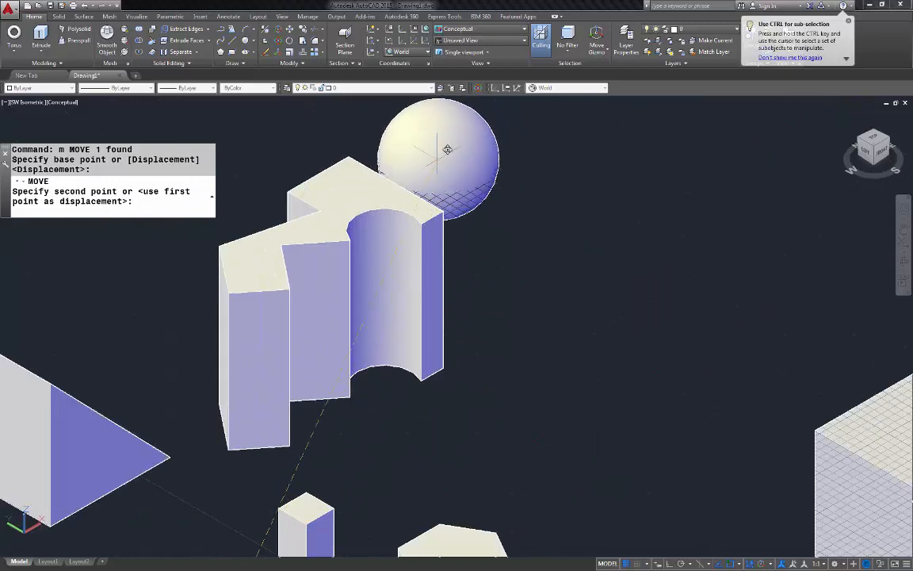
left_click(395, 185)
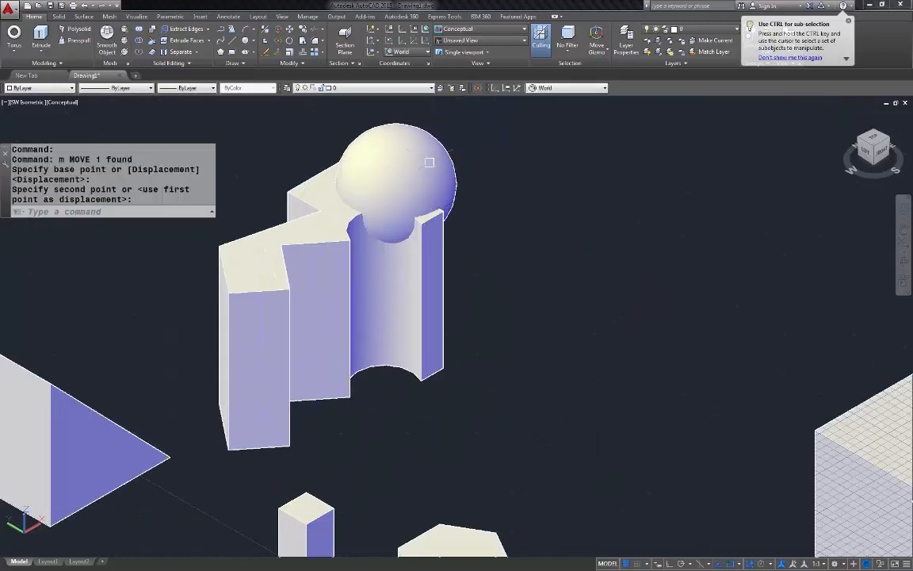
Subtract the sphere from the irregular solid to carve a spherical hollow into its top edge.
left_click(139, 41)
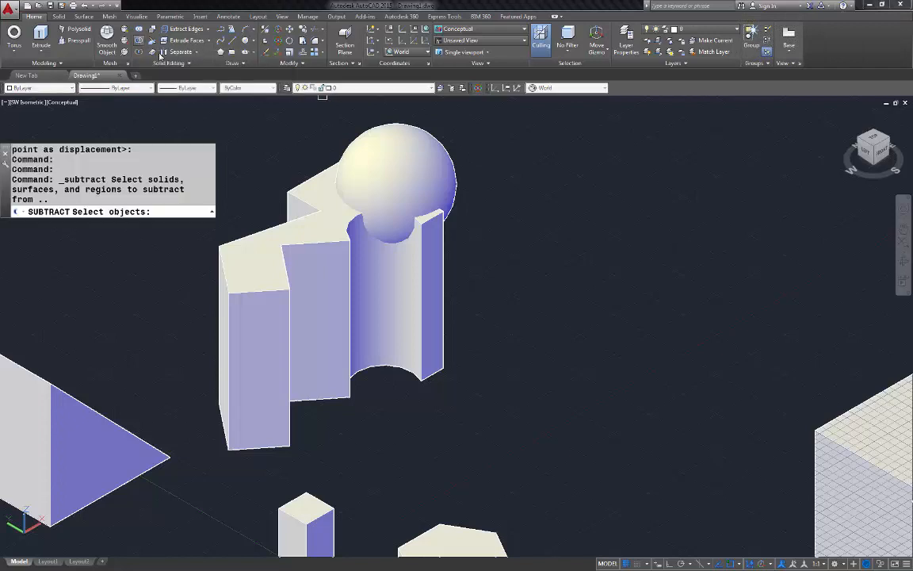
left_click(291, 184)
key("Return")
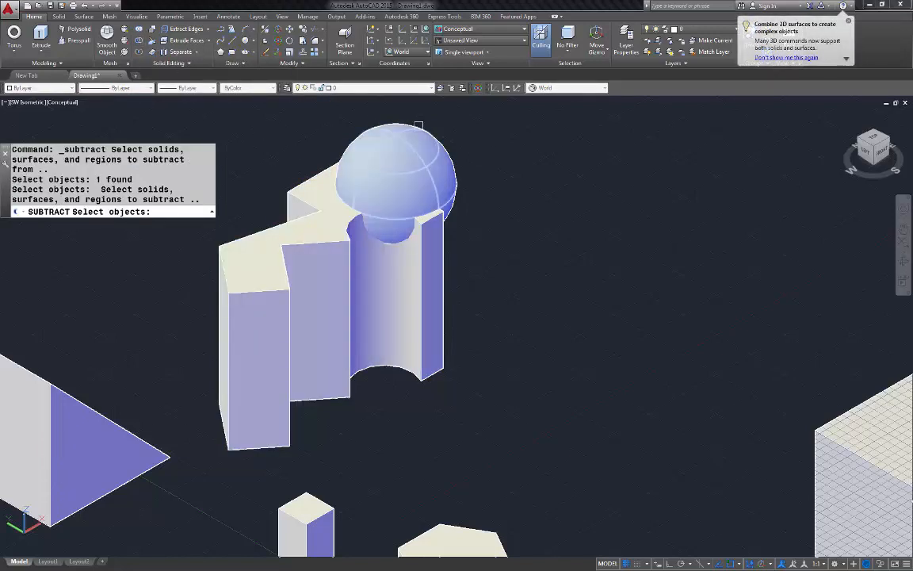
left_click(386, 129)
key("Return")
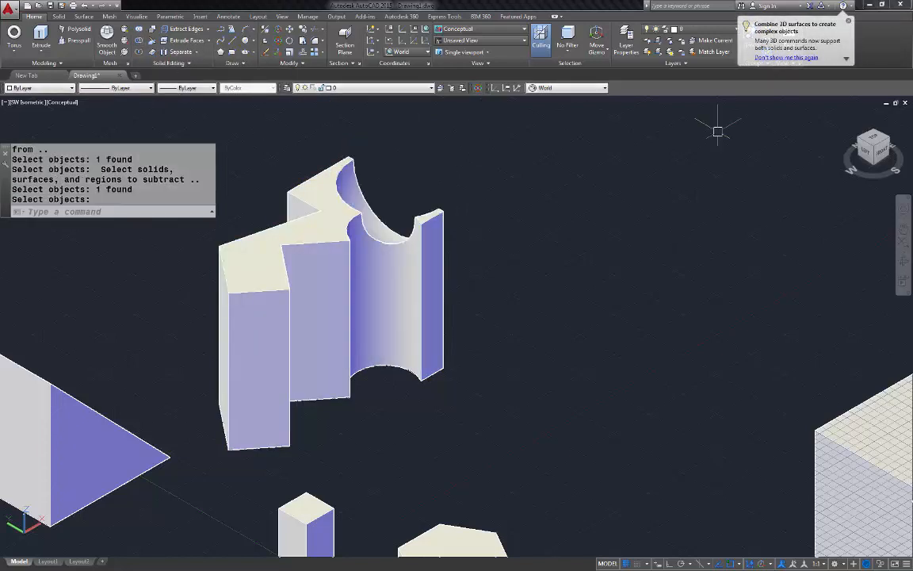
Move the small box by a bottom corner onto a front corner of the irregular solid's top face.
left_click(894, 141)
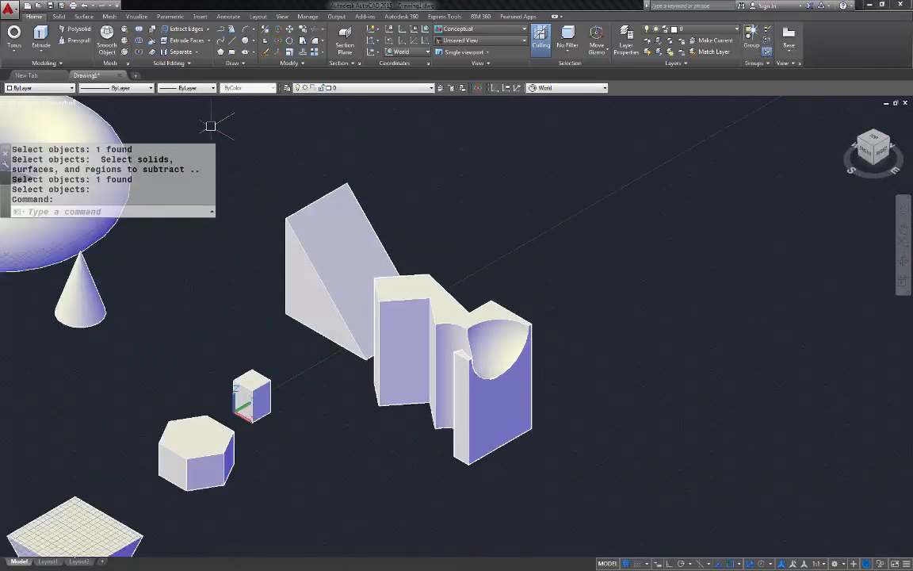
left_click(265, 373)
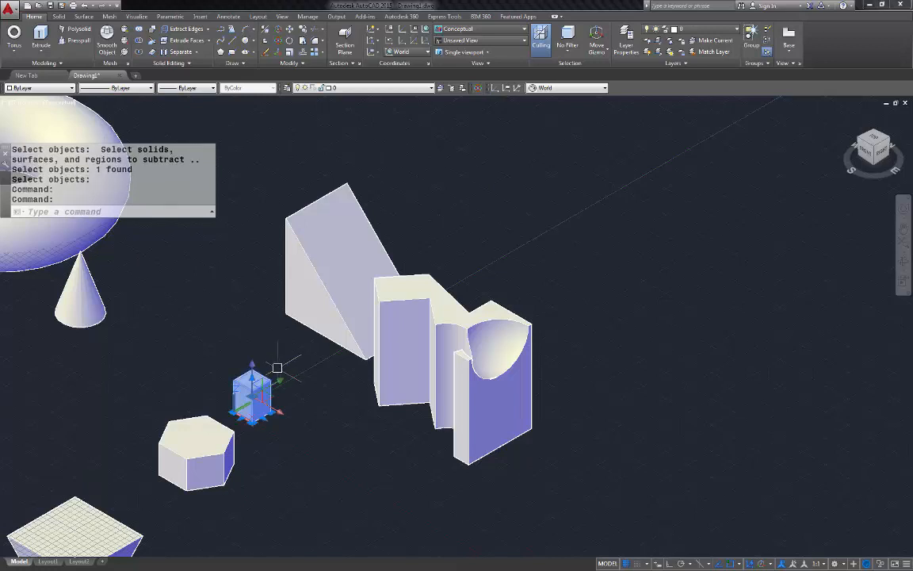
type("m")
key("Return")
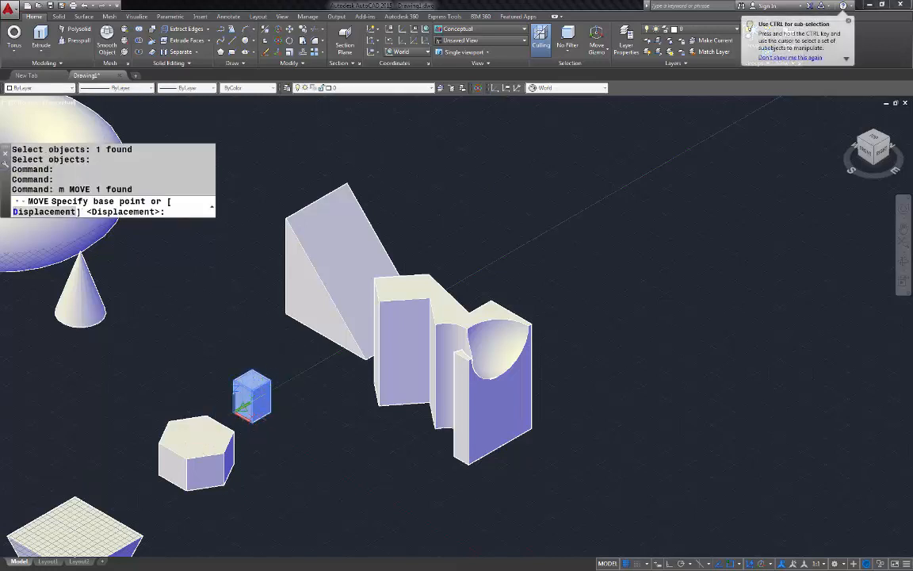
left_click(241, 409)
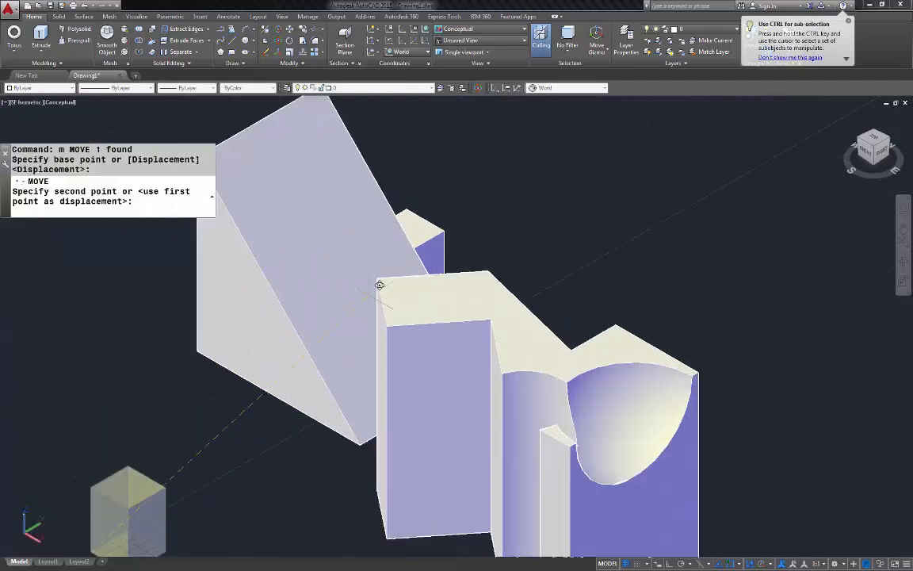
scroll(378, 287, "up", 3)
left_click(397, 317)
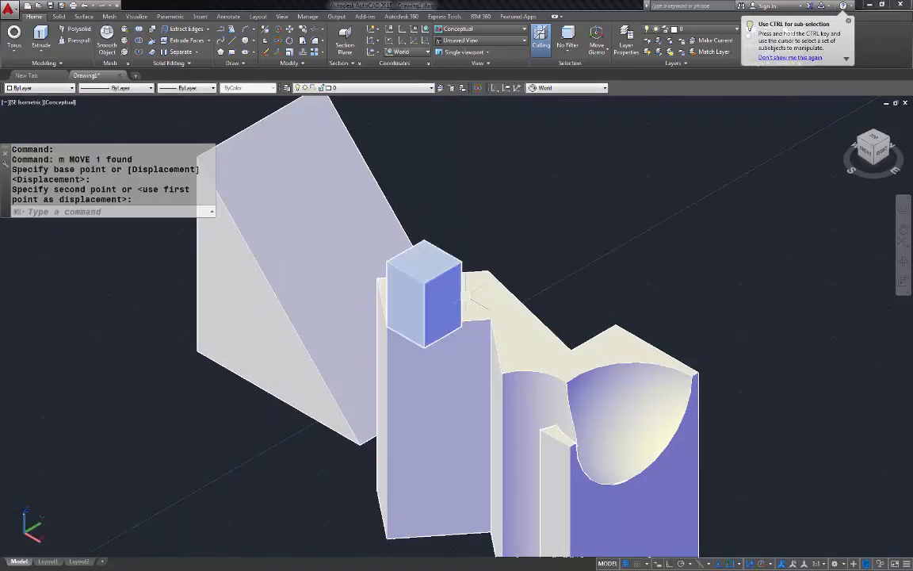
Union the small box with the irregular solid, and select the result to check that it is a single object.
left_click(861, 142)
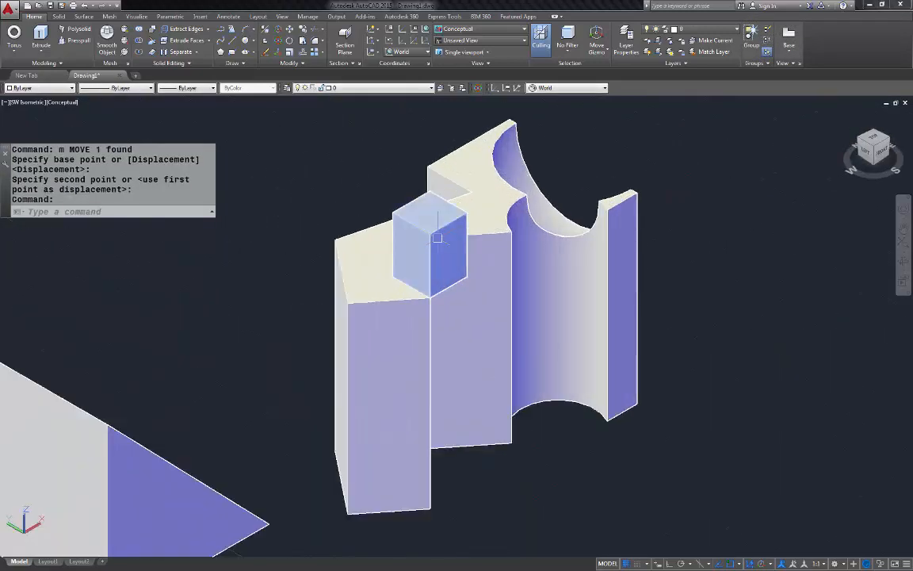
left_click(139, 31)
left_click(511, 205)
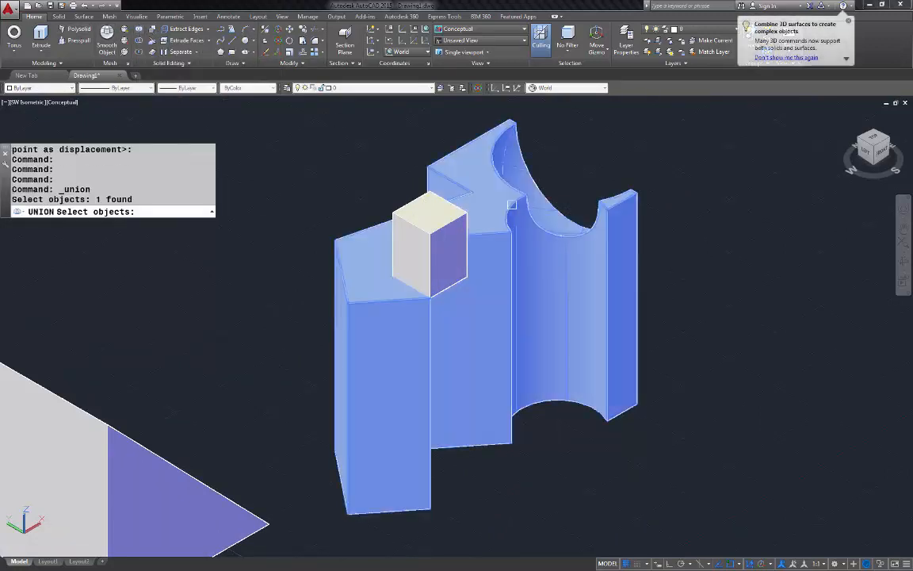
left_click(419, 202)
key("Return")
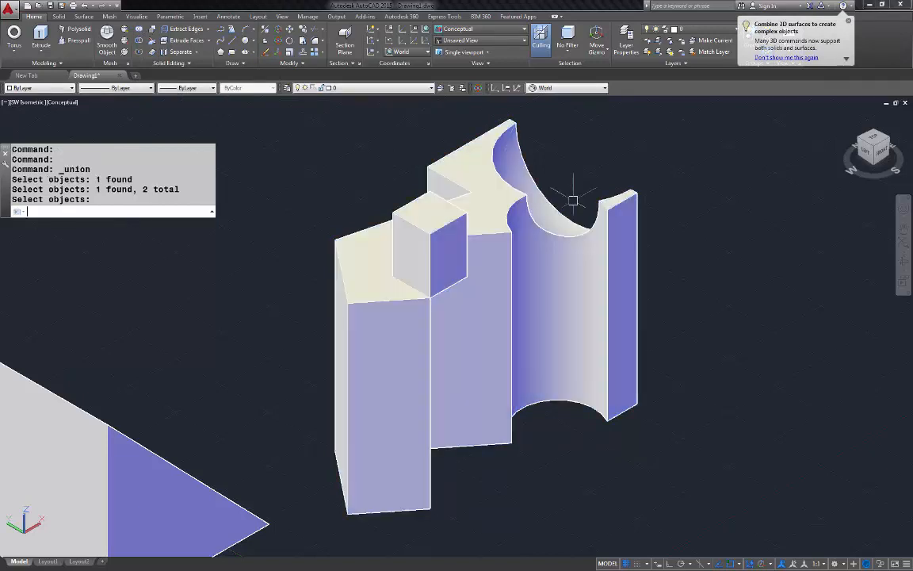
left_click(449, 236)
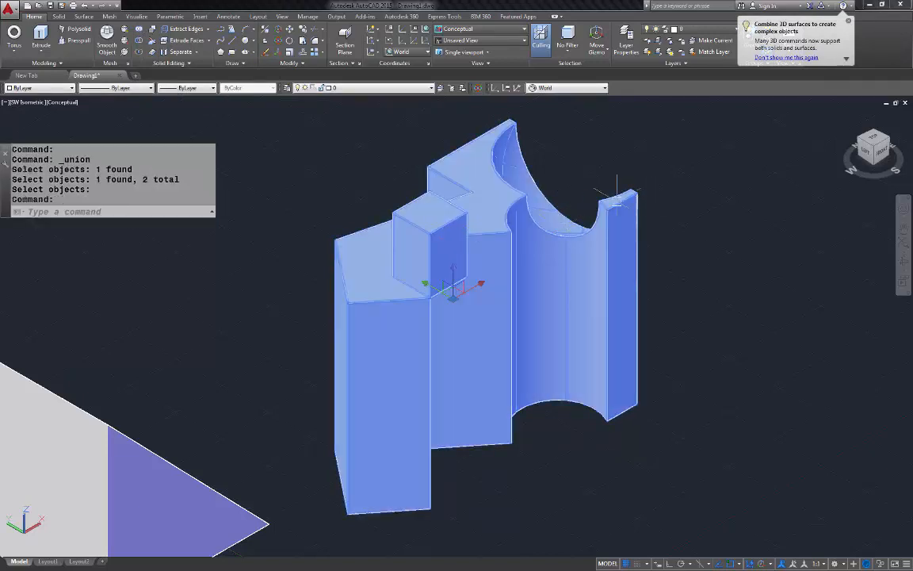
key("F1")
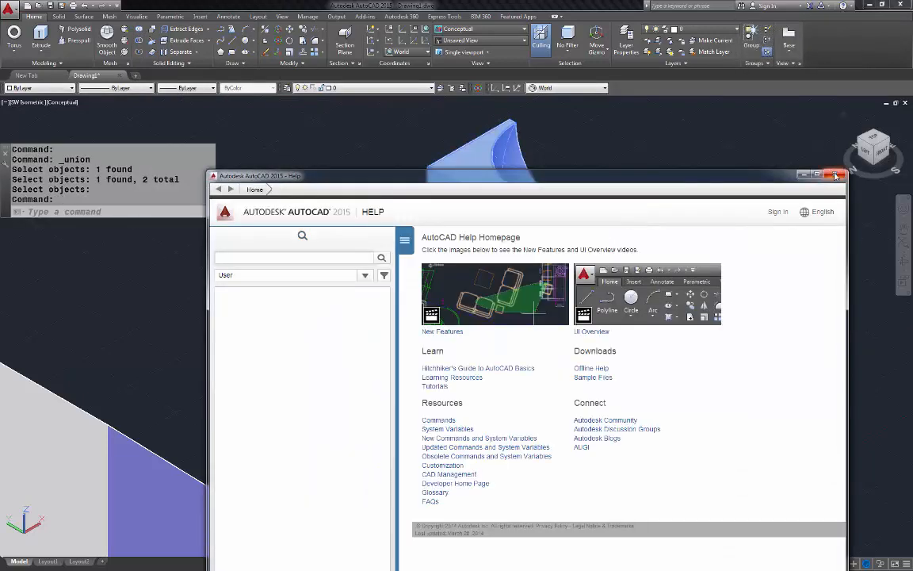
left_click(837, 175)
key("Escape")
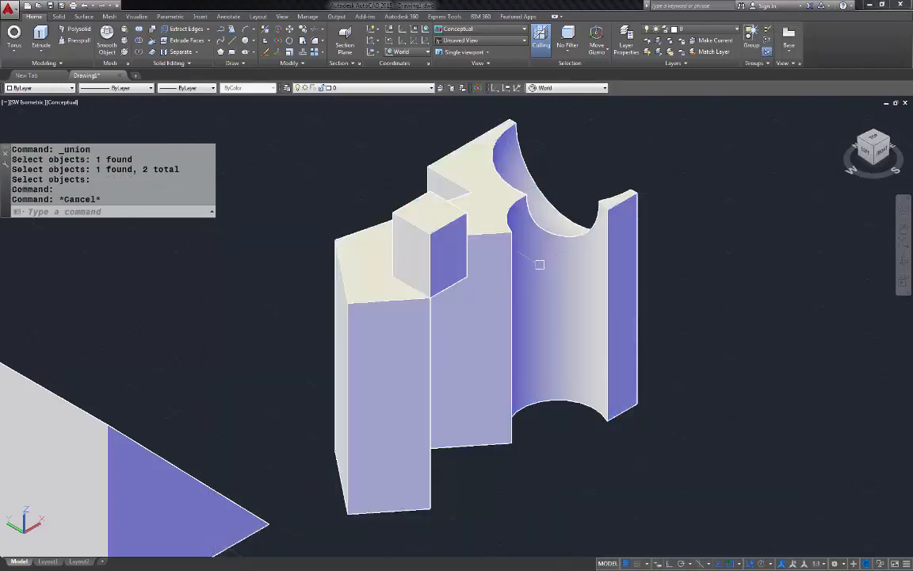
left_click(893, 142)
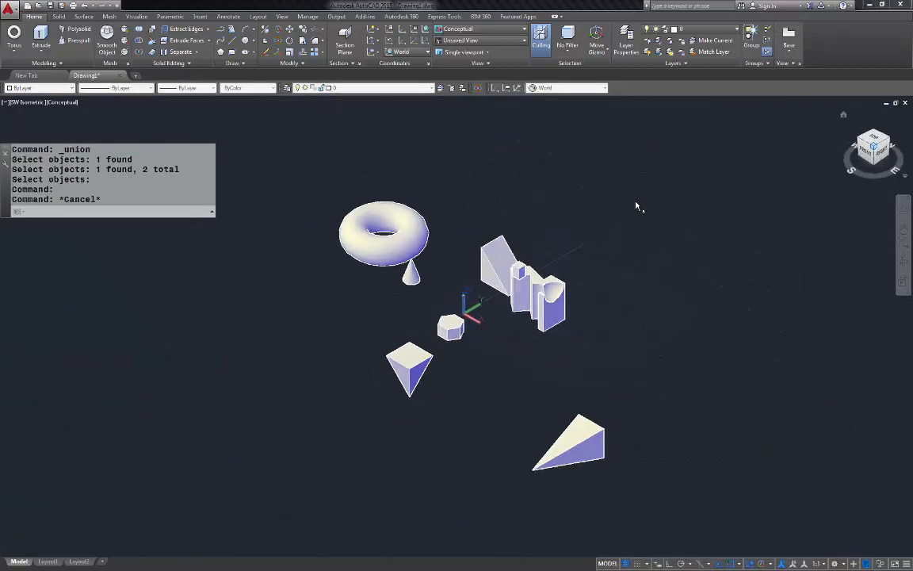
scroll(519, 276, "up", 2)
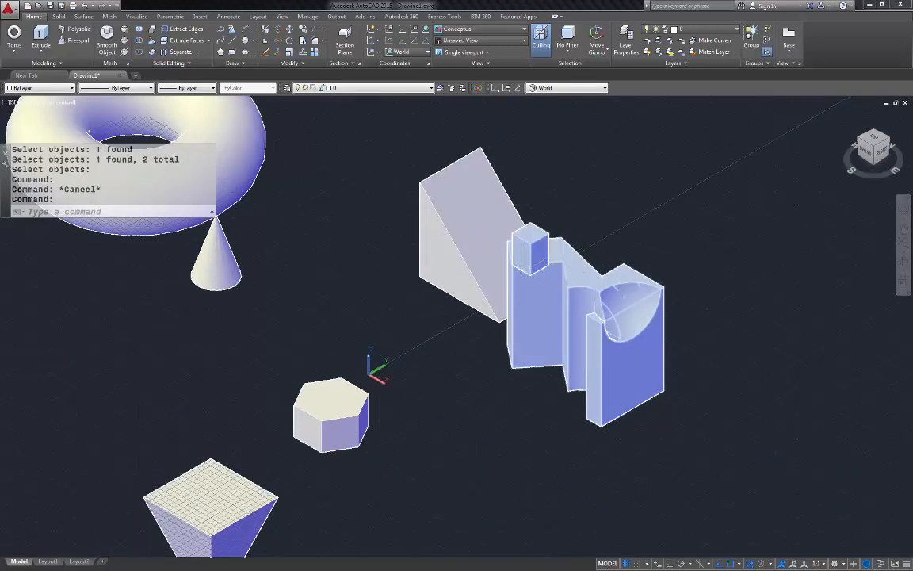
left_click(333, 409)
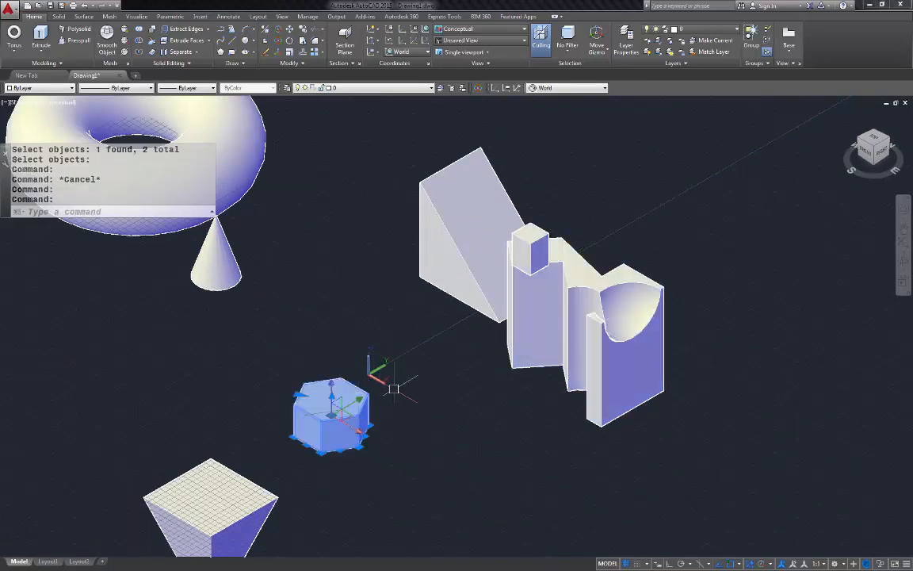
scroll(514, 293, "down", 5)
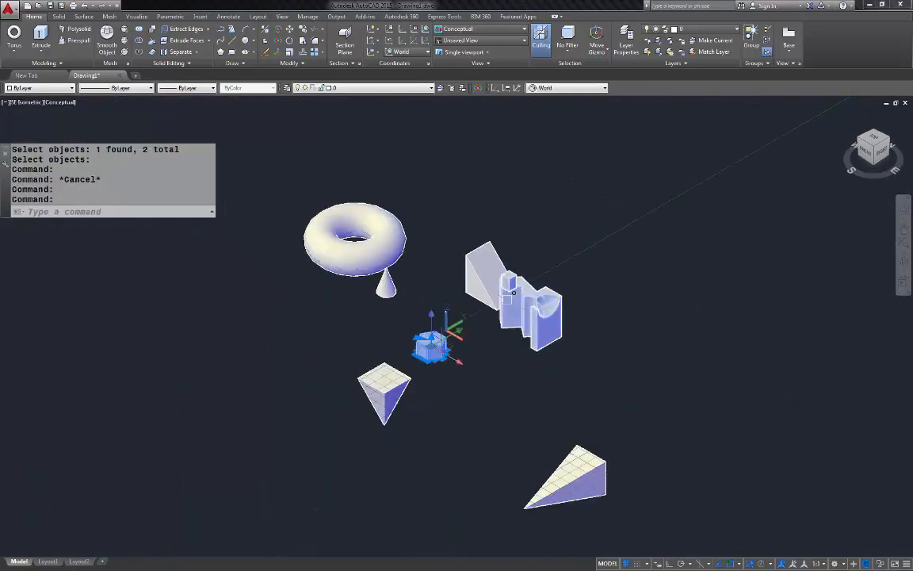
scroll(607, 453, "up", 2)
left_click(606, 453)
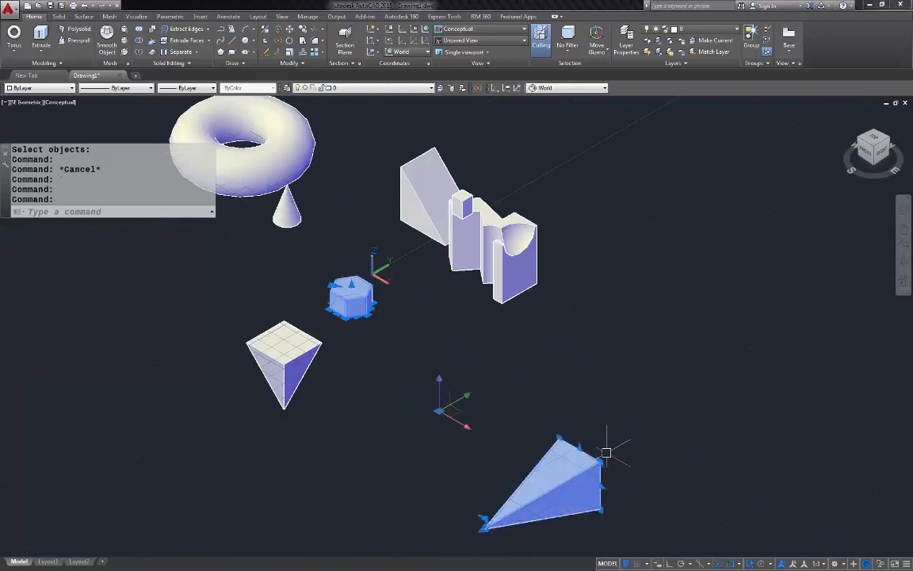
type("m")
key("Return")
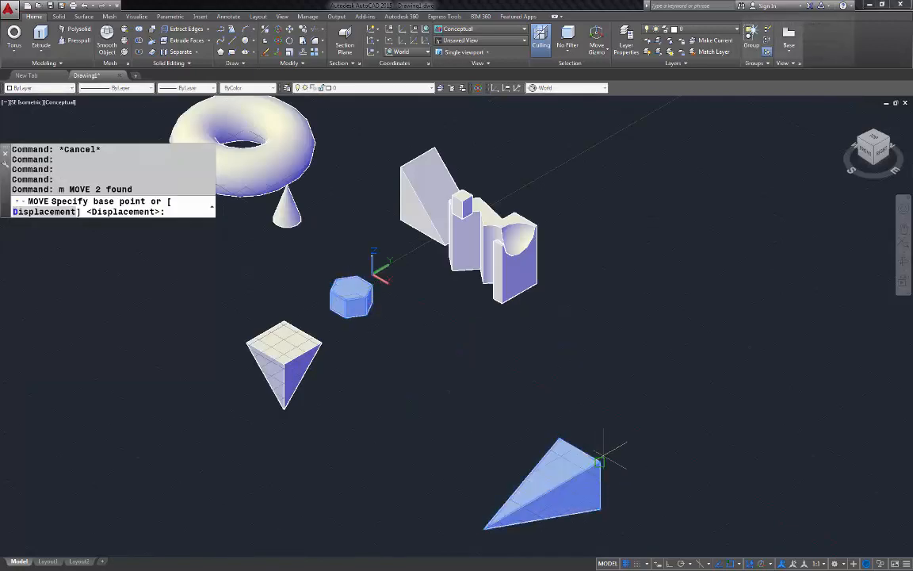
left_click(606, 452)
scroll(538, 232, "up", 3)
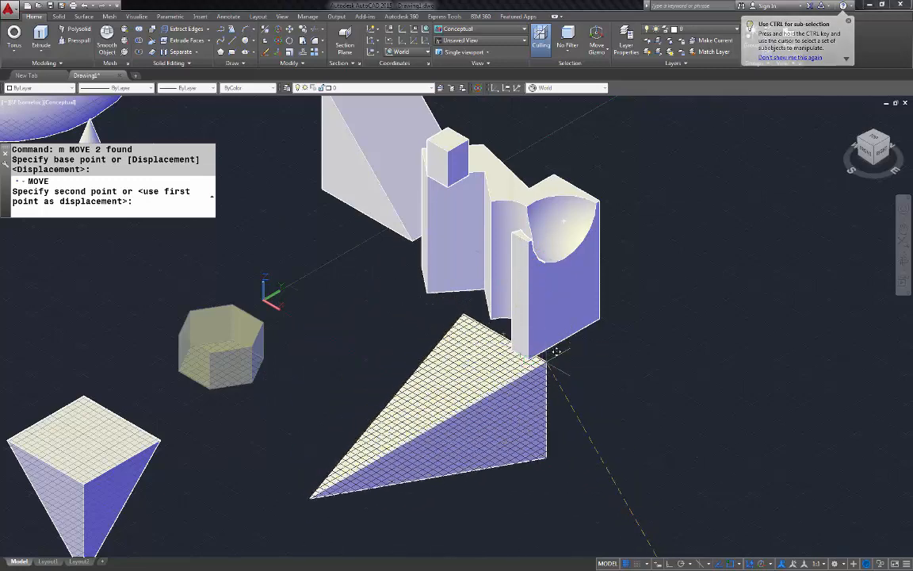
scroll(527, 317, "down", 6)
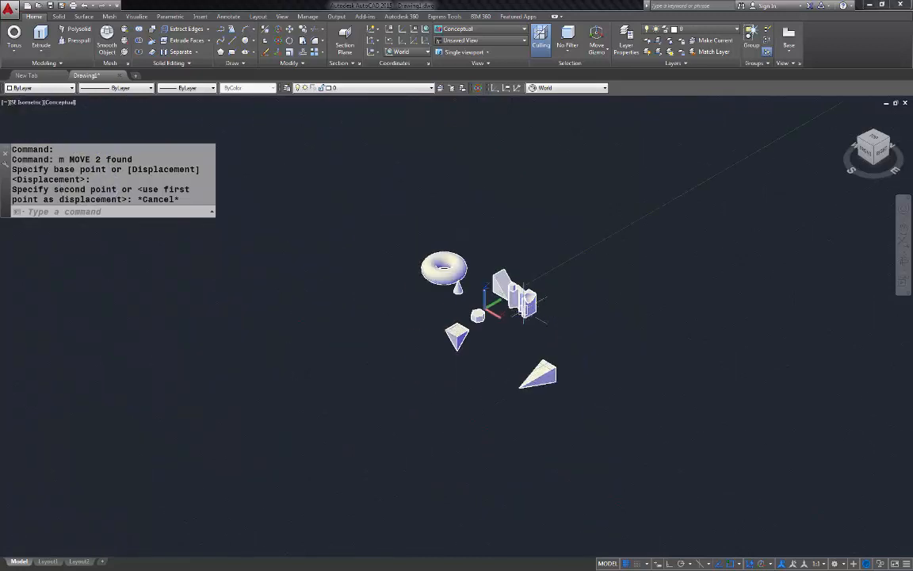
Return to the home view of the model and set the current UCS to Front.
left_click(868, 157)
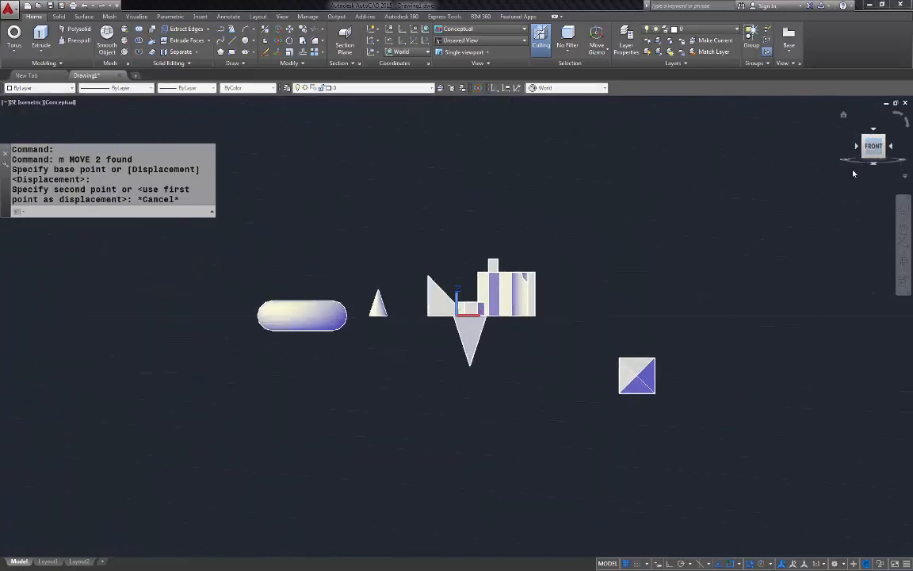
left_click(844, 117)
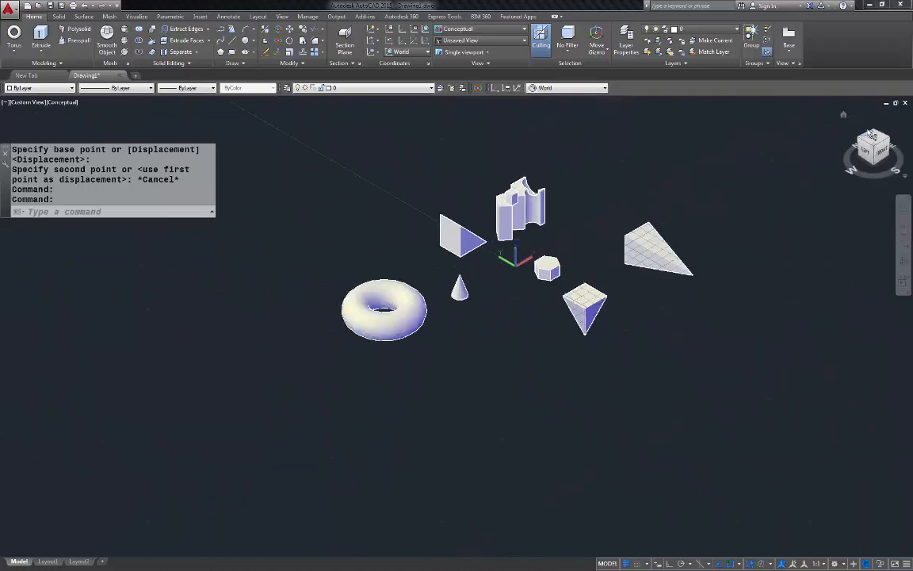
left_click(604, 88)
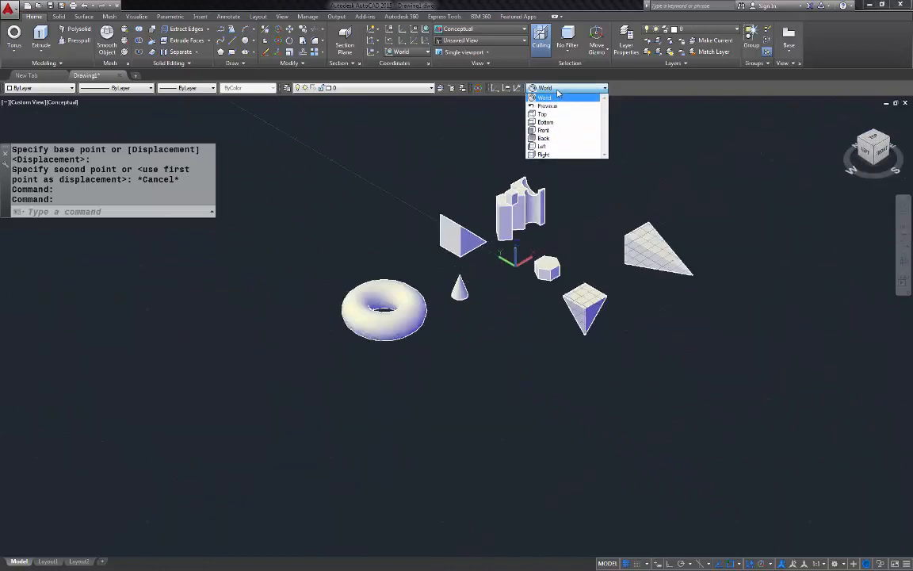
left_click(543, 130)
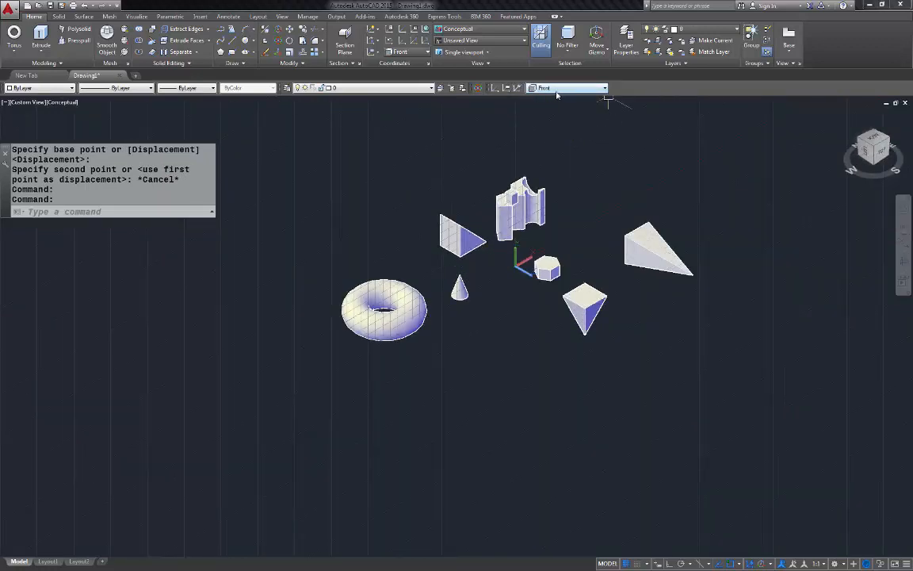
Move the sideways pyramid by a corner of its base to the irregular solid so that the two overlap.
scroll(632, 213, "up", 3)
left_click(620, 231)
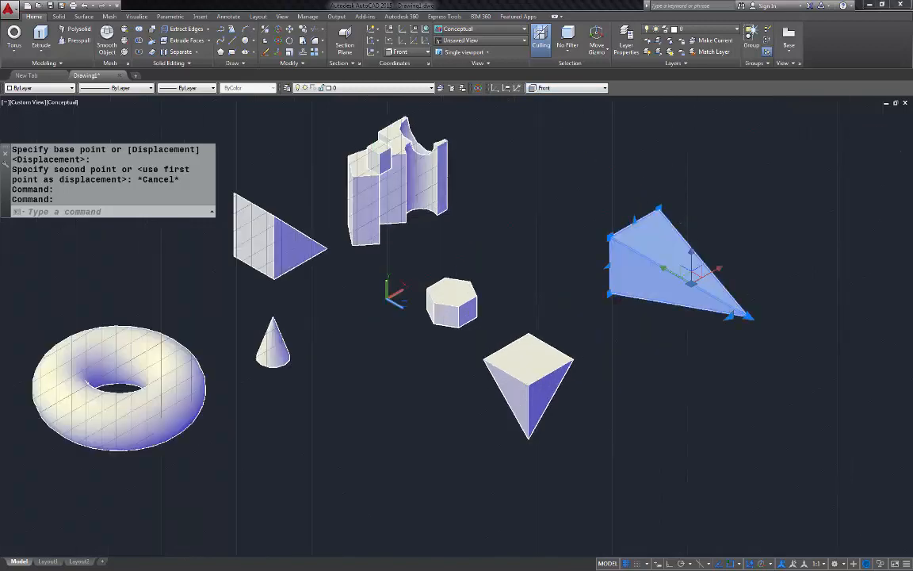
type("m")
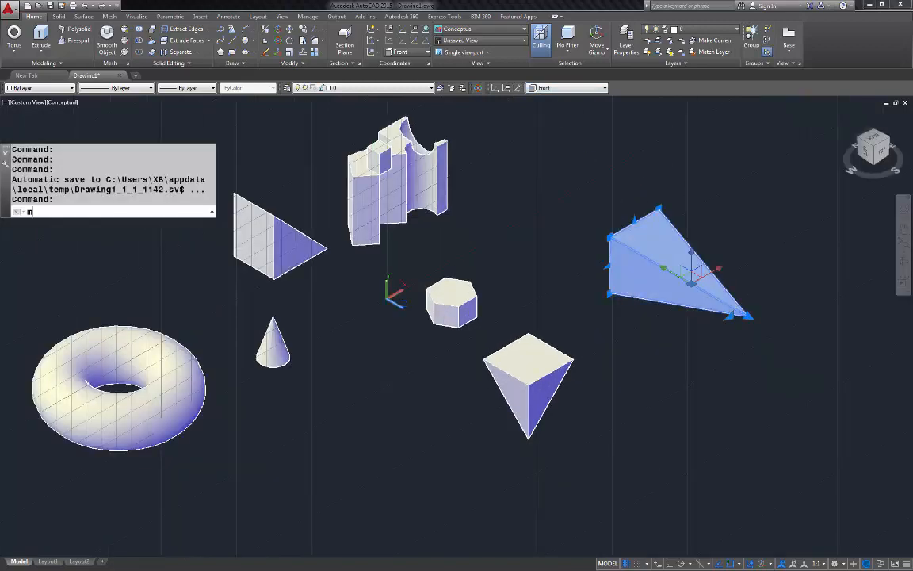
key("Return")
left_click(610, 236)
scroll(405, 161, "up", 3)
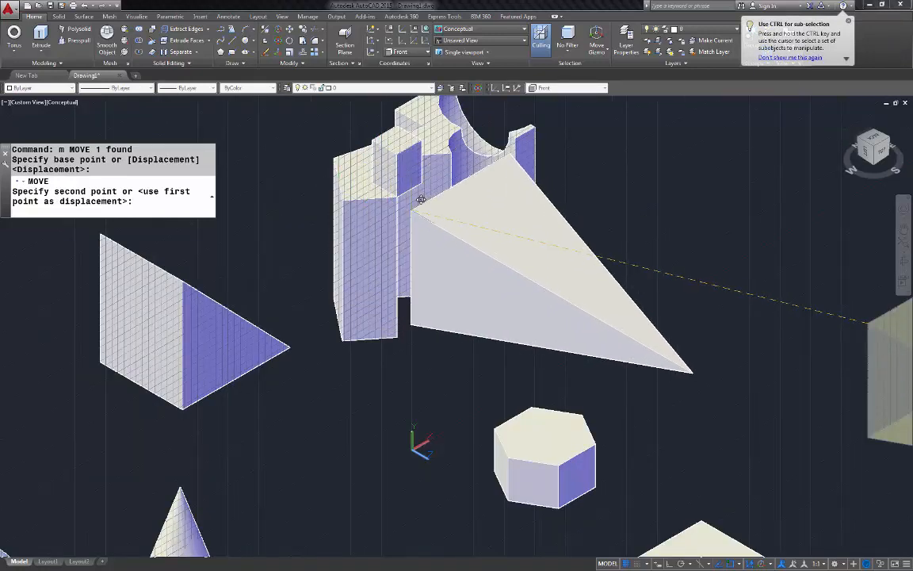
left_click(428, 192)
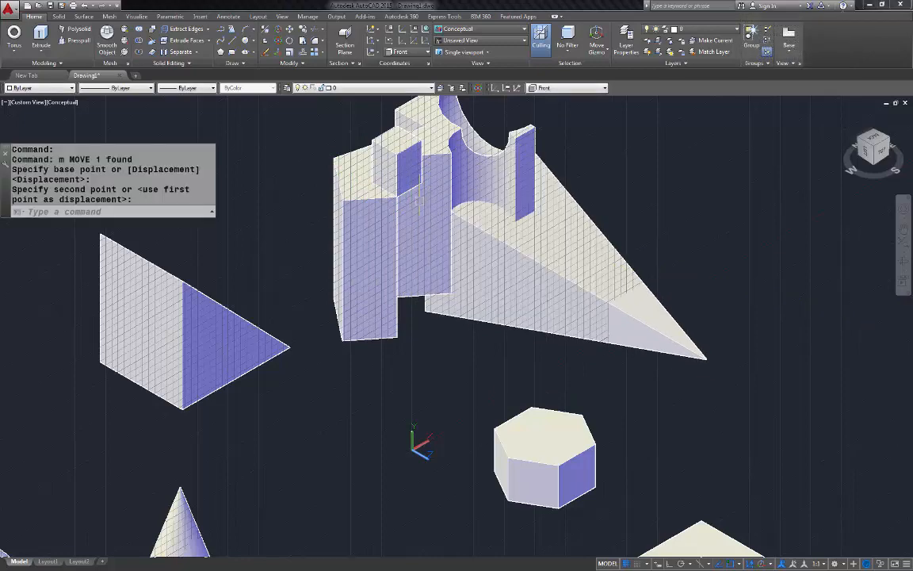
Shift the sideways pyramid further across the irregular solid, so its base clears the far side and its tip points past the front column.
left_click(651, 313)
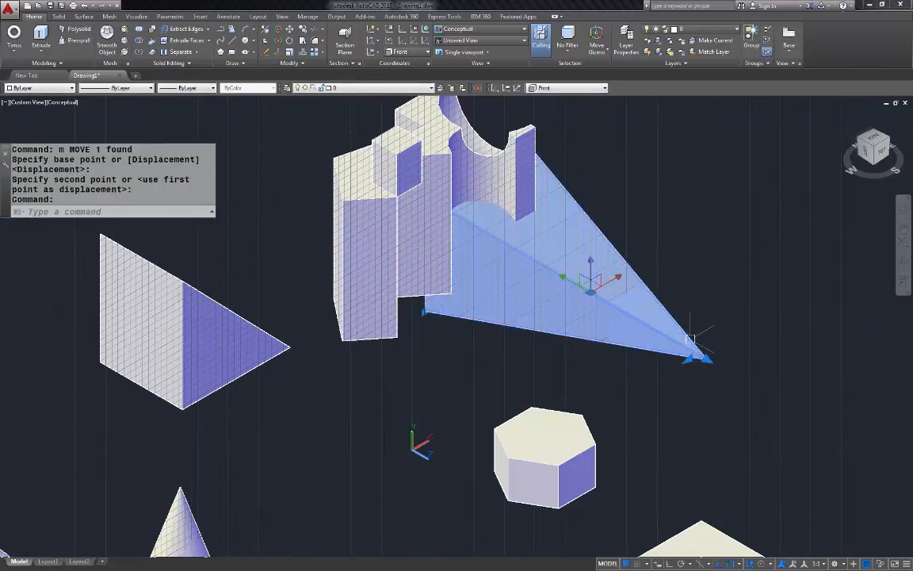
type("m")
key("Return")
left_click(765, 302)
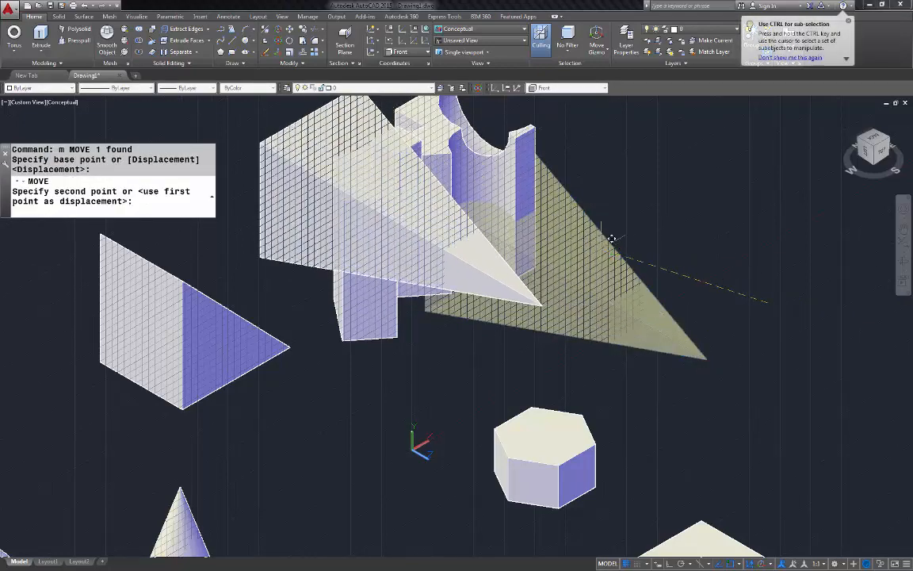
left_click(536, 265)
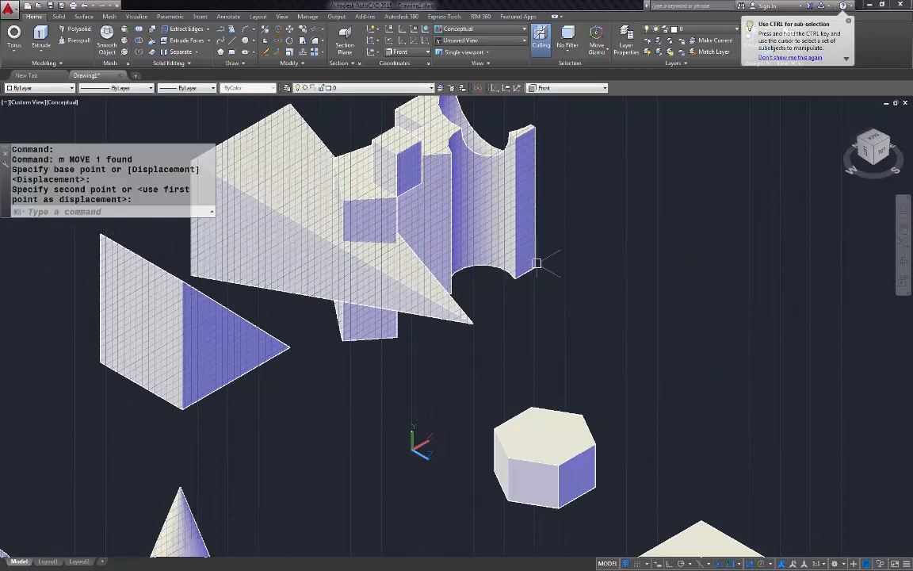
scroll(573, 250, "down", 2)
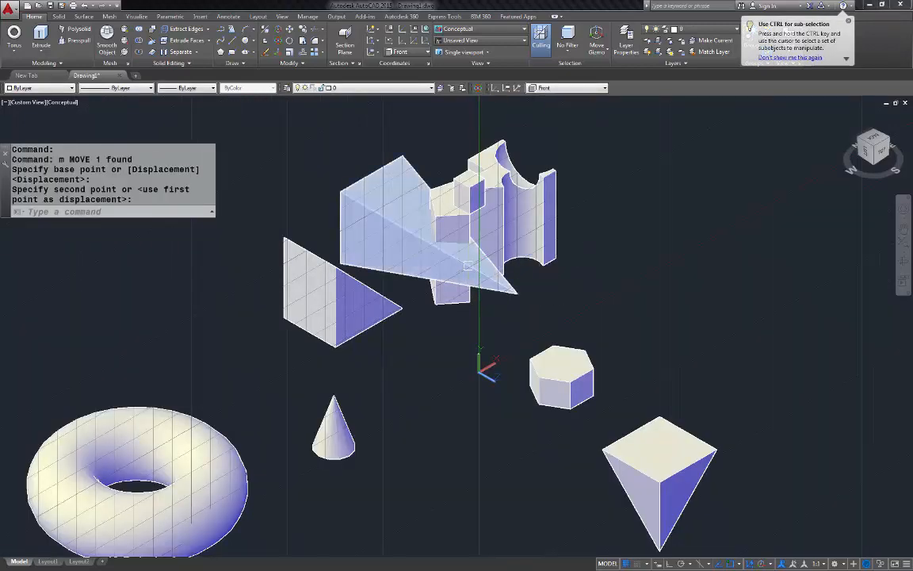
Move the sideways pyramid a short distance so that it pierces the irregular solid, with its base and tip protruding on opposite sides.
scroll(507, 278, "up", 3)
left_click(522, 288)
key("space")
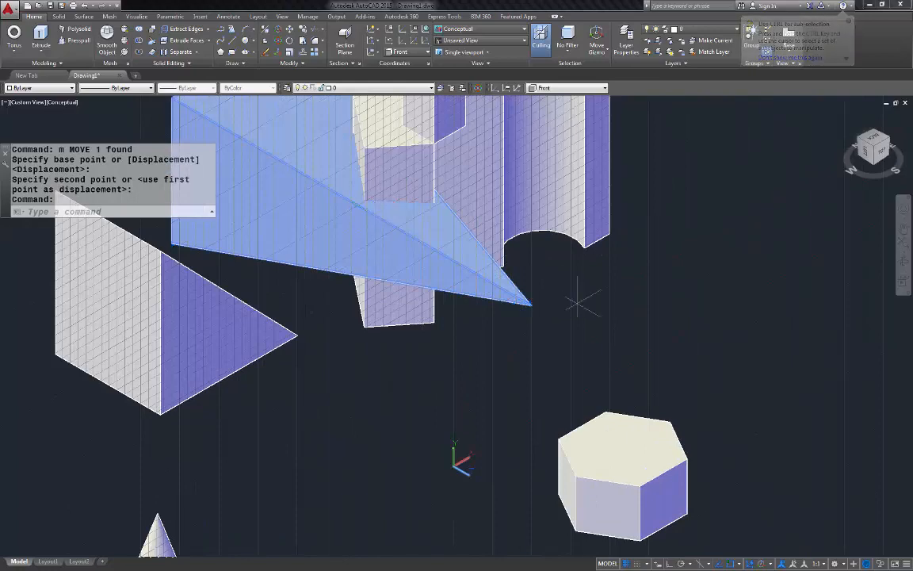
left_click(574, 306)
left_click(643, 261)
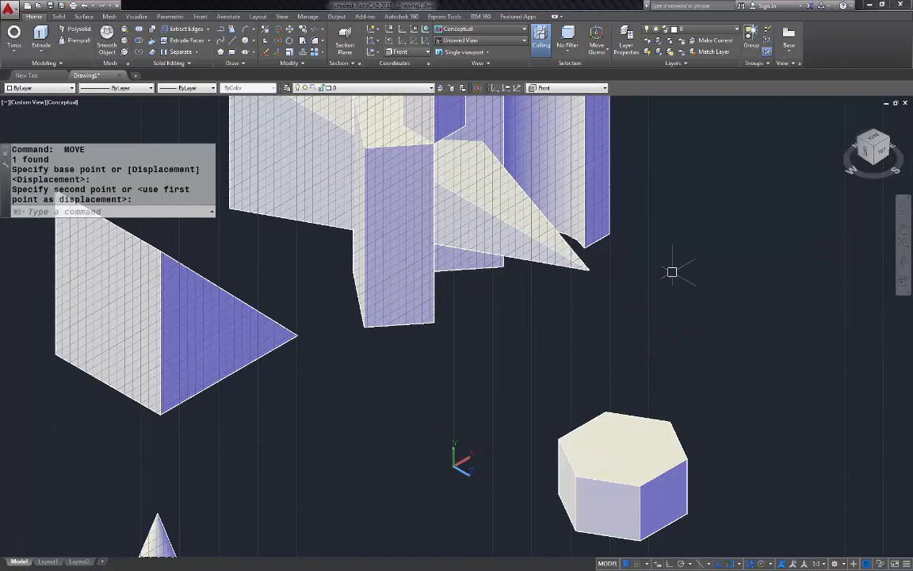
scroll(605, 298, "down", 2)
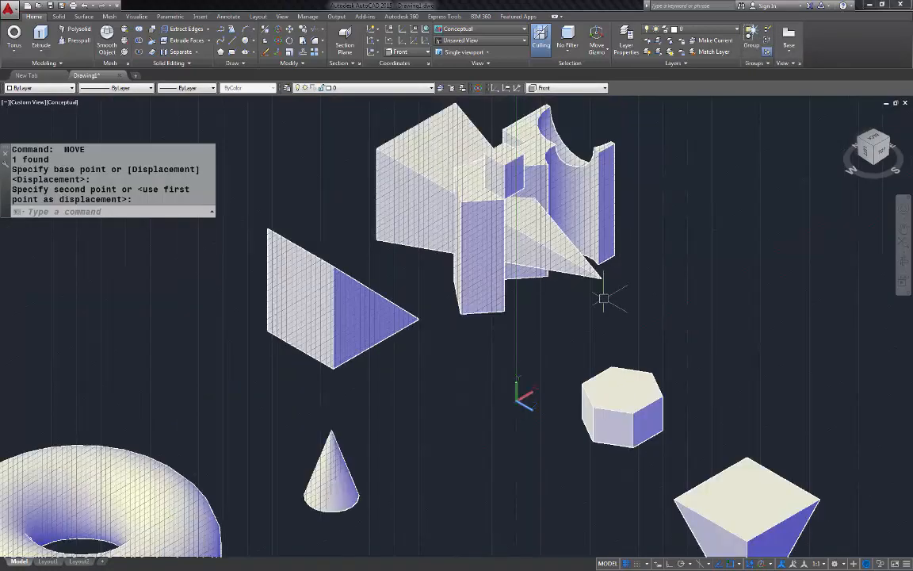
Subtract the sideways pyramid from the irregular solid to cut a tapered opening through it.
left_click(139, 40)
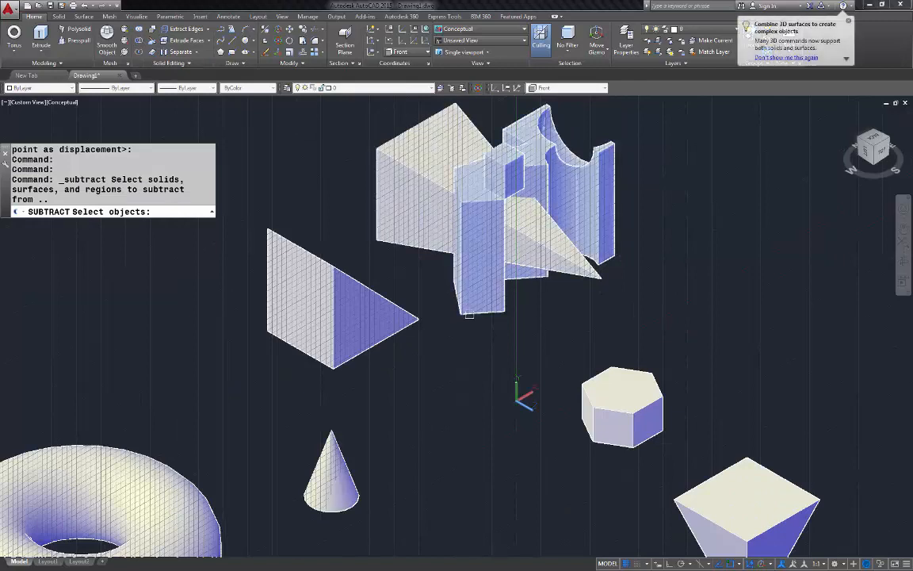
left_click(468, 314)
key("Return")
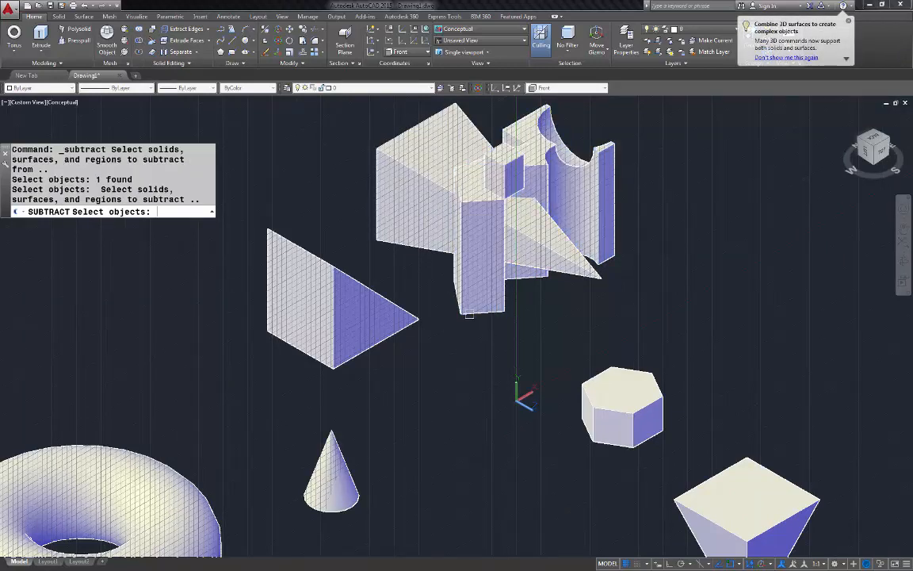
left_click(383, 149)
key("Return")
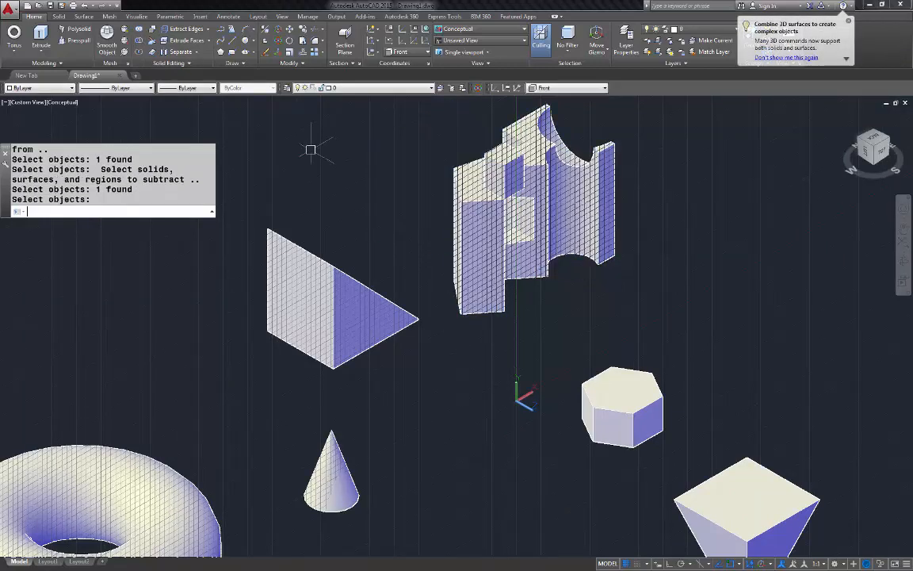
Show the model in the Front view, rotate that view upright, and set the current UCS to World.
left_click(888, 156)
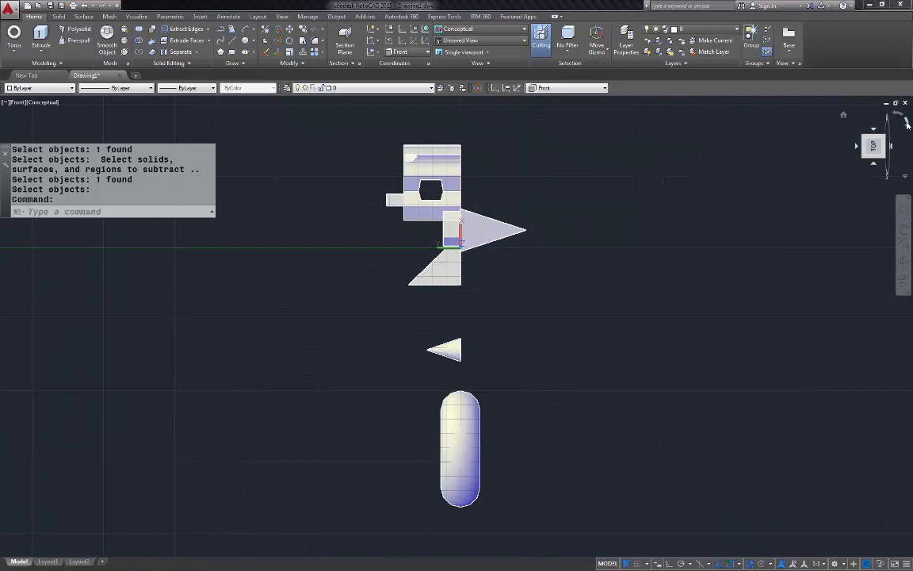
left_click(908, 123)
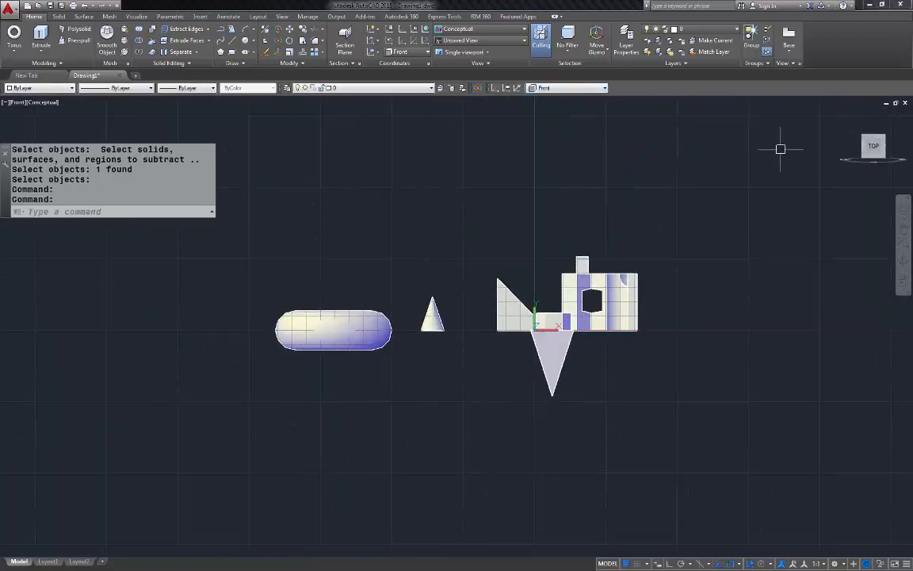
mouse_move(874, 144)
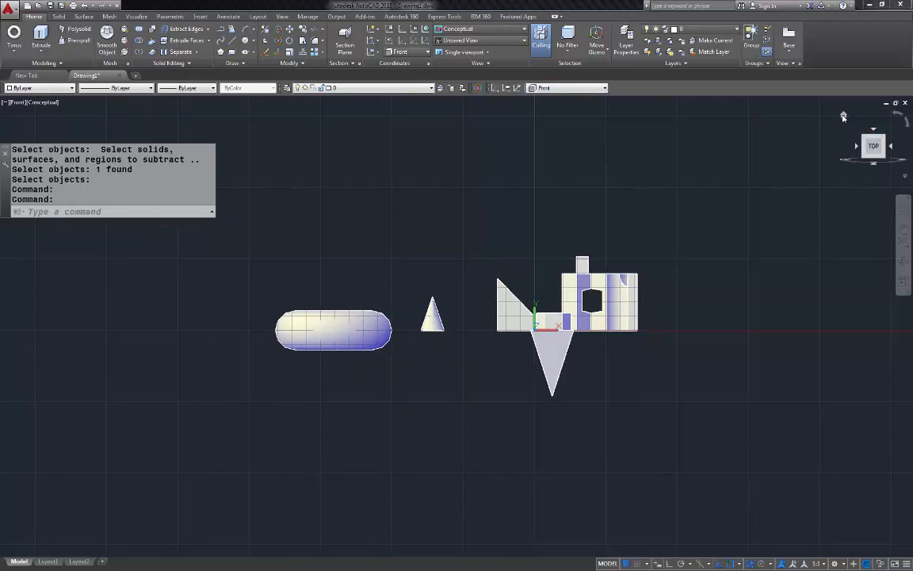
left_click(587, 88)
left_click(559, 96)
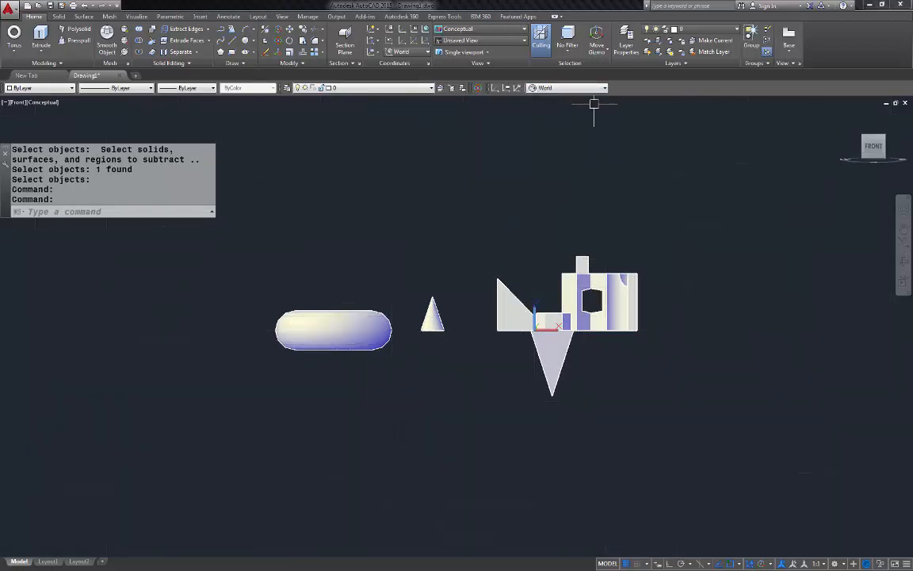
Return to the home view and orbit the model to examine the opening cut through the irregular solid.
mouse_move(874, 145)
left_click(845, 117)
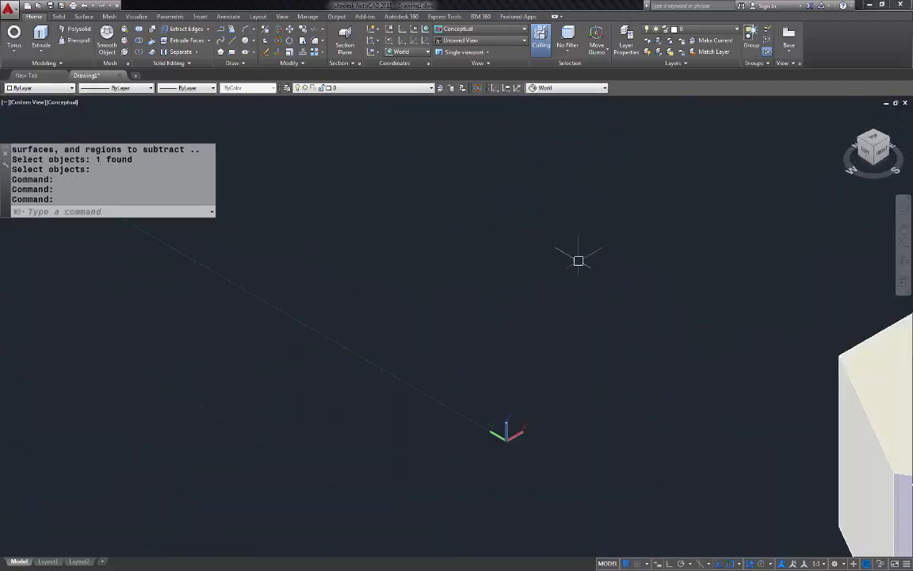
scroll(577, 263, "down", 7)
scroll(629, 172, "up", 3)
scroll(629, 171, "down", 4)
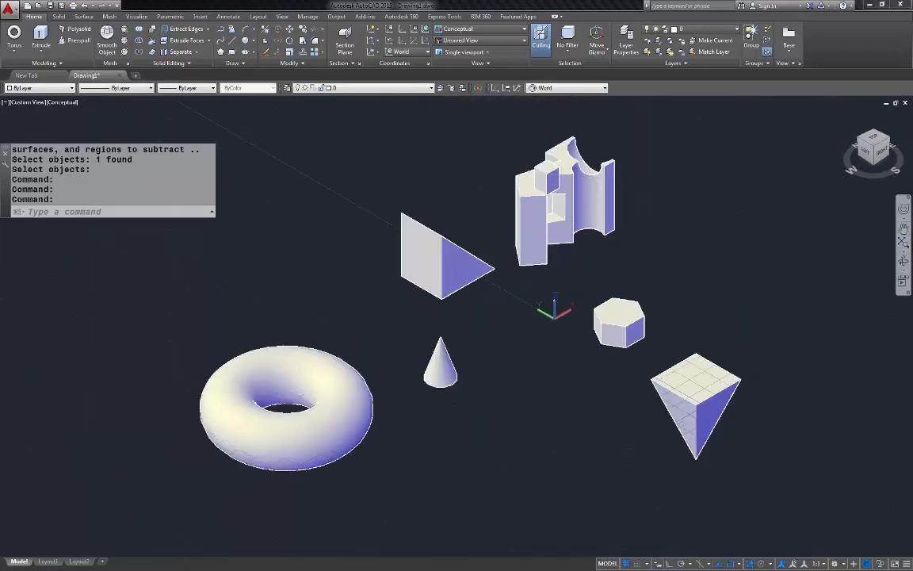
left_click(903, 262)
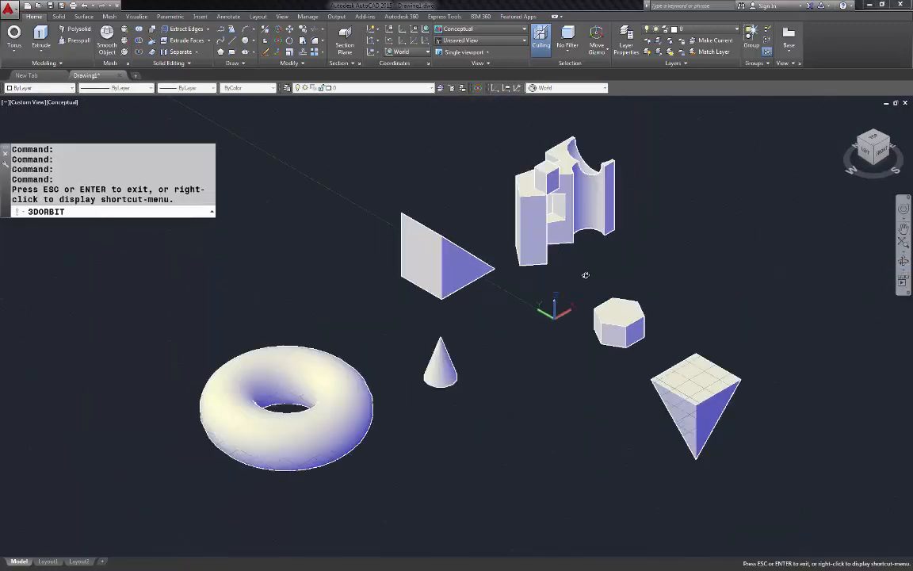
left_click_drag(586, 276, 783, 329)
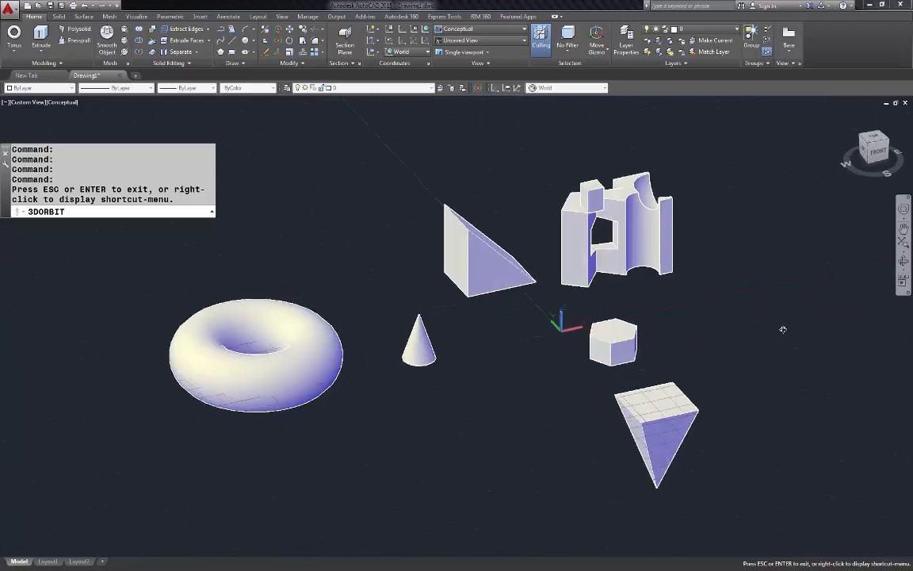
key("Escape")
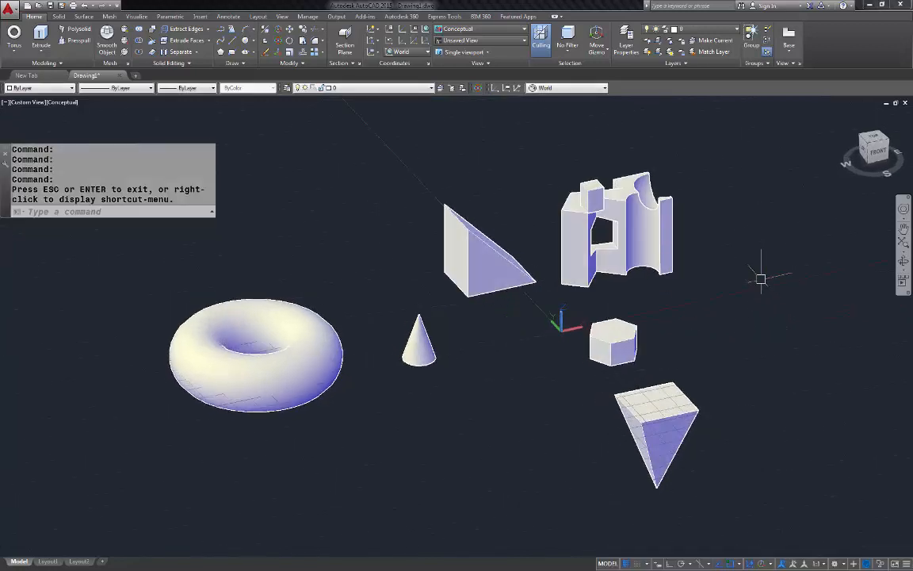